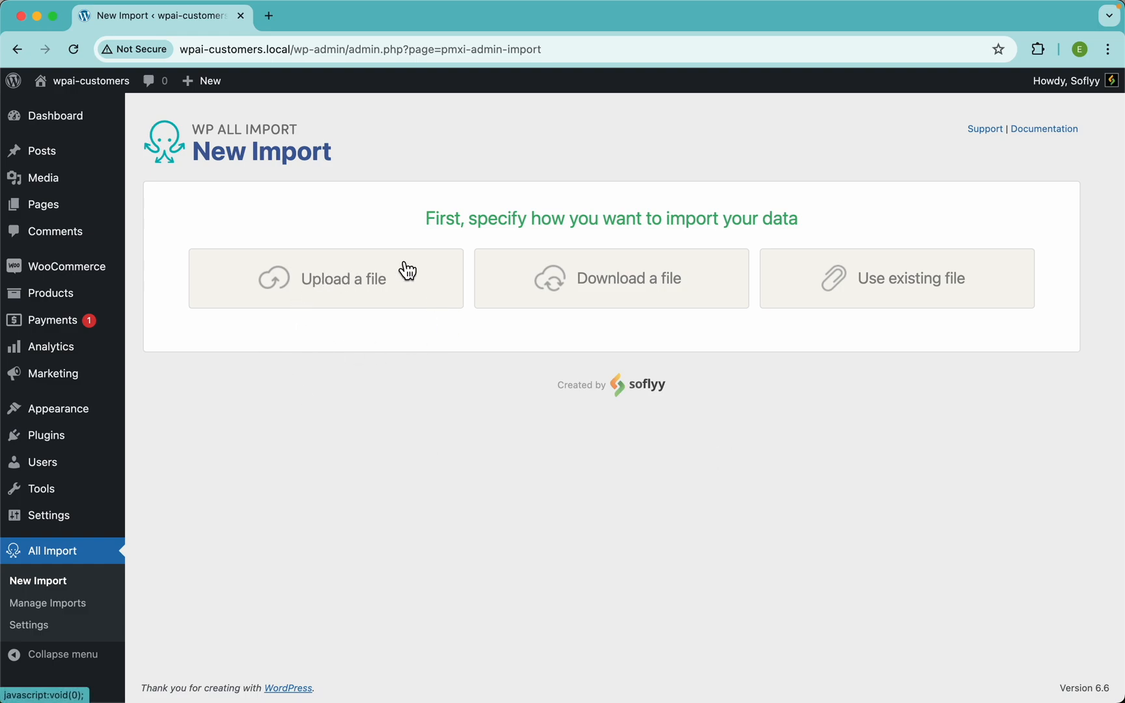
Look through the alternative import sources: downloading from URL or FTP/SFTP, and the list of previously uploaded files.
left_click(600, 299)
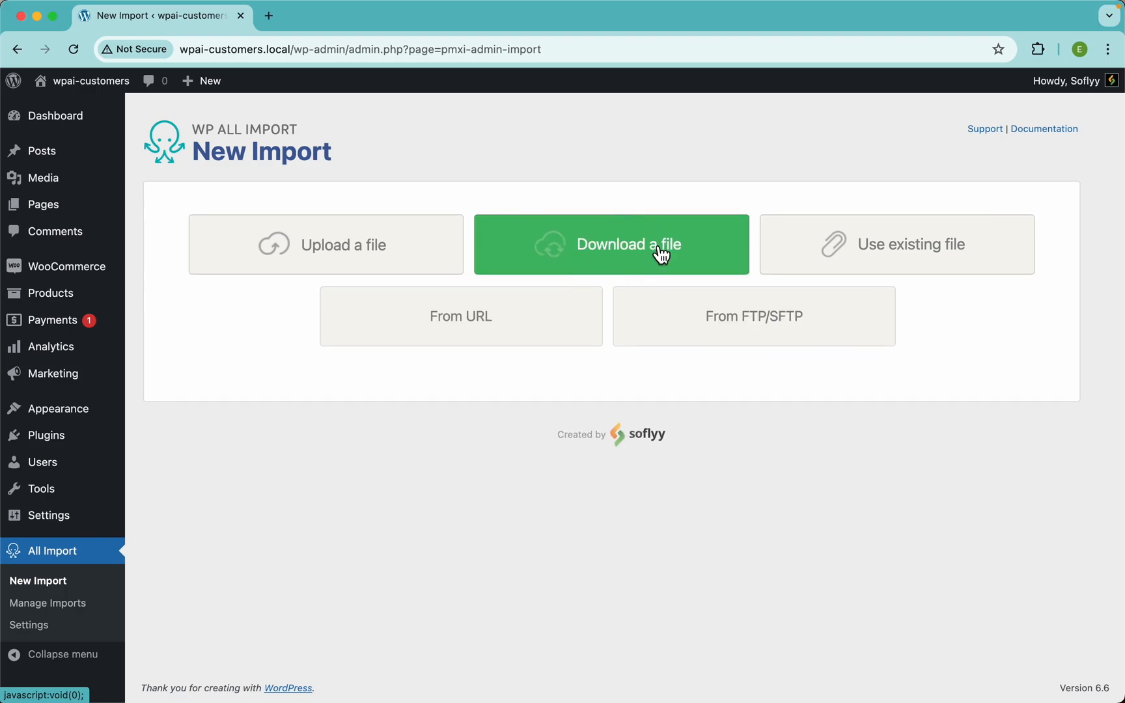
left_click(483, 318)
left_click(708, 334)
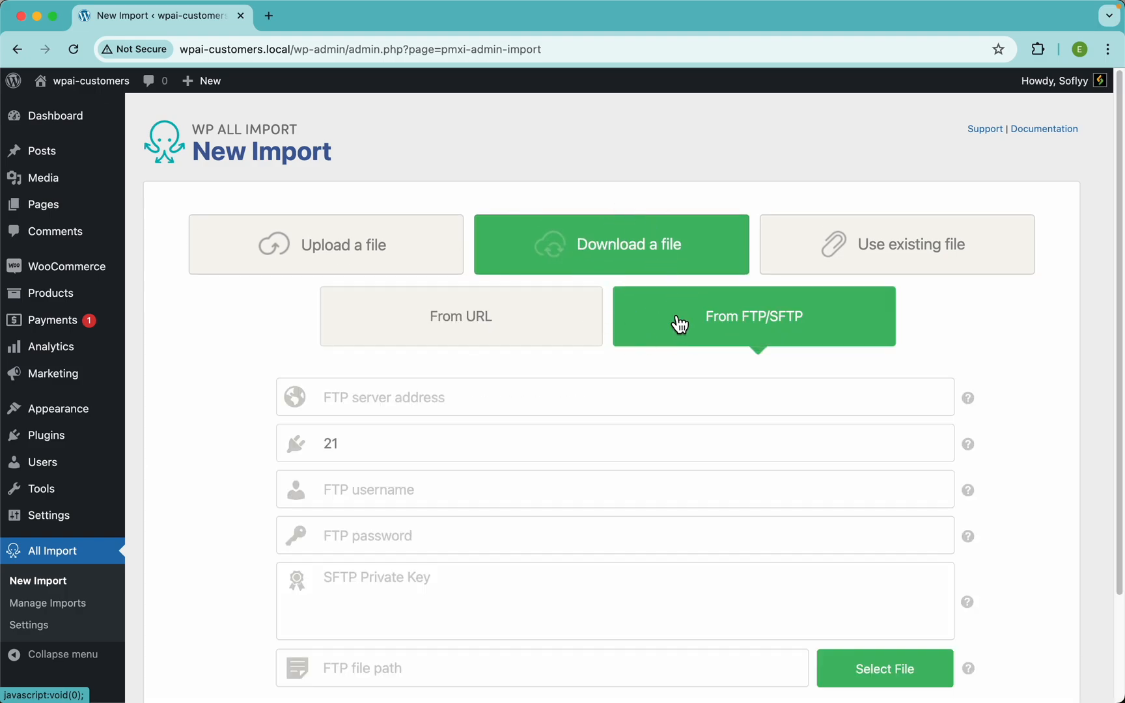
left_click(854, 251)
left_click(716, 334)
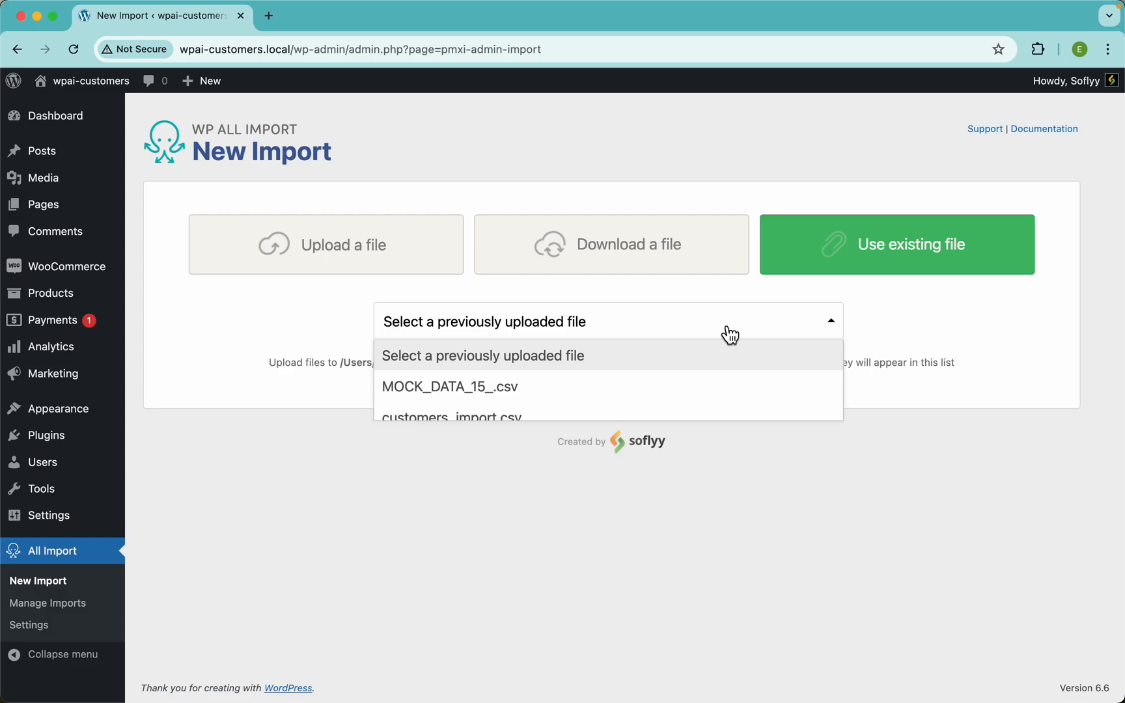
left_click(374, 507)
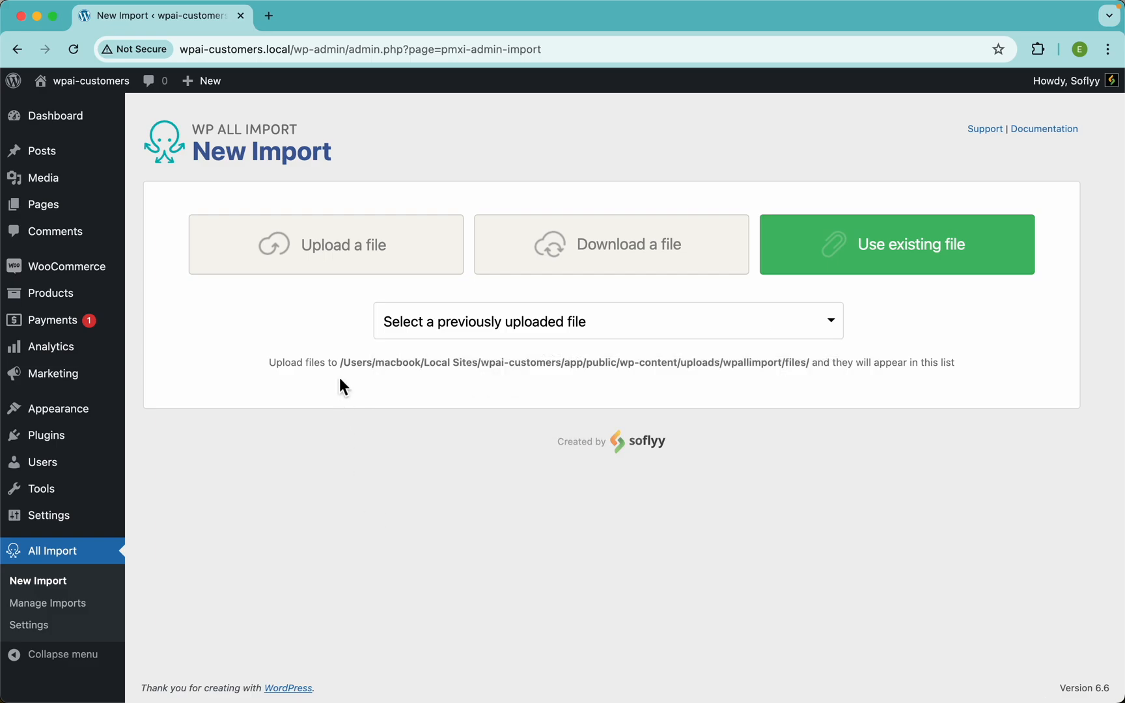
Choose customers-import.csv as the file to upload, preview its columns, and upload it.
left_click(301, 260)
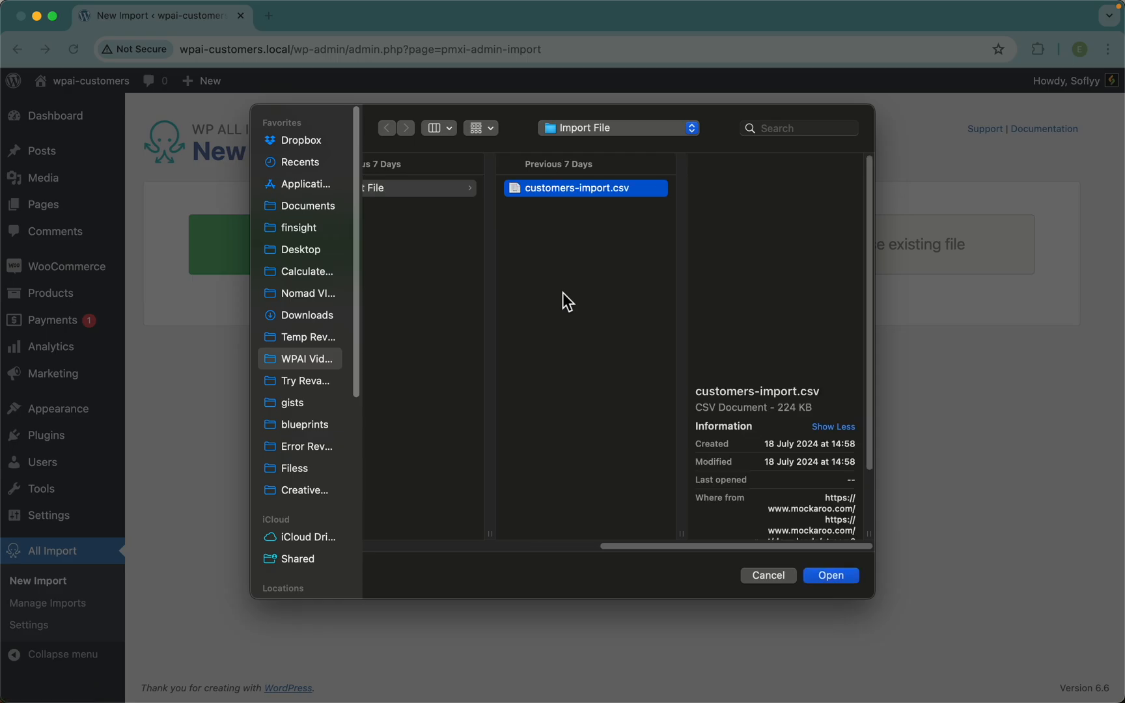
key("space")
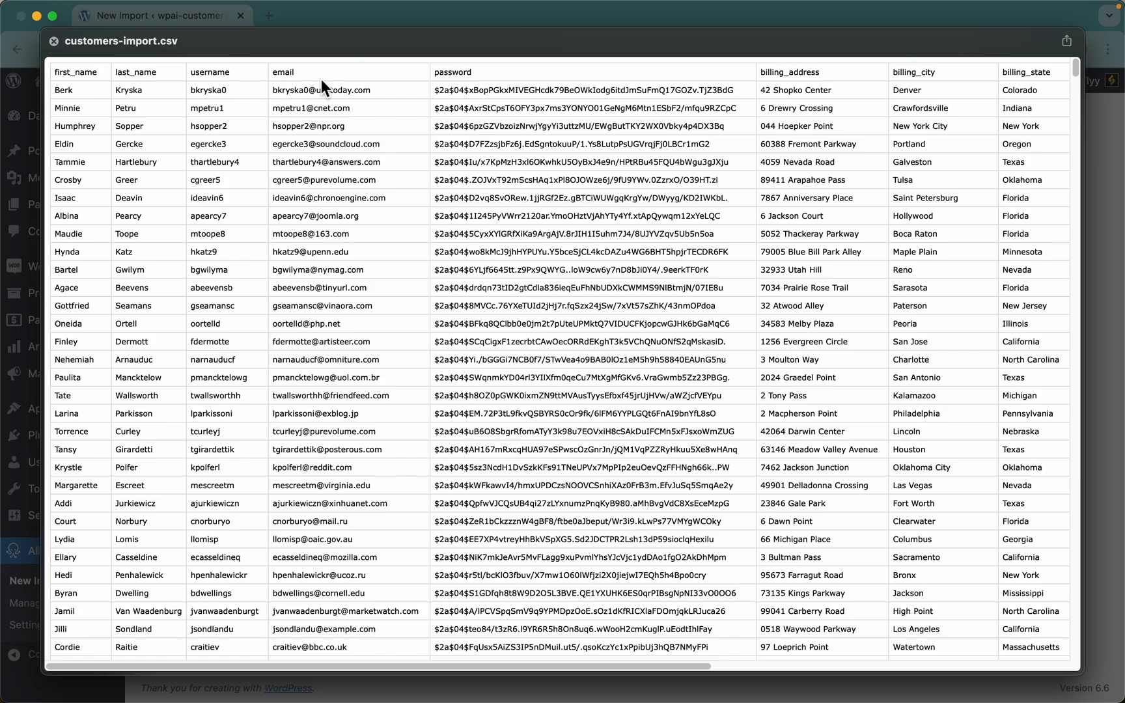
scroll(690, 166, "right", 10)
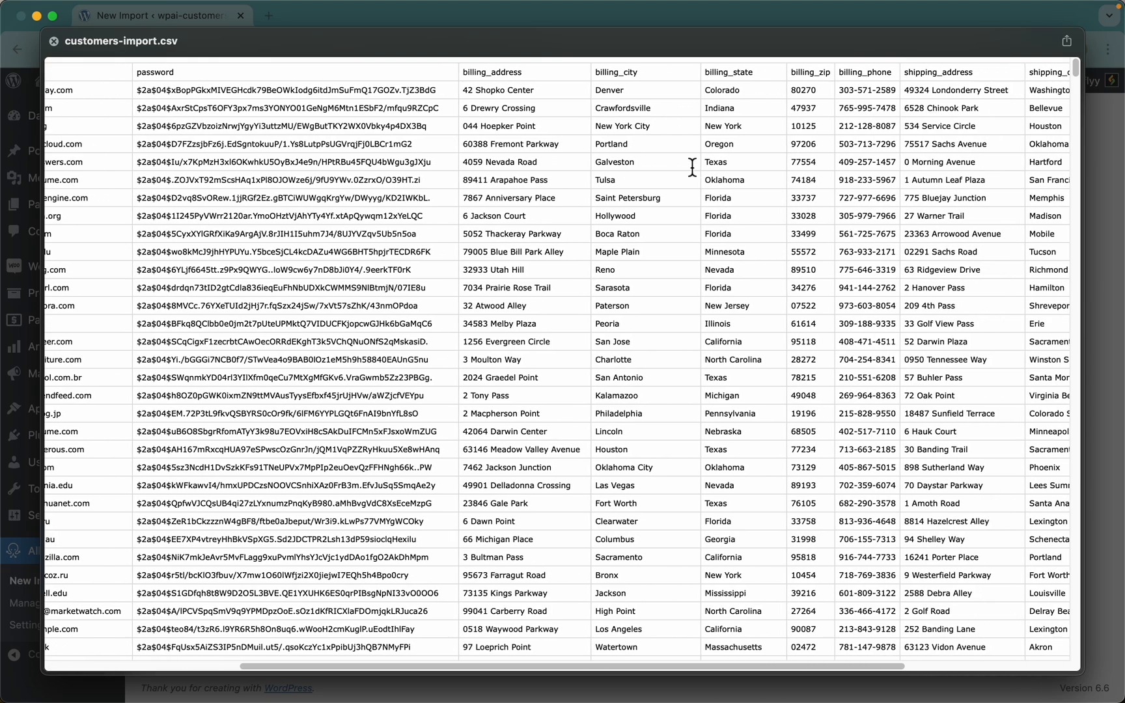
scroll(690, 163, "right", 3)
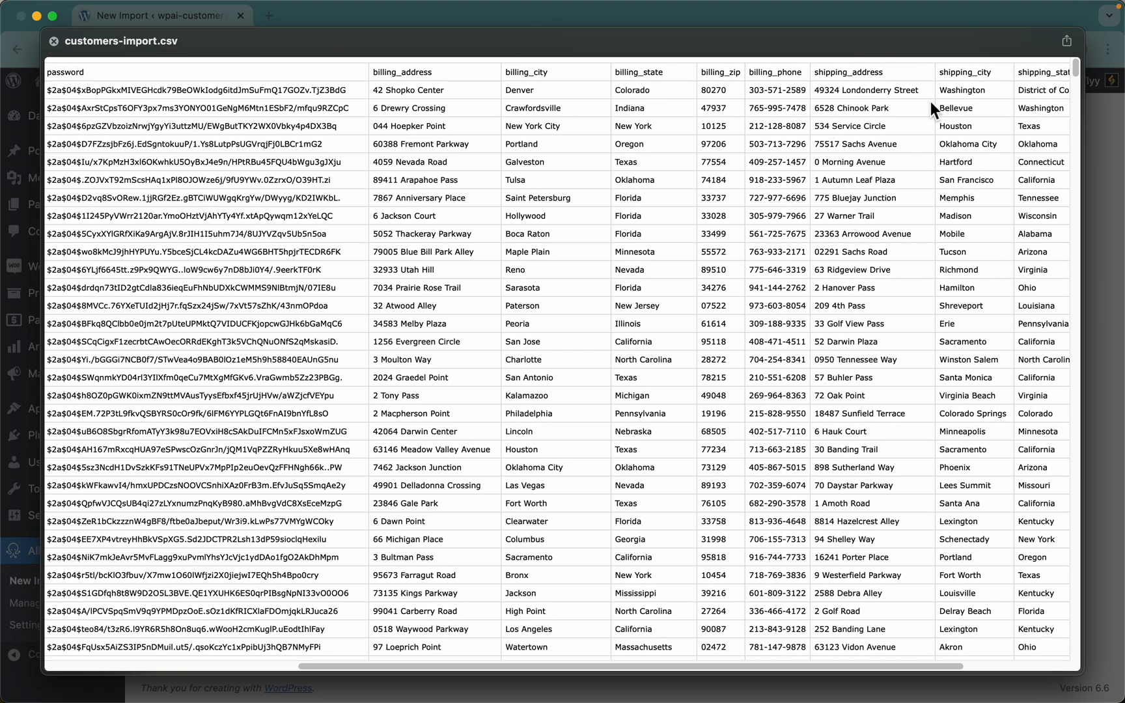
scroll(909, 182, "left", 13)
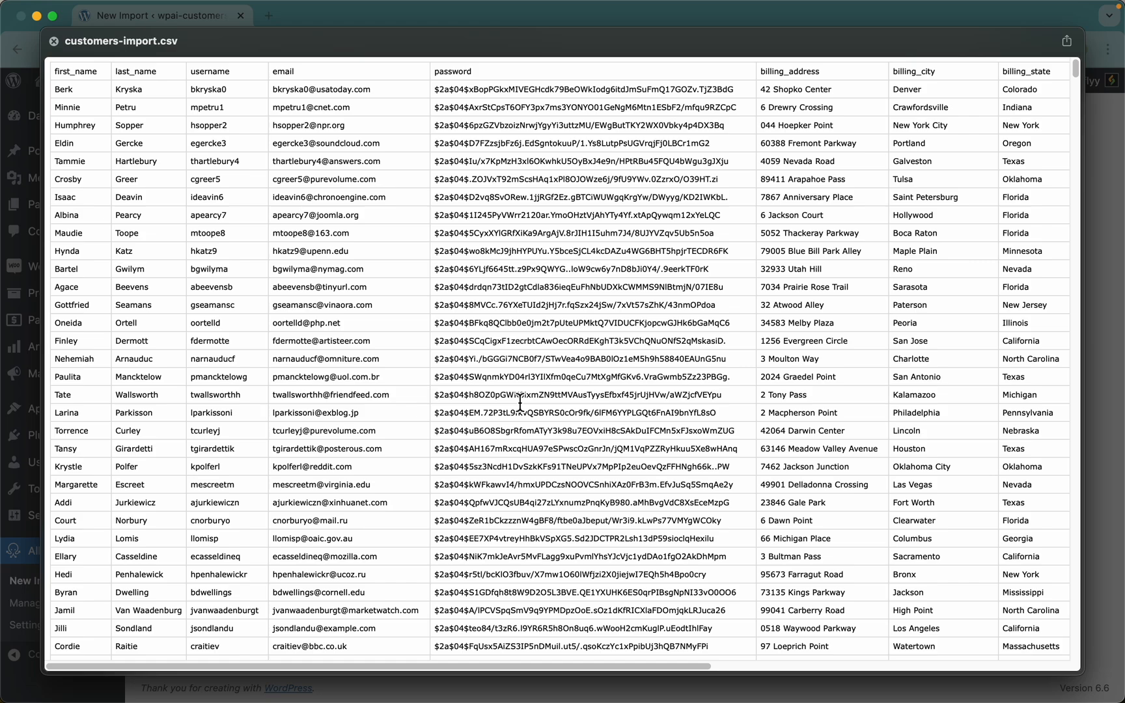
key("space")
key("Return")
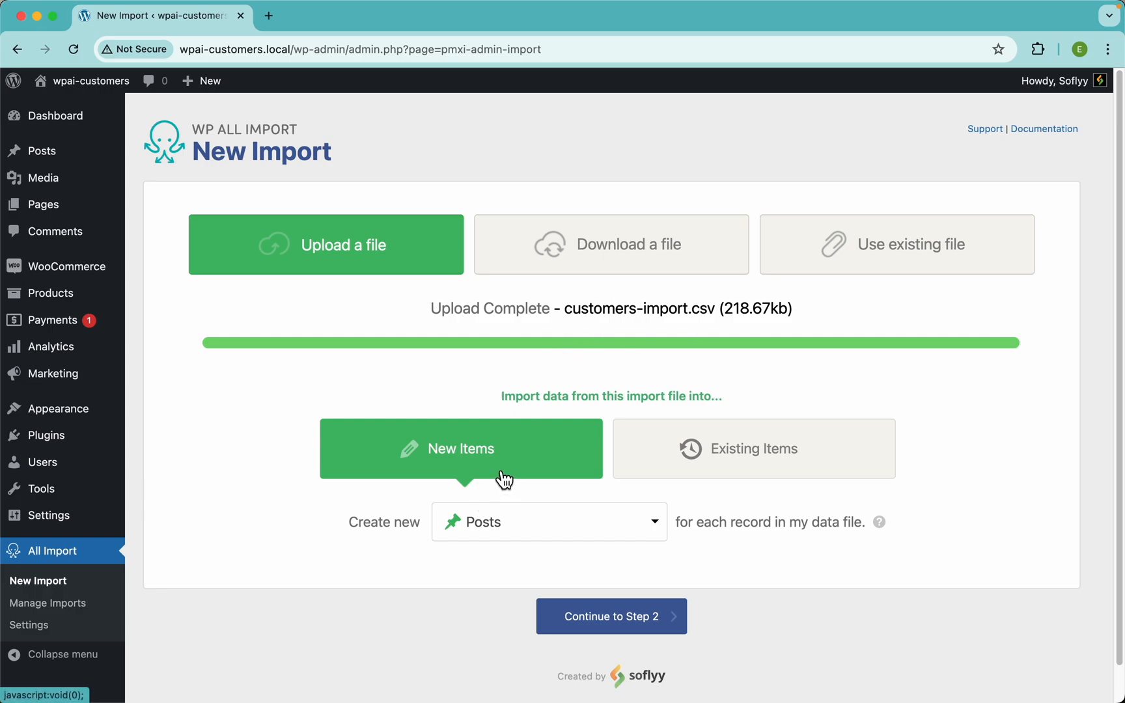
Set the import to create new WooCommerce Customers for each record, after viewing the existing items option, and continue to step 2.
left_click(766, 446)
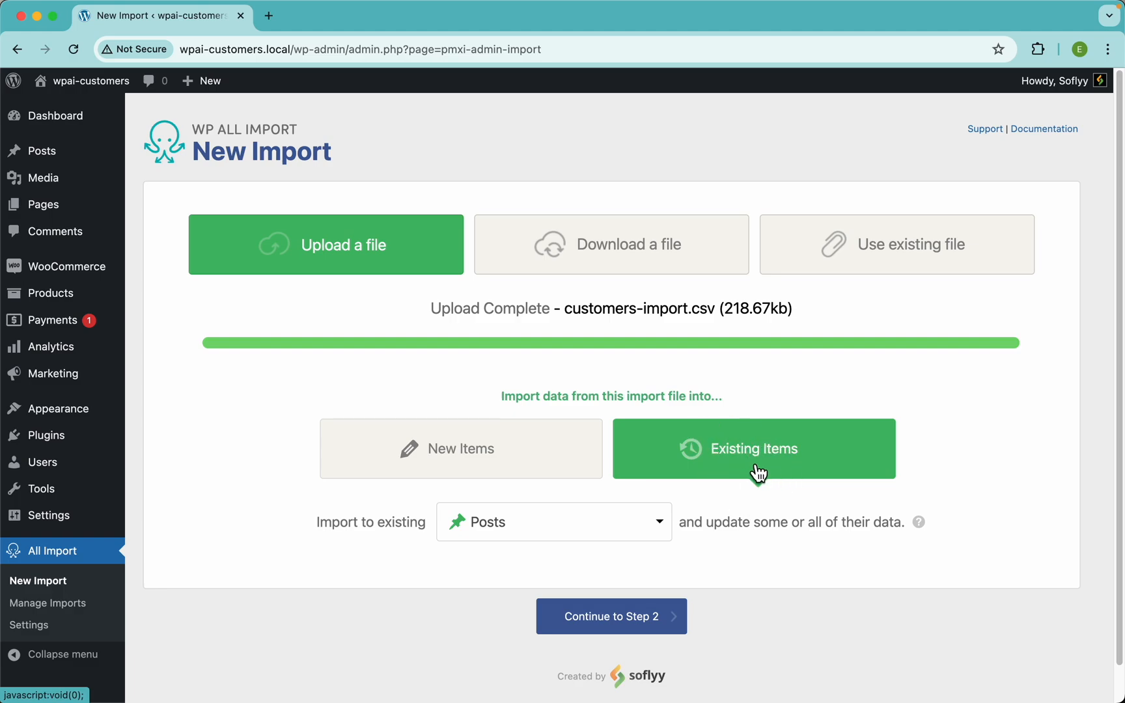
left_click(495, 461)
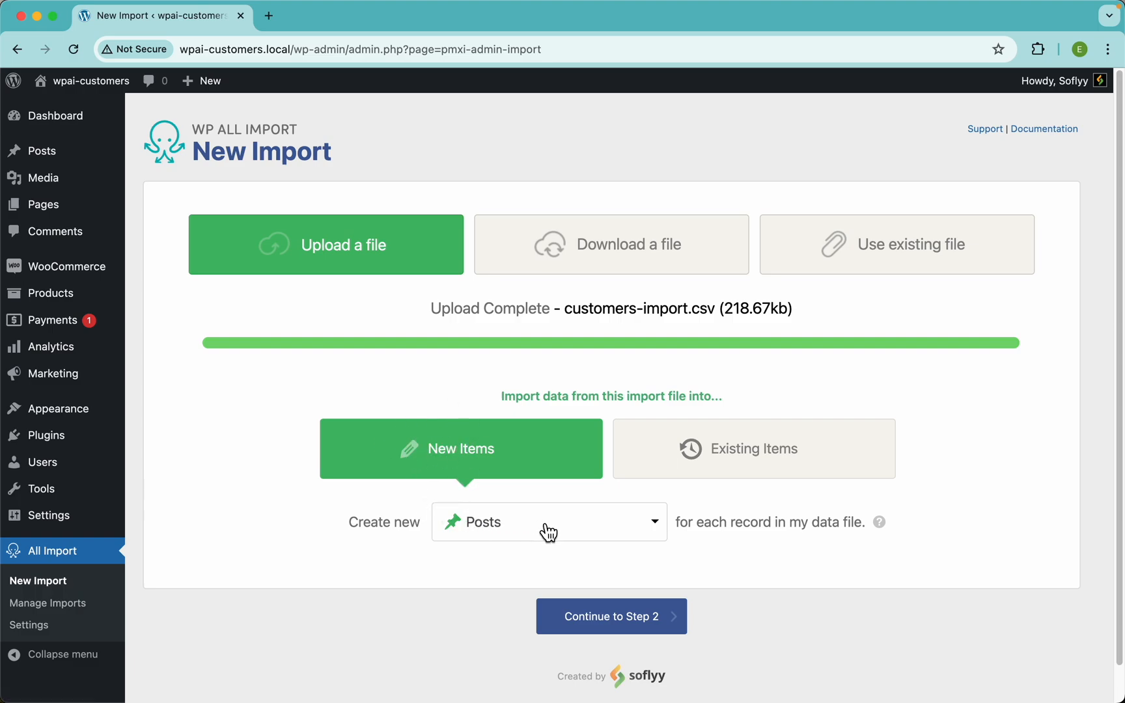
left_click(606, 528)
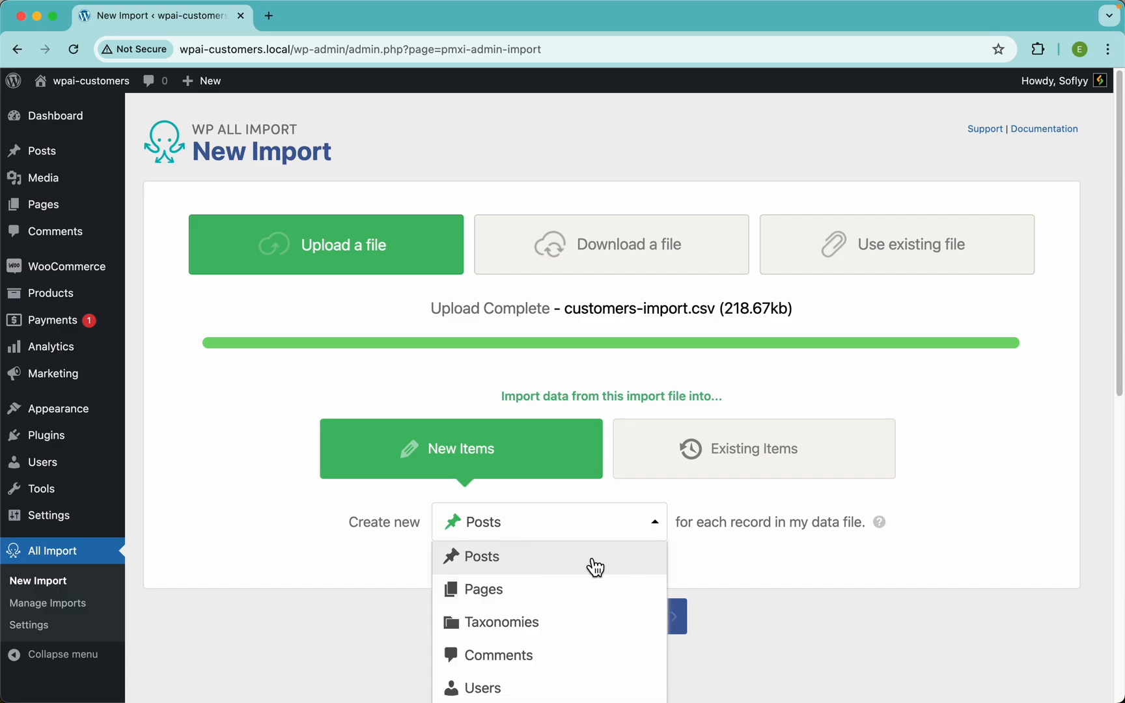
scroll(595, 567, "down", 5)
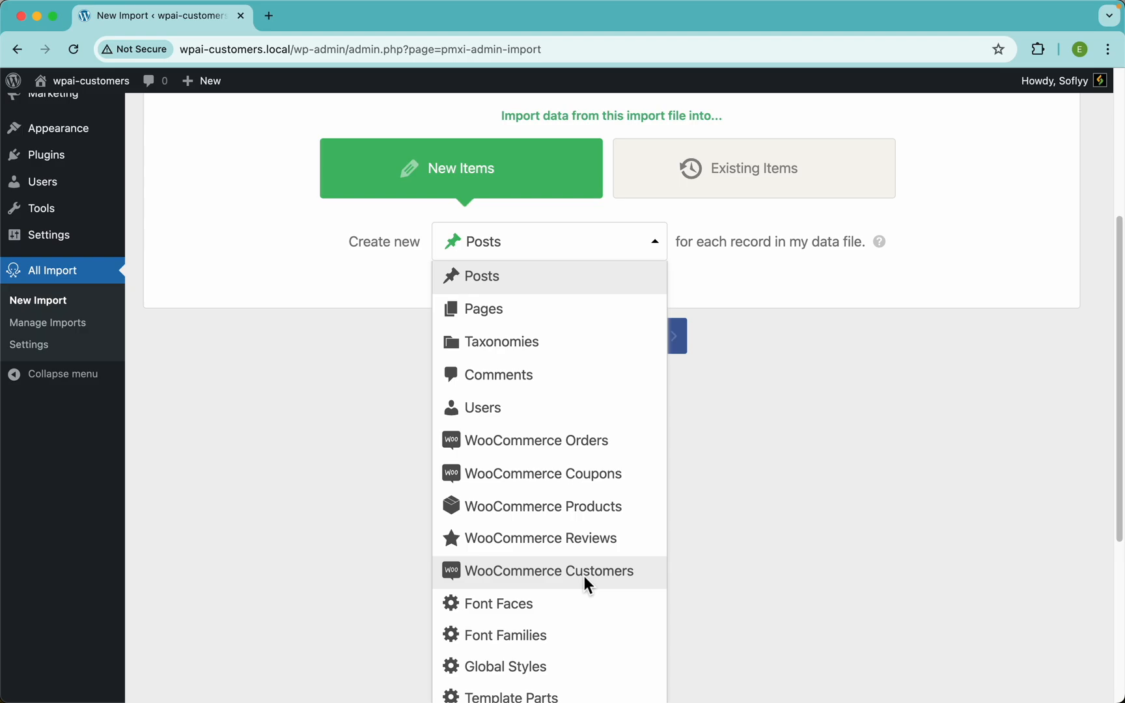
left_click(585, 585)
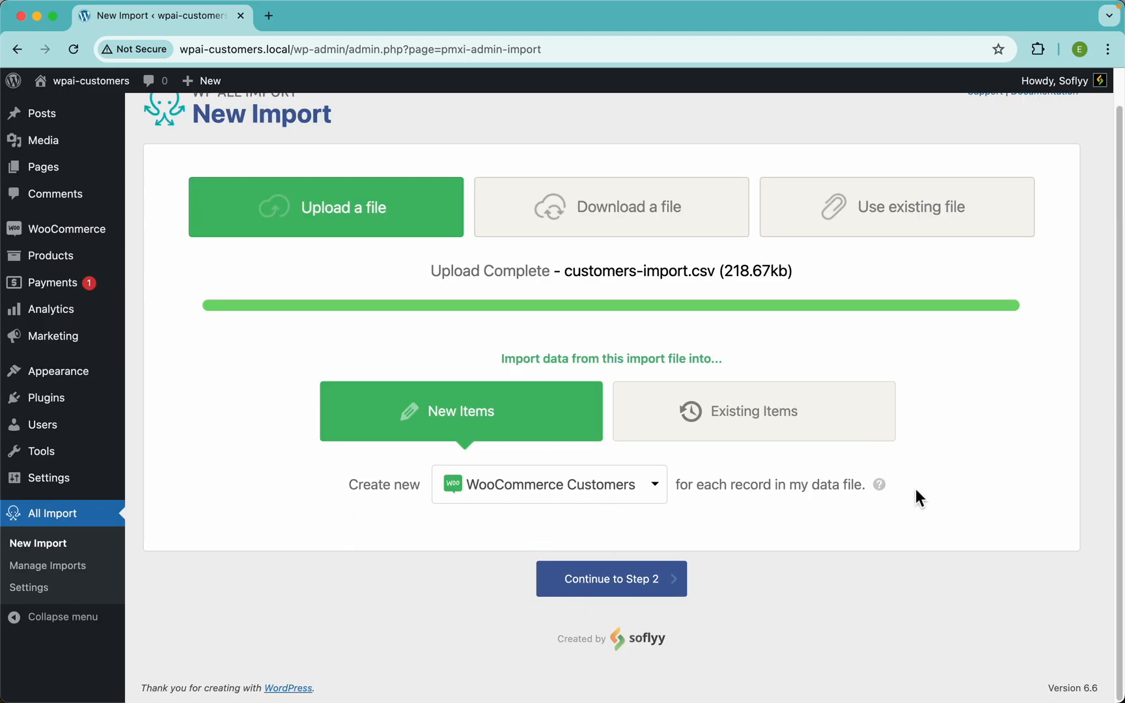
left_click(659, 585)
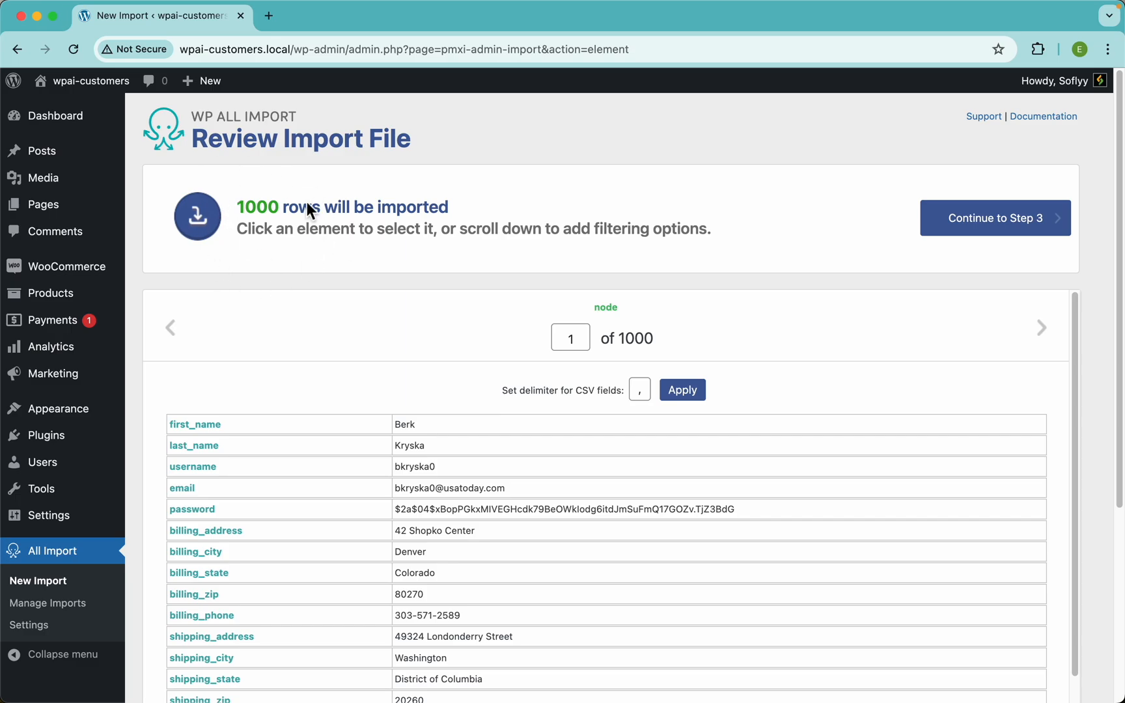
Review the fields of the first record in the import file and expand the filtering options.
scroll(481, 231, "down", 4)
scroll(573, 378, "down", 1)
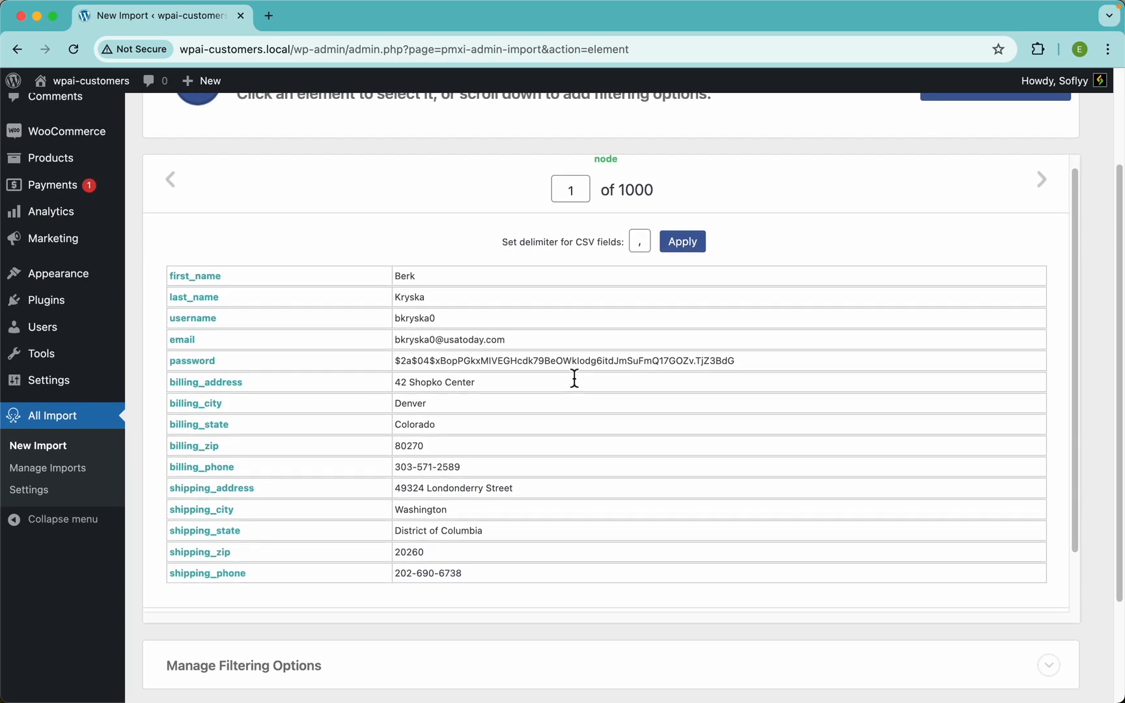
scroll(574, 379, "up", 1)
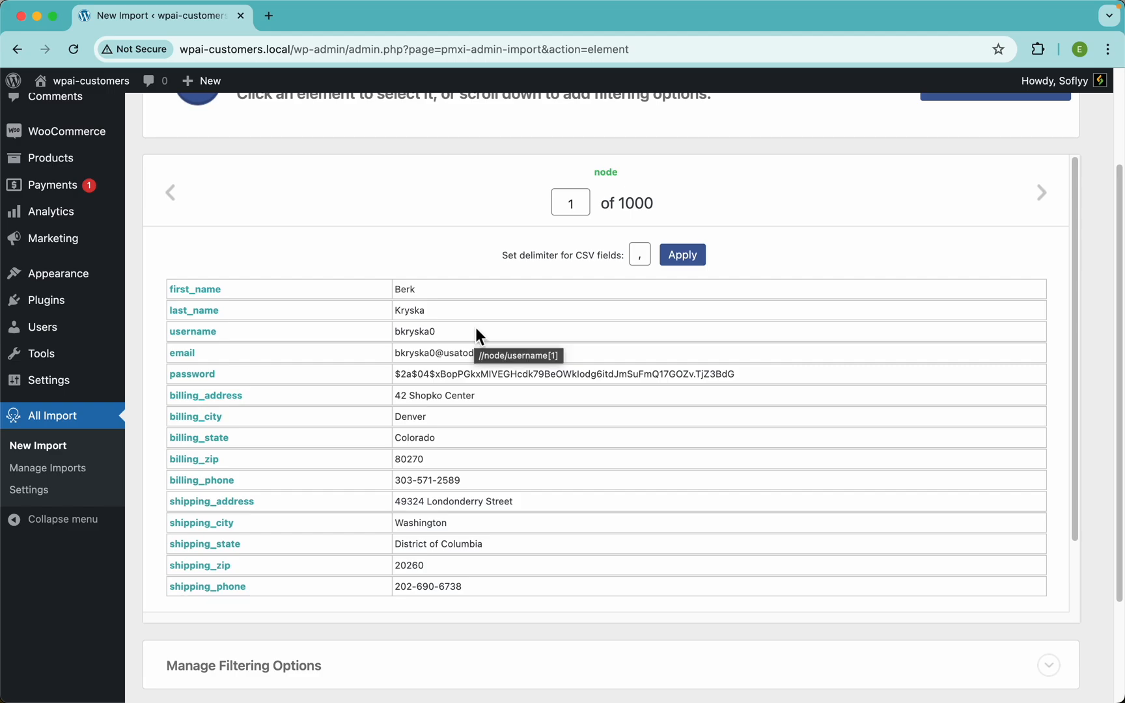
scroll(460, 445, "down", 2)
scroll(462, 447, "down", 3)
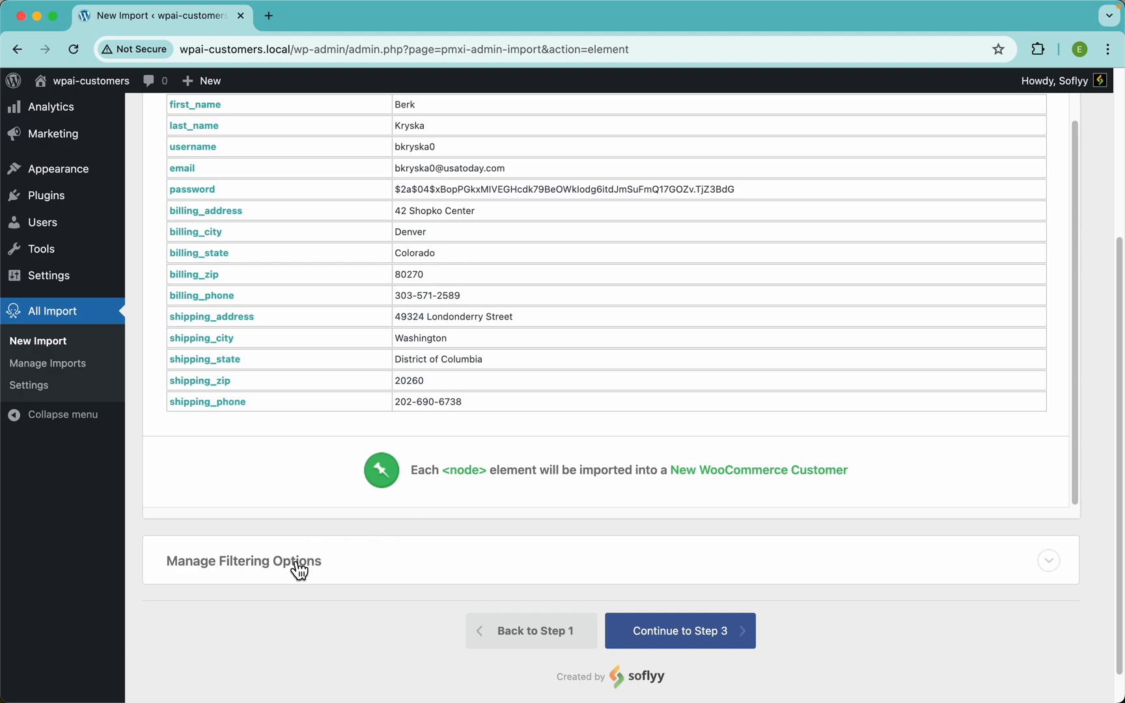
left_click(322, 570)
scroll(399, 535, "down", 5)
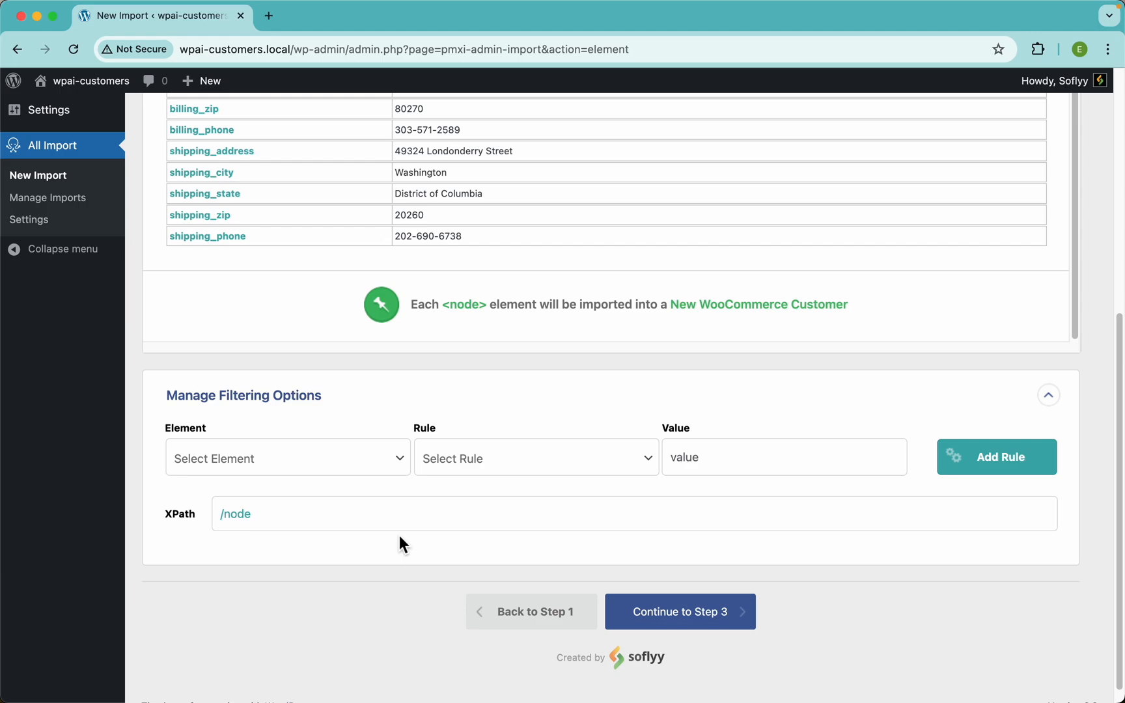
Add a filter rule requiring billing_state[1] to equal New York.
left_click(300, 468)
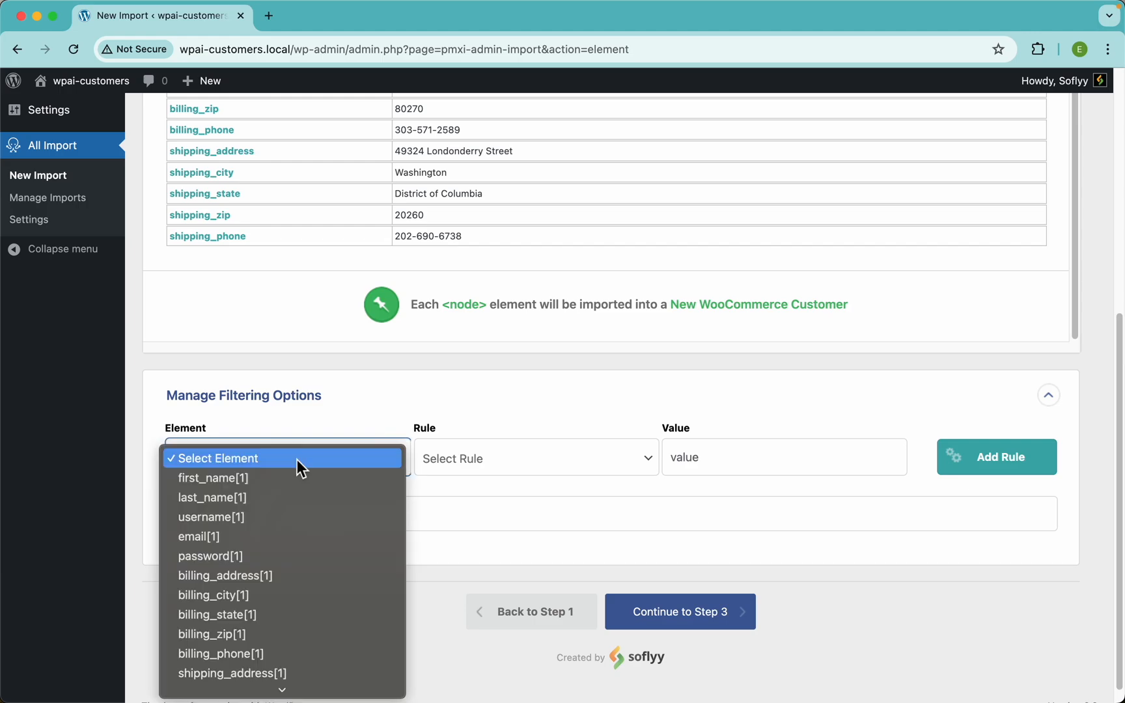
scroll(256, 574, "down", 2)
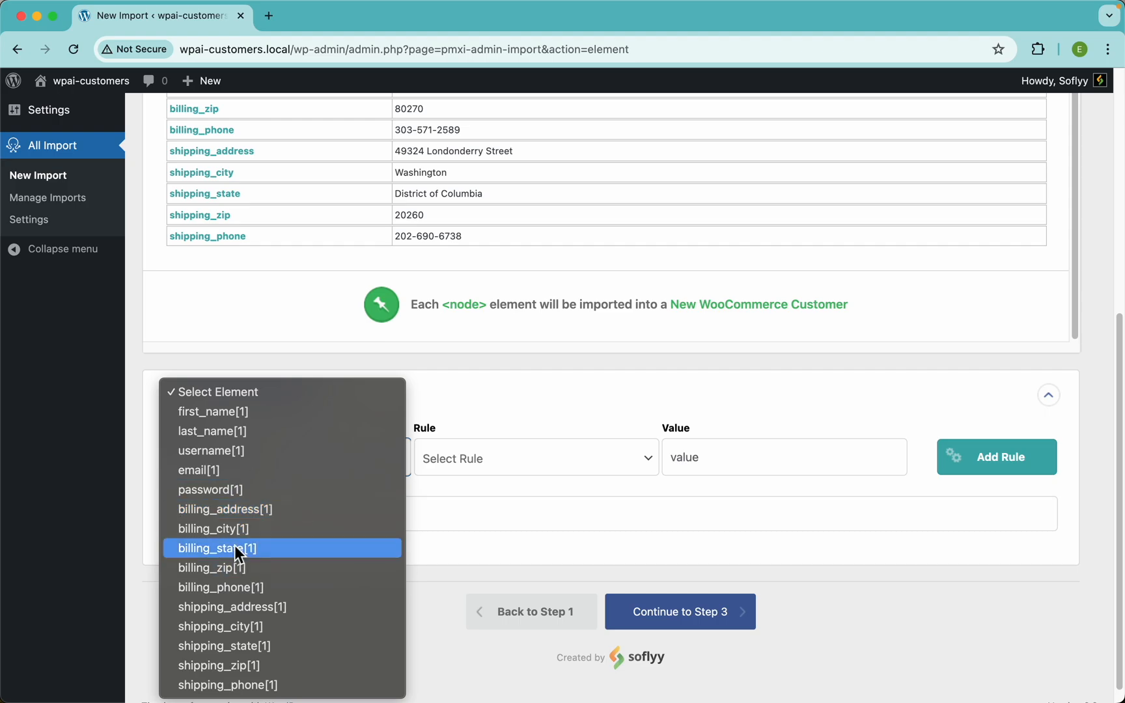
left_click(232, 555)
left_click(469, 466)
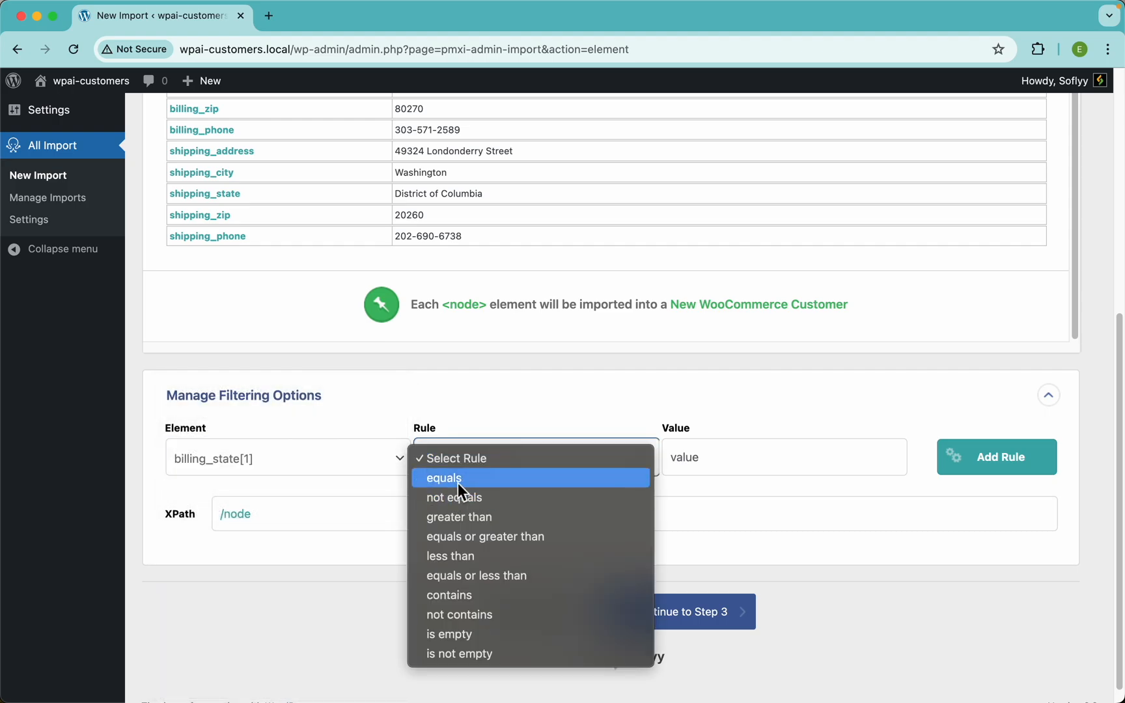
left_click(457, 483)
left_click(704, 454)
type("New York")
left_click(1016, 468)
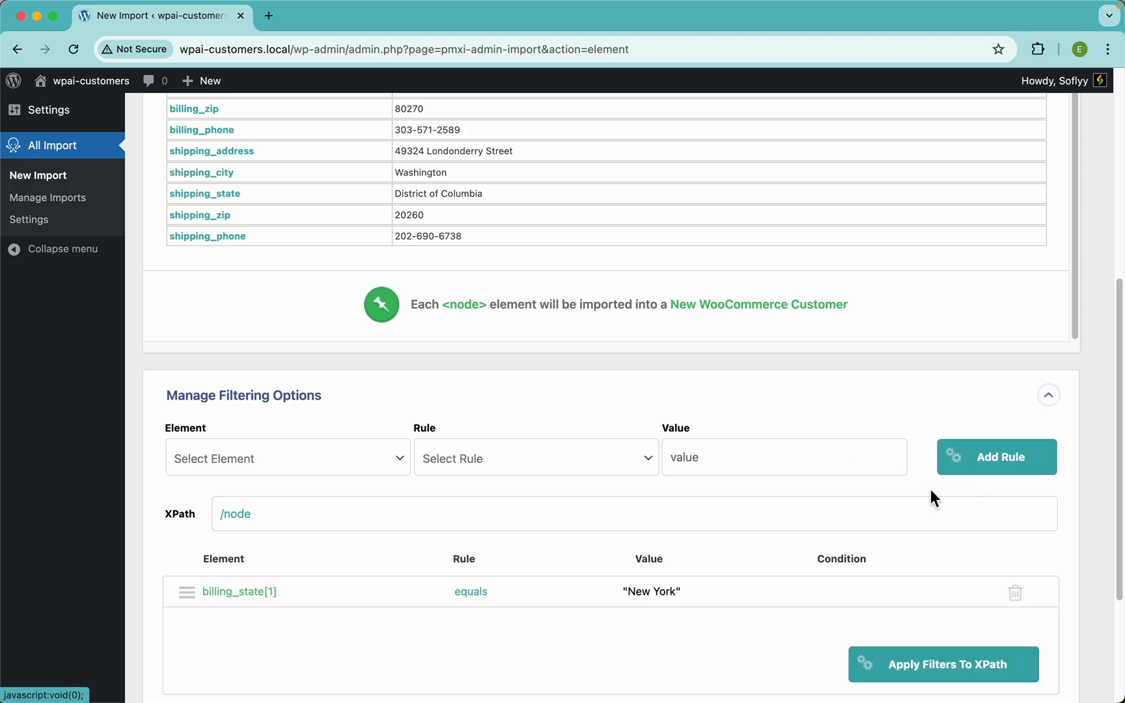
Apply the New York filter to the XPath and check how many rows will be imported.
scroll(935, 448, "up", 10)
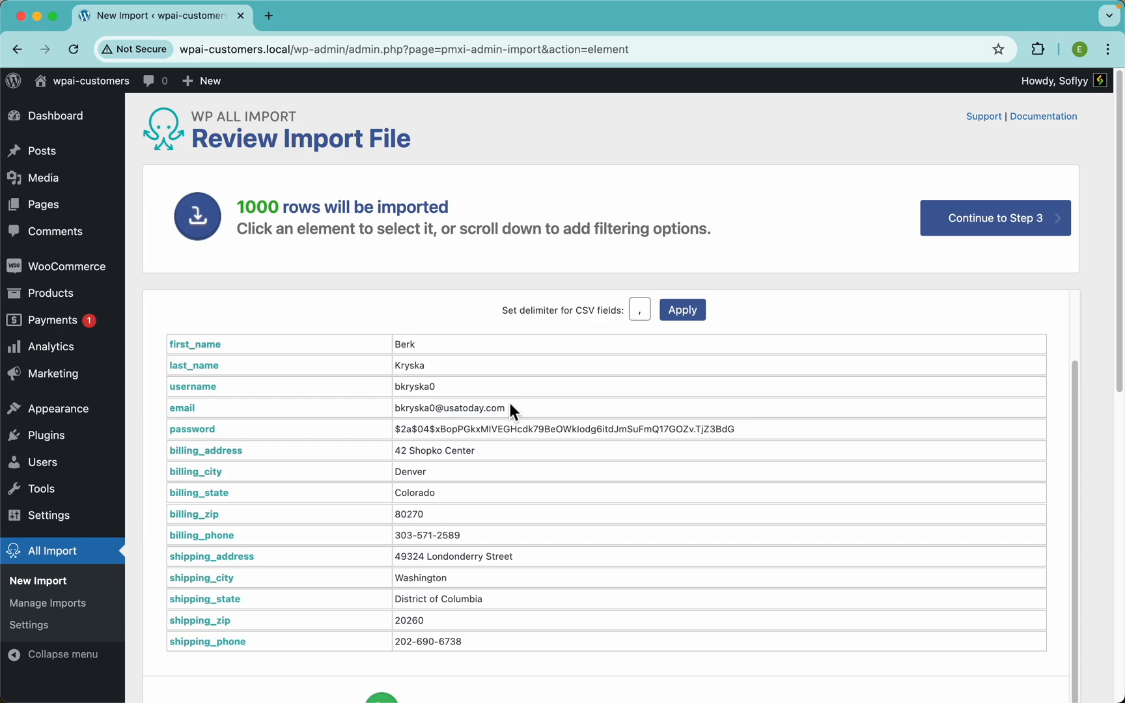
scroll(904, 423, "down", 10)
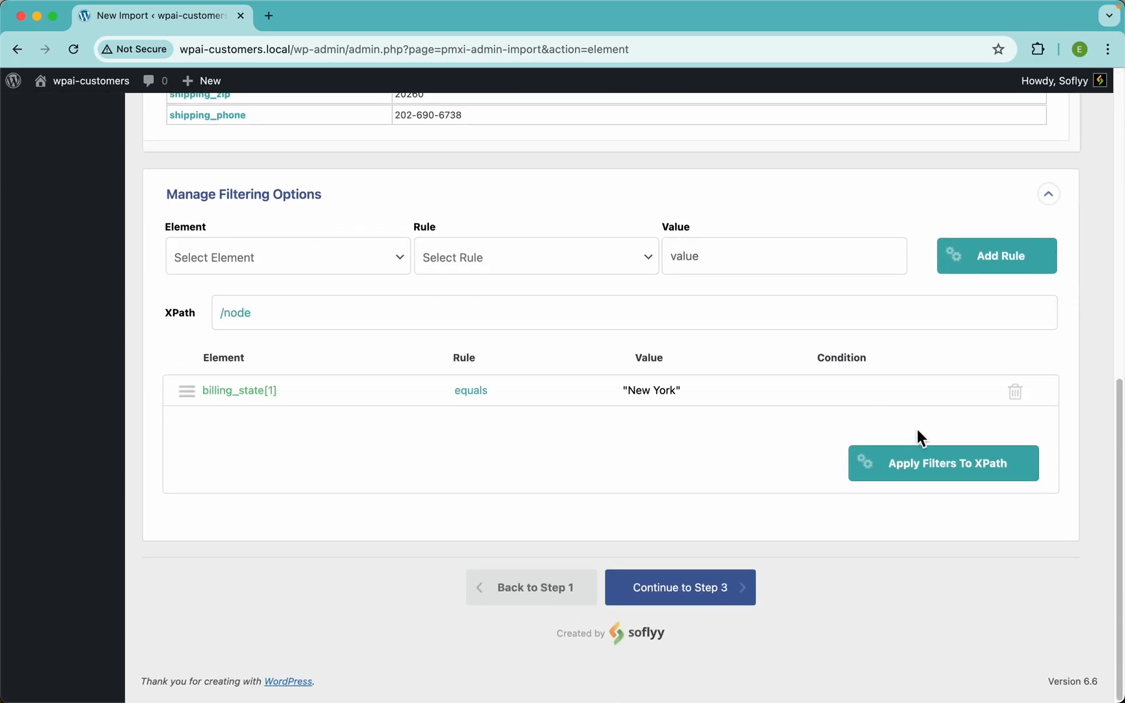
left_click(910, 465)
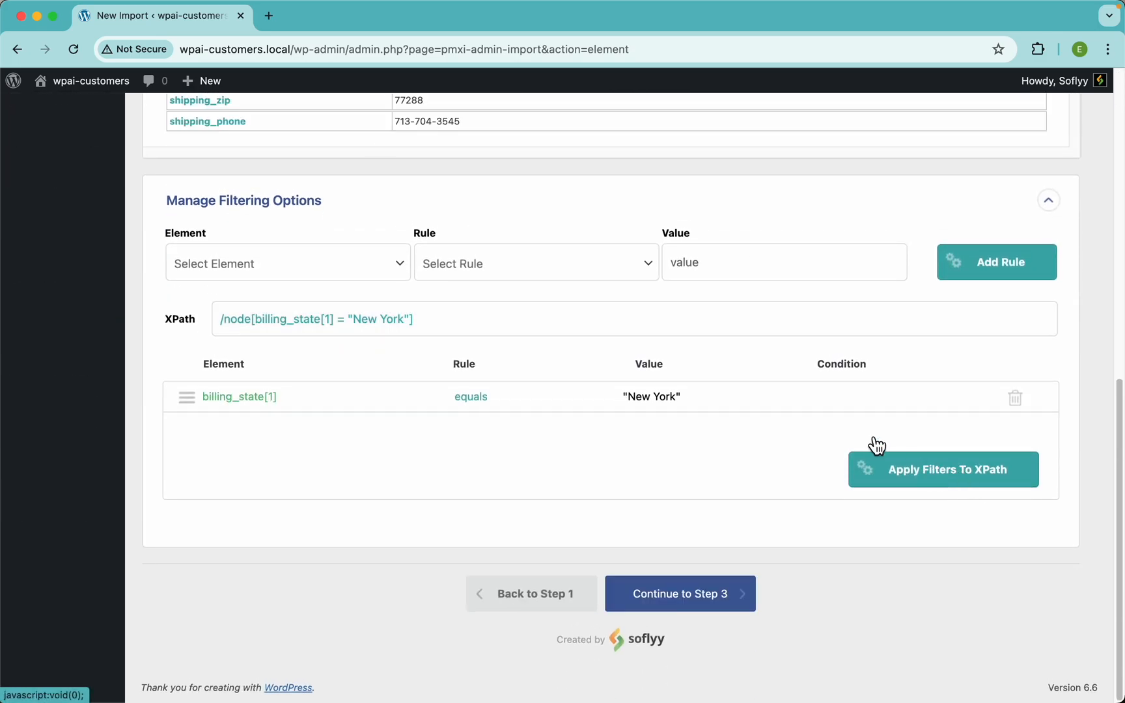
scroll(771, 308, "up", 15)
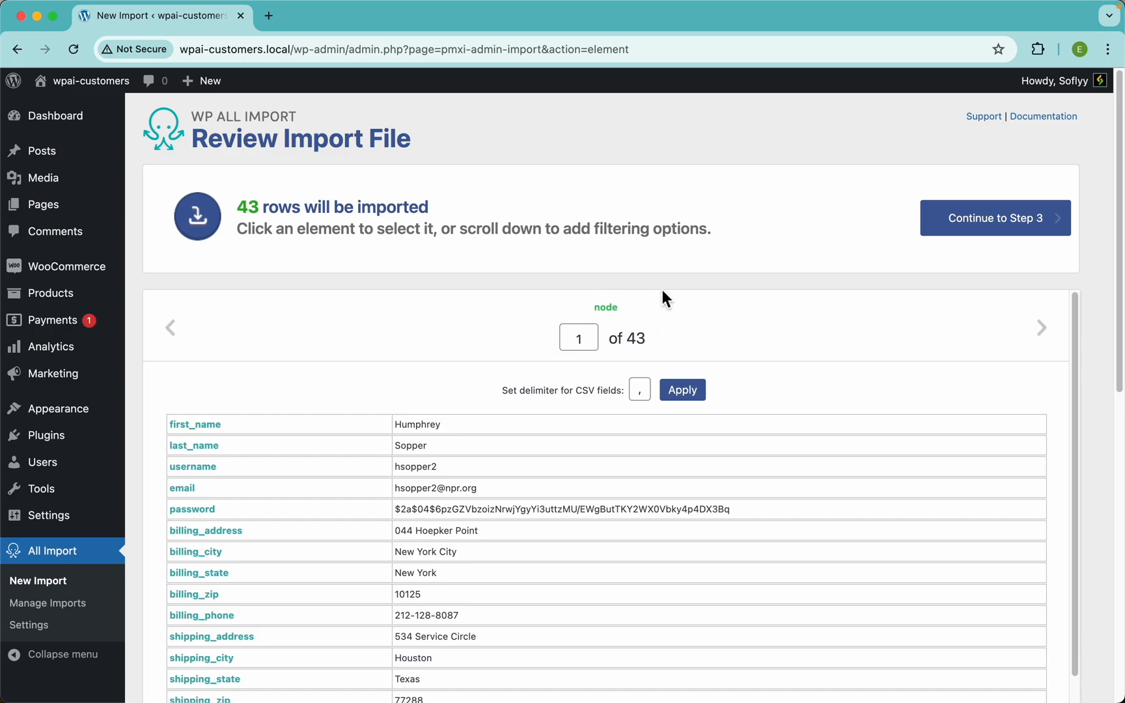
Add a second filter rule for billing_state[1] equals Florida and join it to the New York rule with the OR condition.
scroll(677, 282, "down", 15)
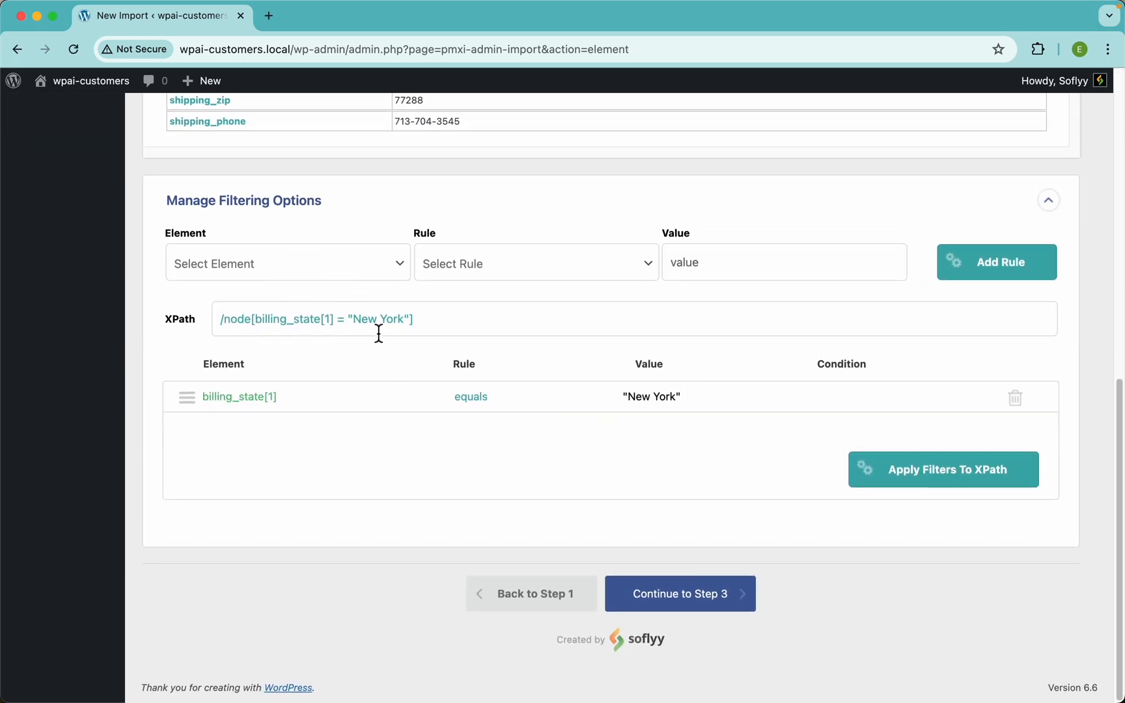
left_click(319, 267)
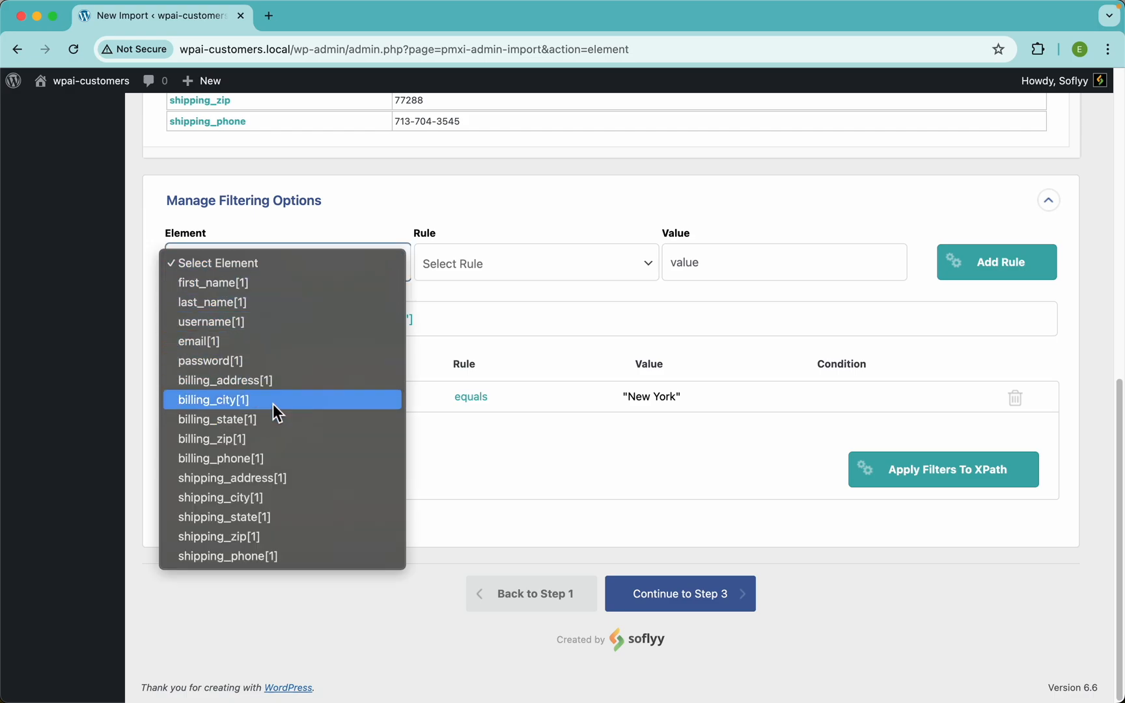
left_click(239, 423)
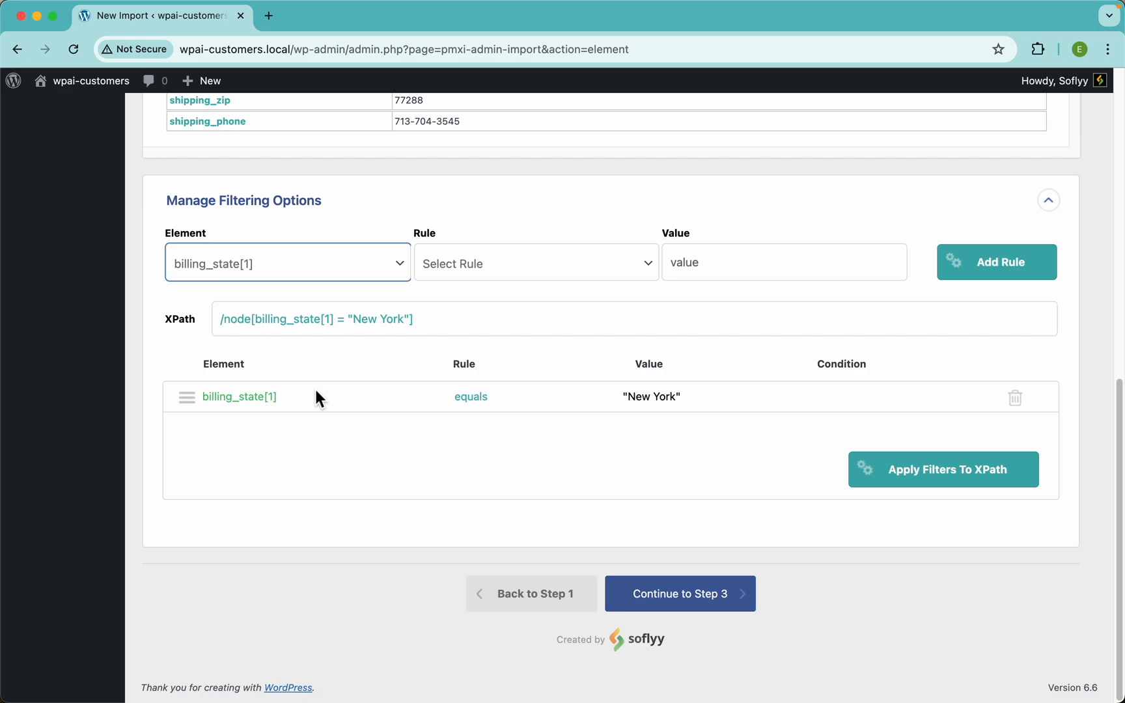
left_click(503, 256)
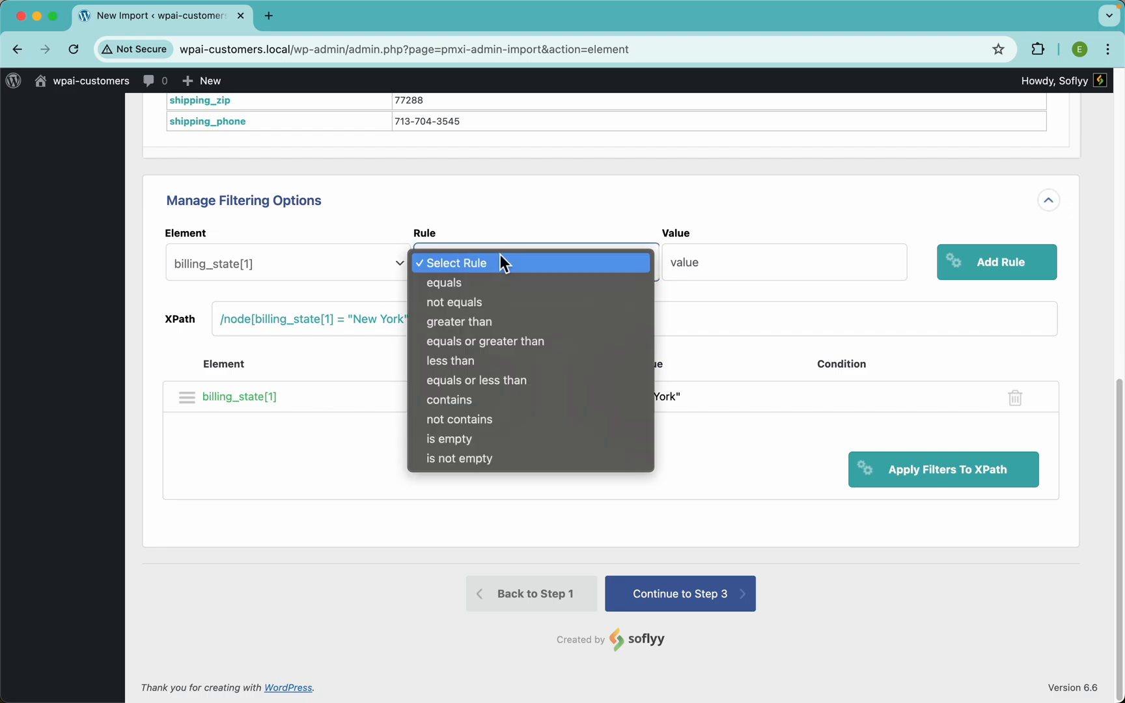
left_click(469, 285)
left_click(670, 263)
type("Florida")
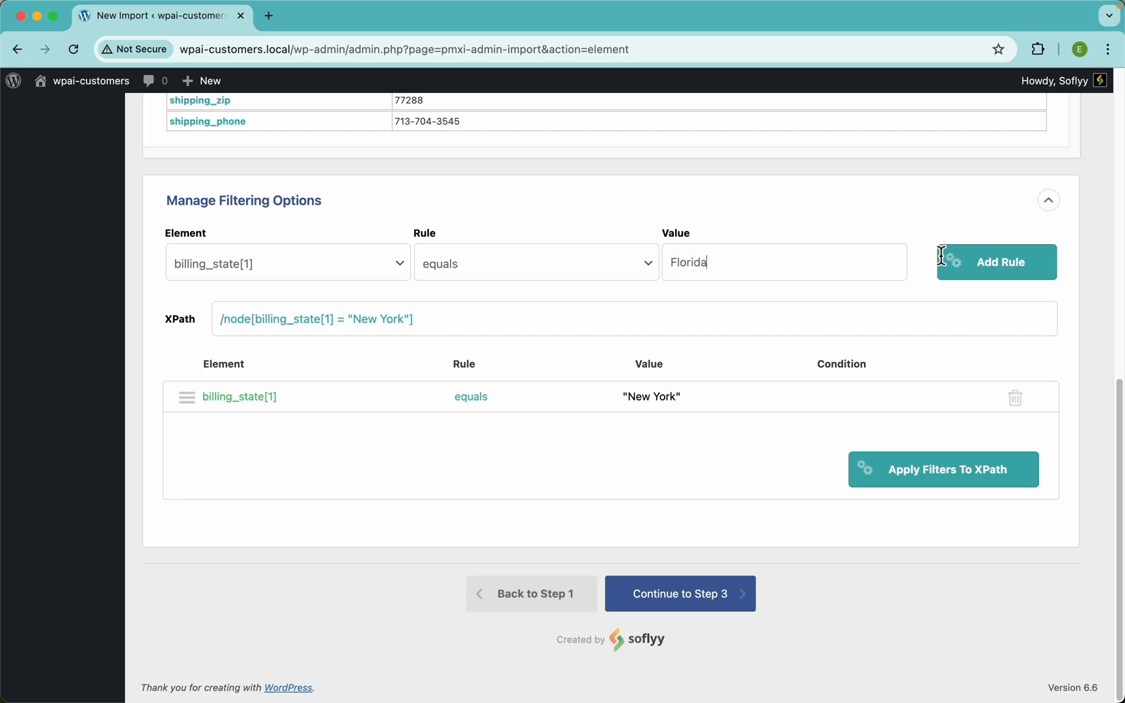
left_click(1001, 274)
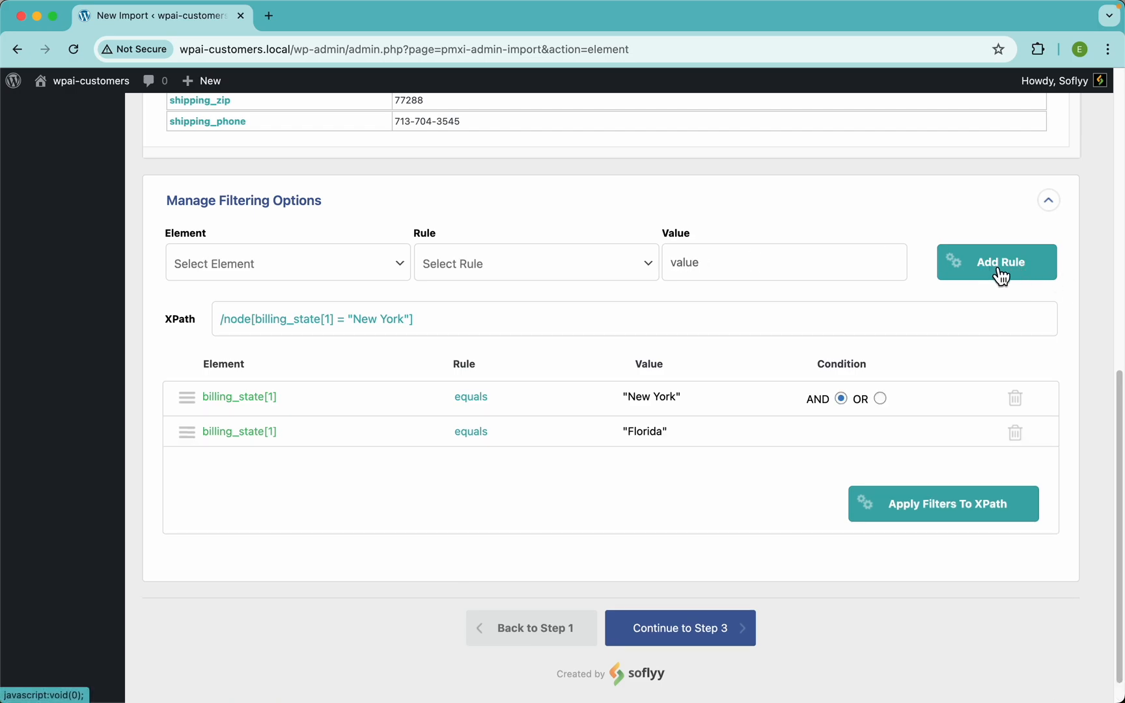
left_click(881, 400)
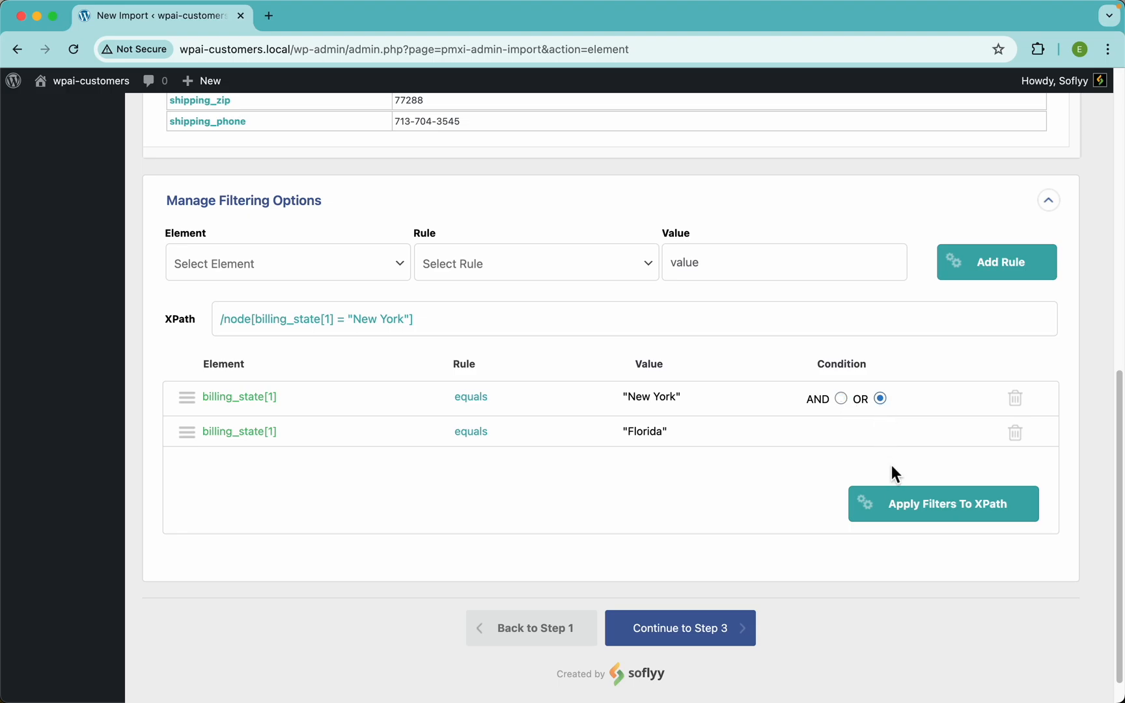
Apply the combined New York or Florida filter to the XPath and check how many rows will be imported.
left_click(912, 514)
scroll(1082, 409, "up", 10)
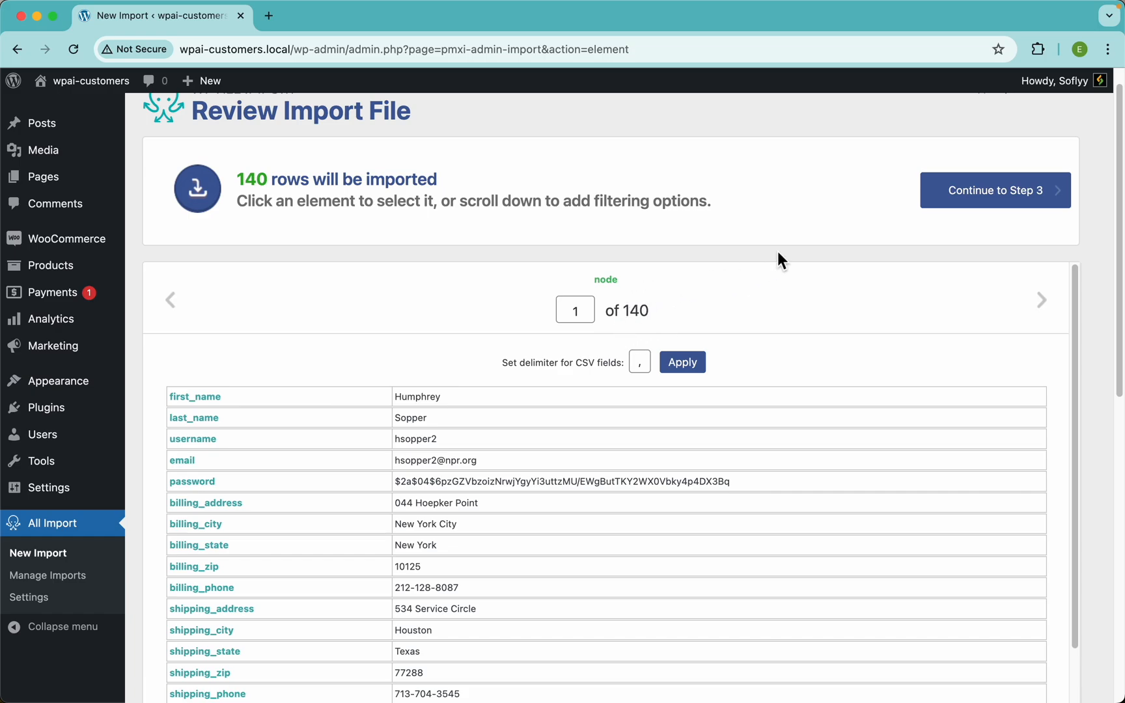
scroll(777, 255, "down", 5)
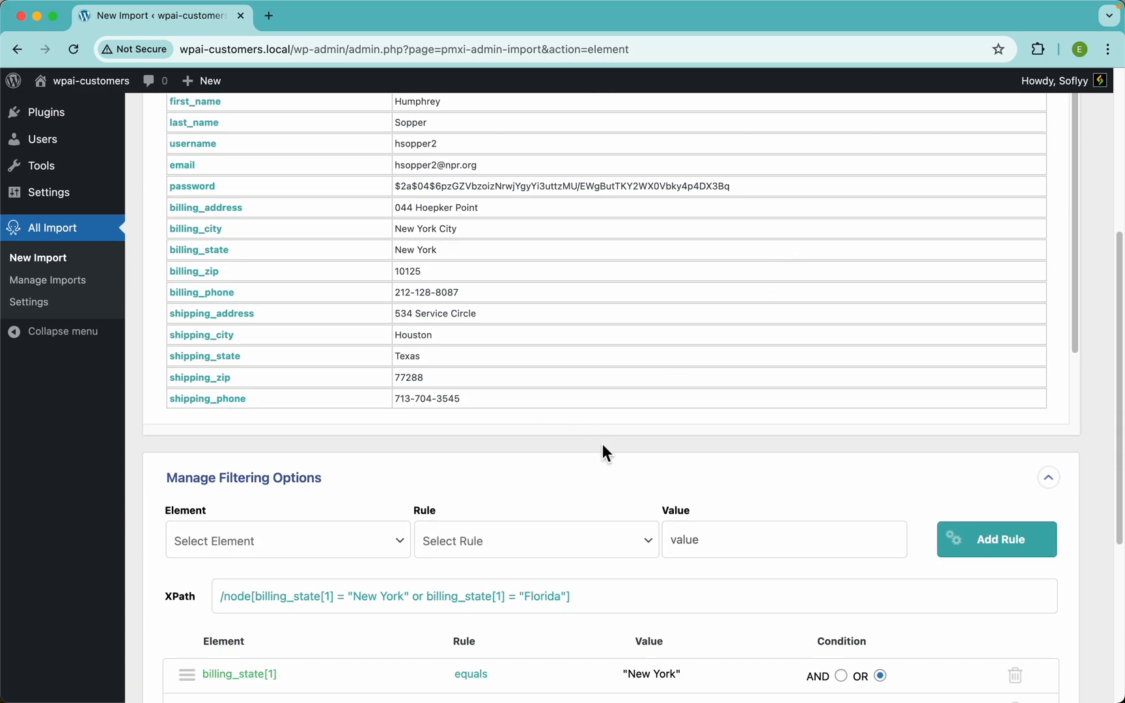
scroll(602, 444, "up", 5)
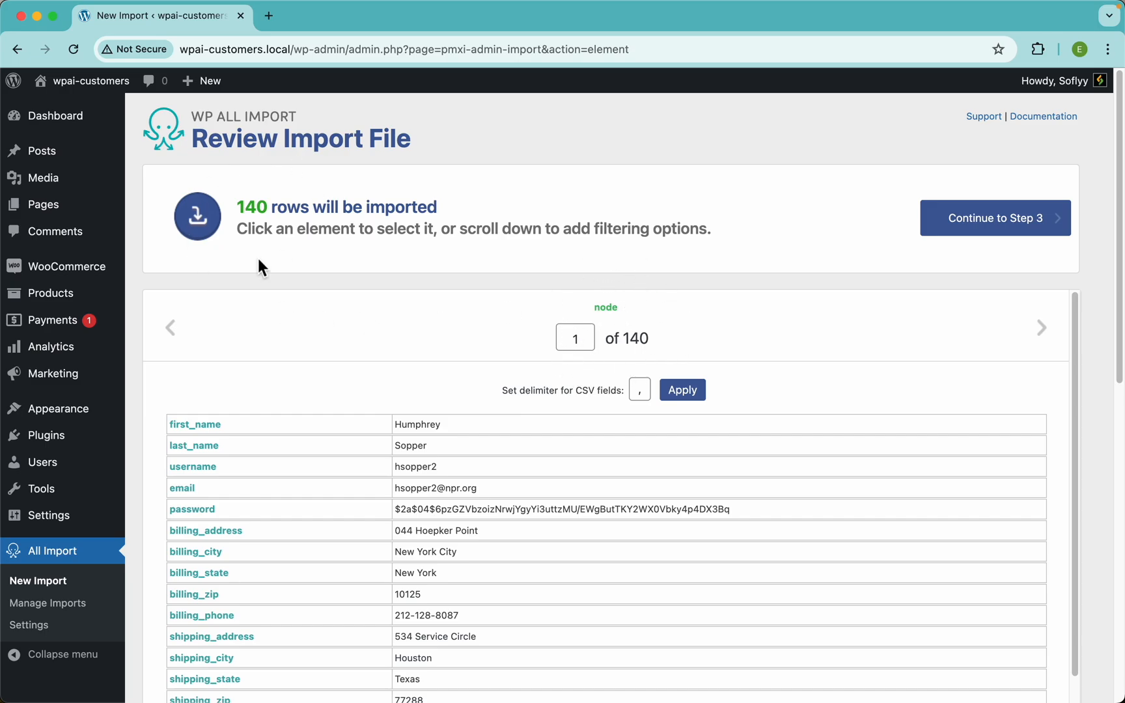
Review the XPath expression generated from the two state rules and continue to Step 3 of the import.
scroll(522, 278, "down", 7)
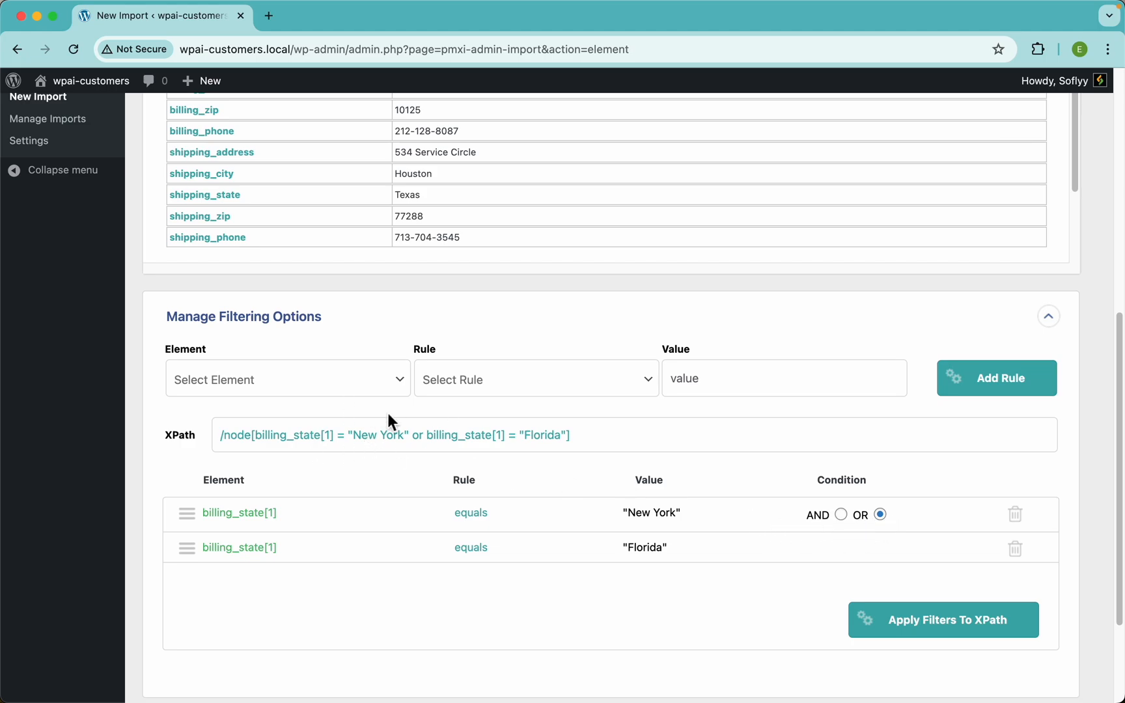
left_click_drag(595, 439, 215, 441)
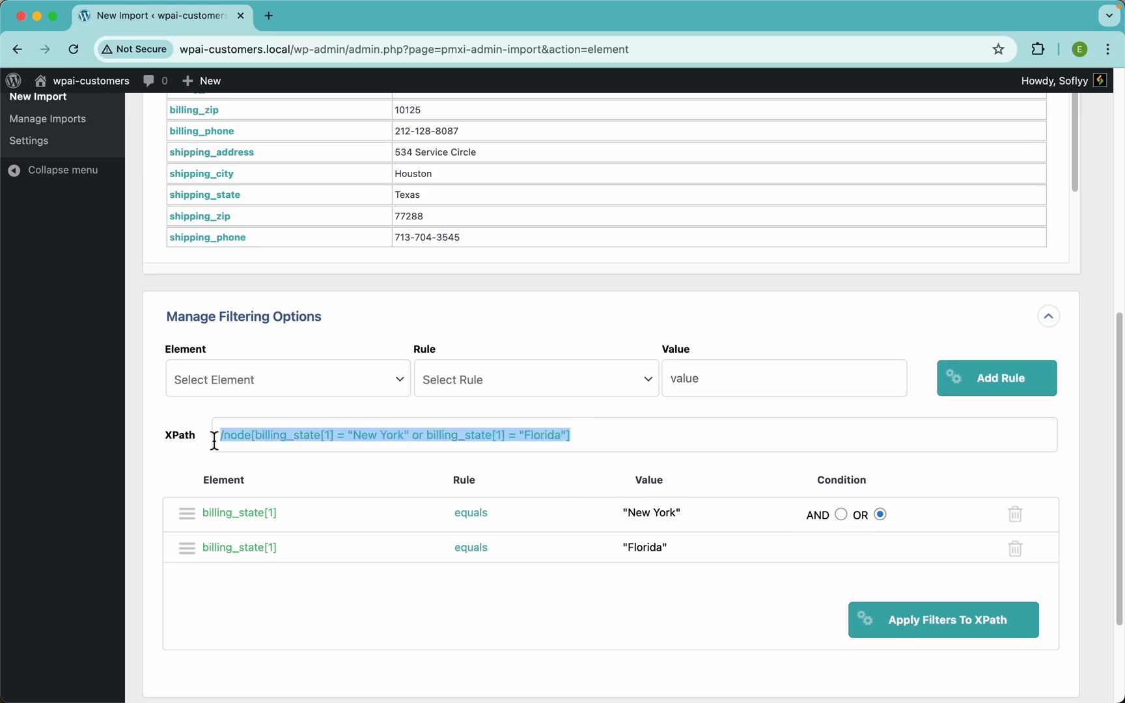
left_click(201, 445)
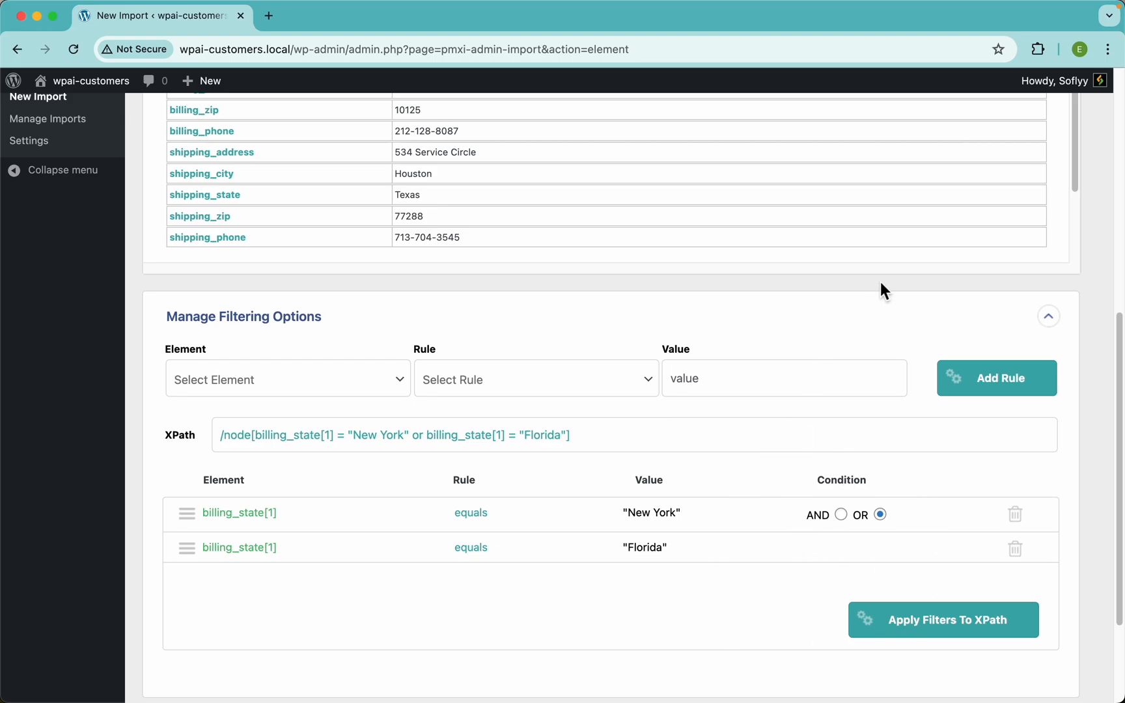
scroll(879, 290, "up", 8)
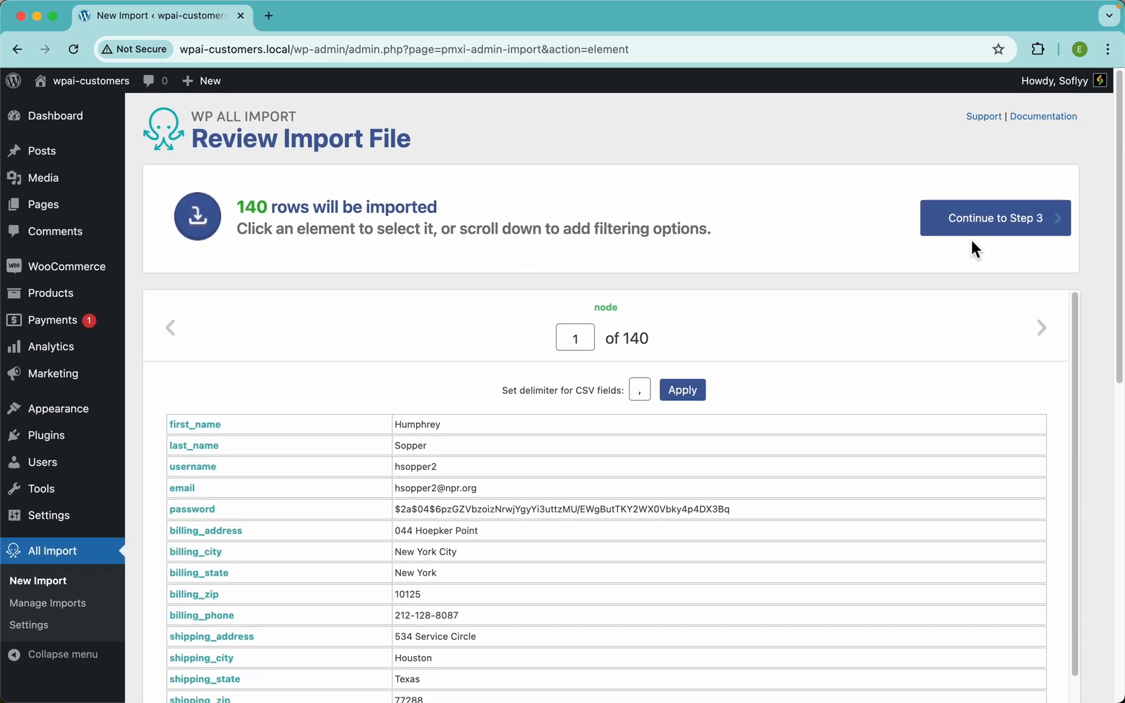
left_click(1020, 239)
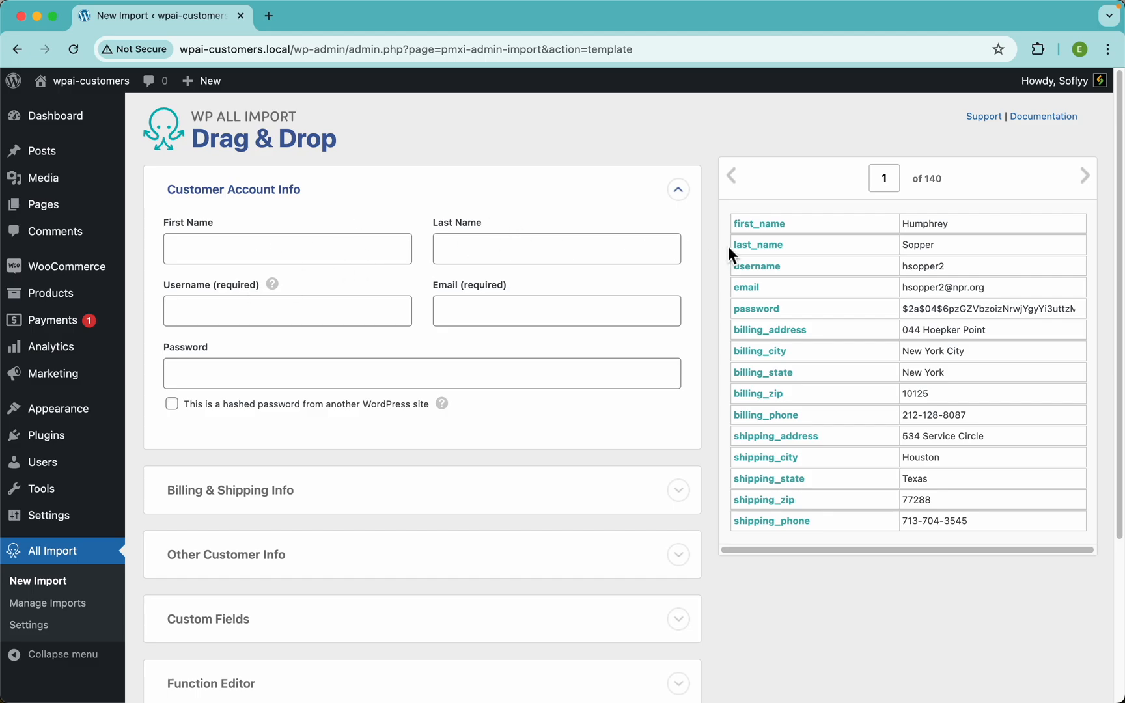
left_click_drag(749, 229, 294, 256)
left_click(266, 249)
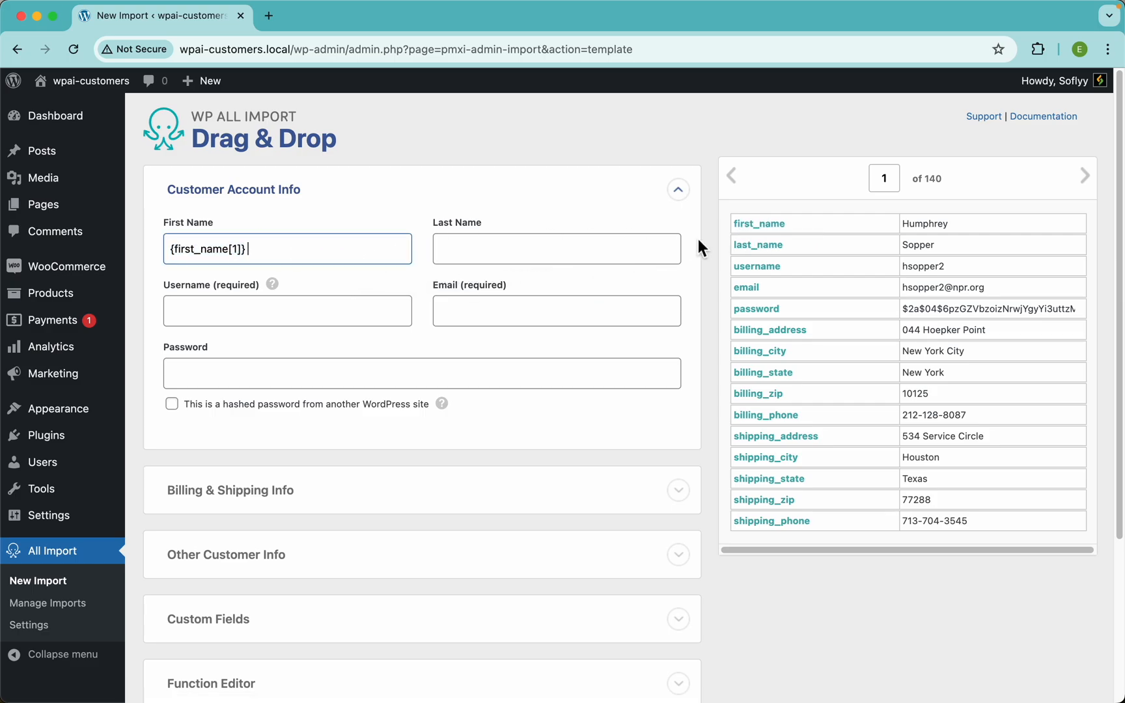
left_click_drag(762, 253, 375, 250)
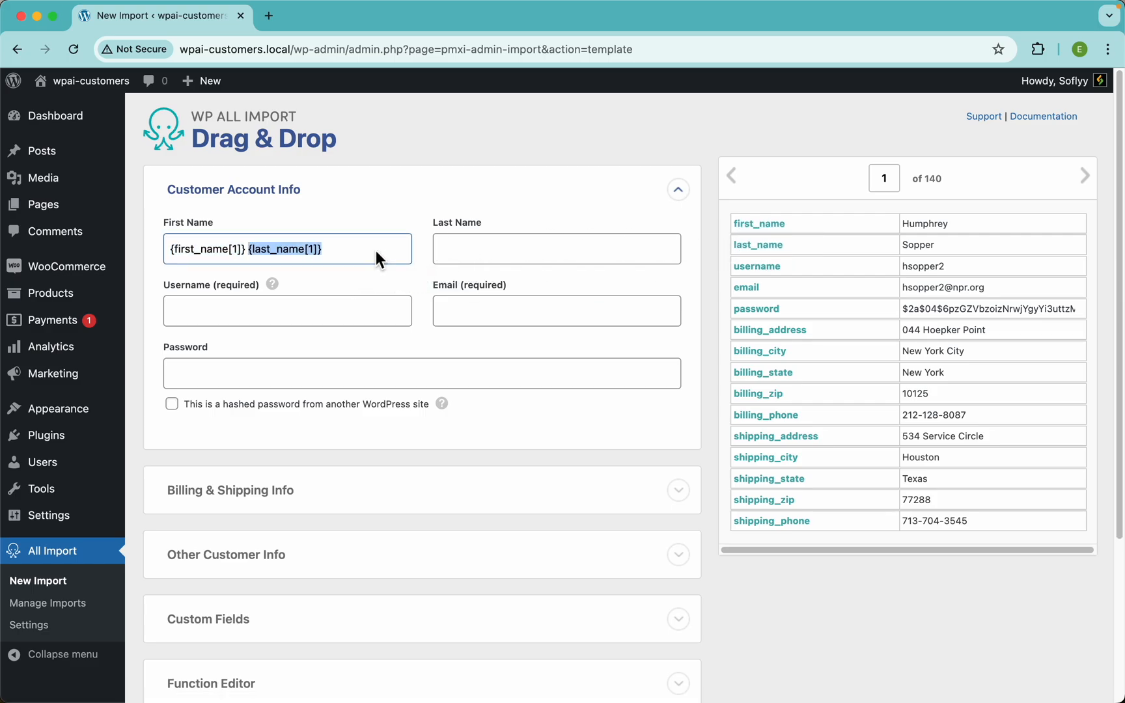
key("Left")
key("shift+super+Left")
key("super+x")
left_click(542, 253)
key("super+v")
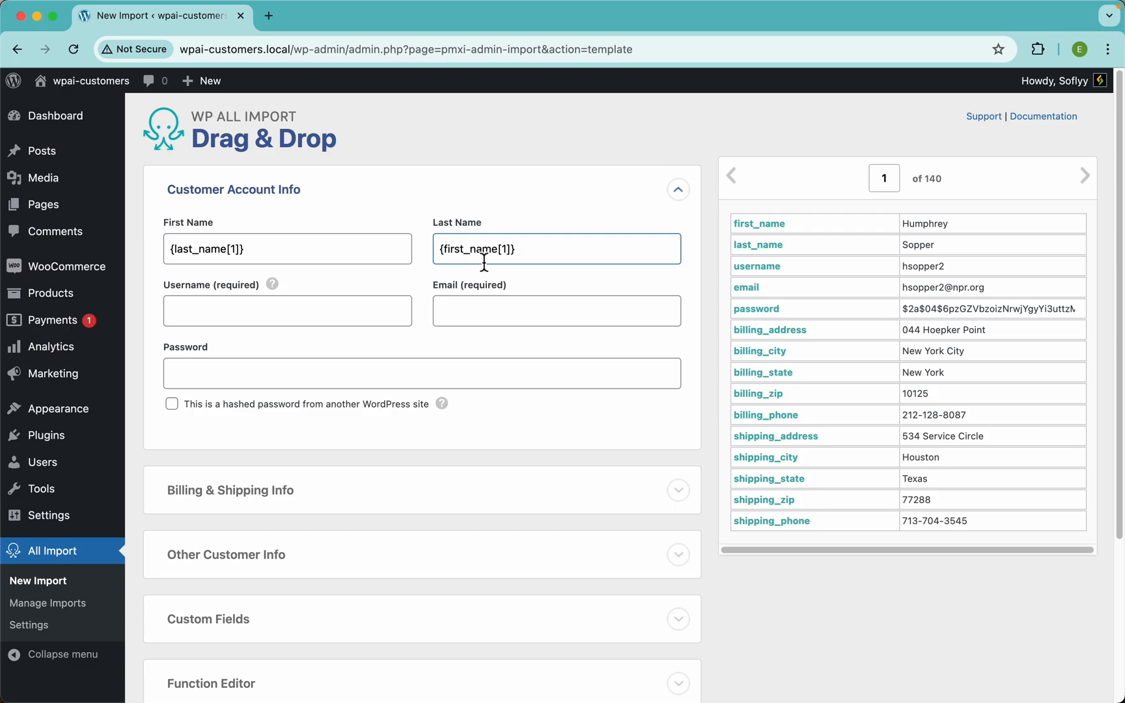
key("super+a")
key("super+x")
key("shift+Tab")
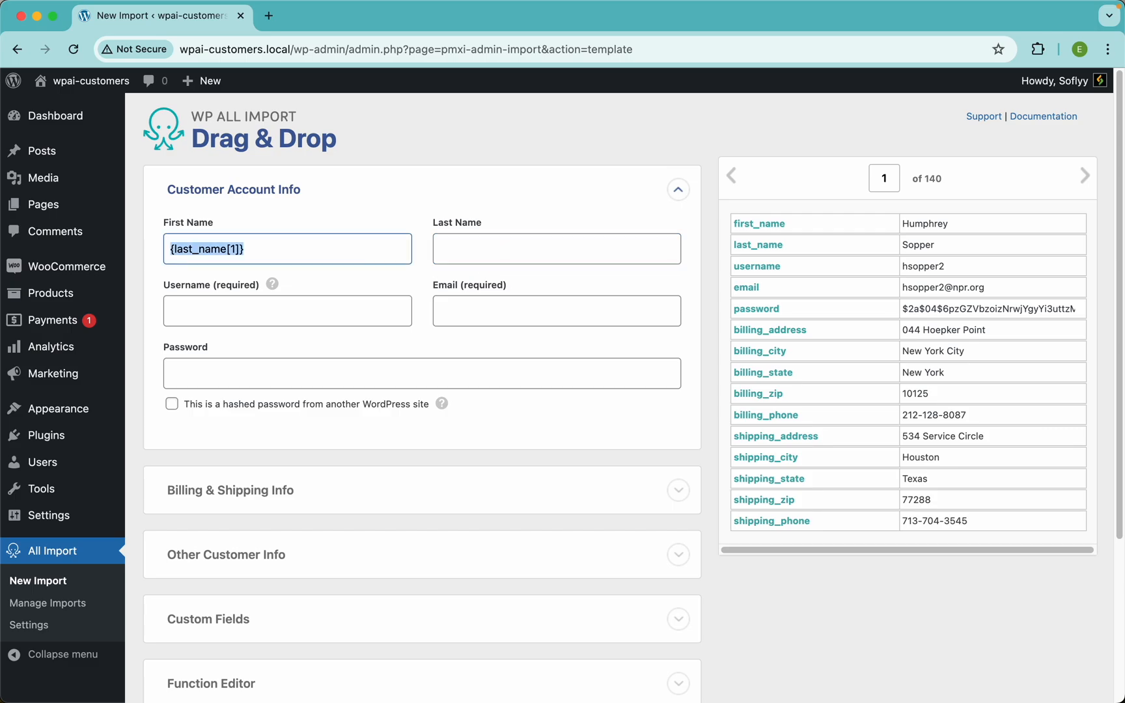
key("super+x")
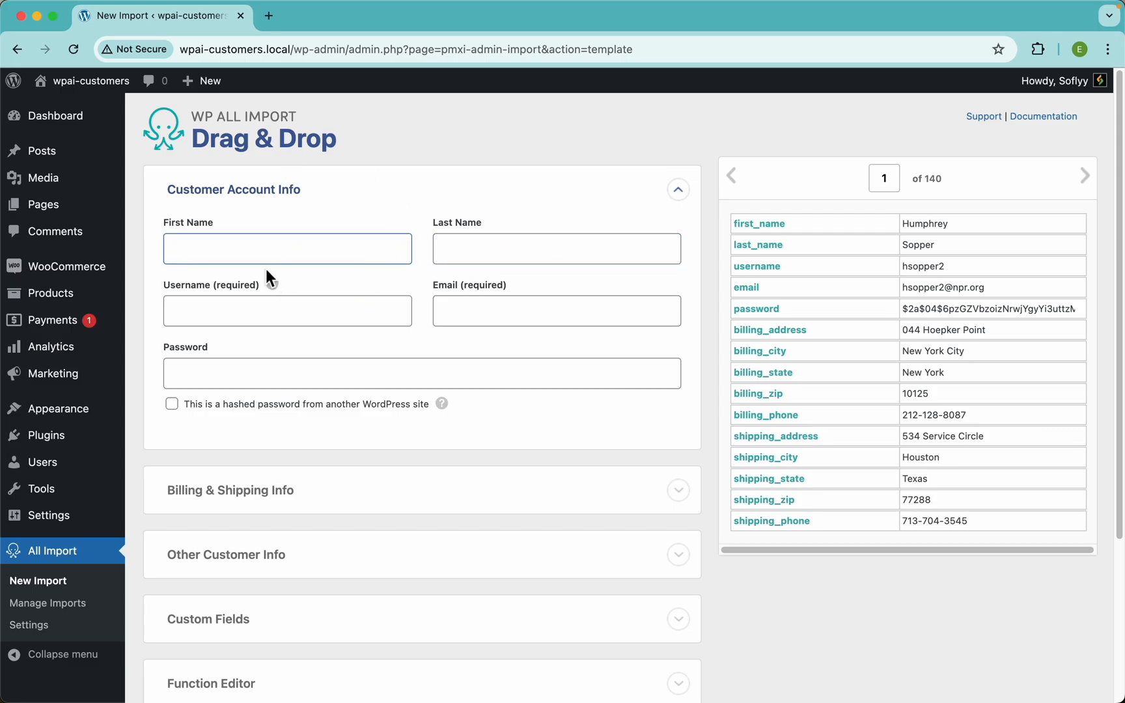
Map first_name, last_name, username and email to the matching First Name, Last Name, Username and Email fields of Customer Account Info.
left_click_drag(760, 228, 314, 253)
left_click_drag(749, 248, 566, 254)
left_click_drag(783, 267, 372, 307)
left_click_drag(734, 291, 573, 316)
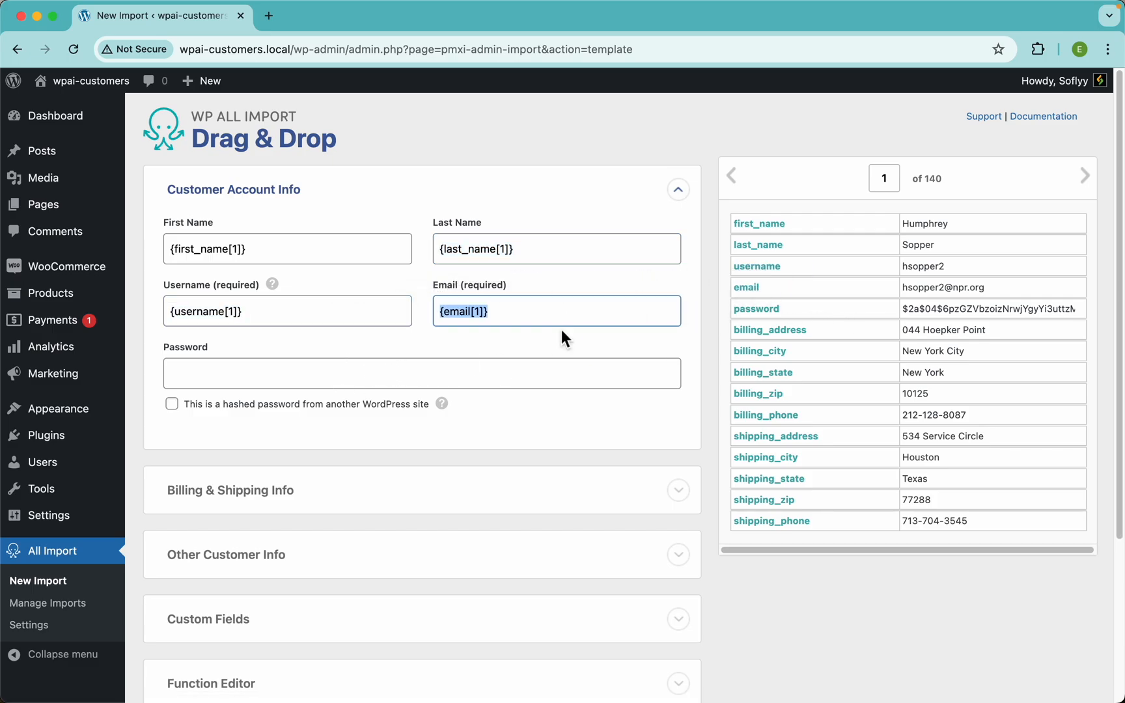
Map the password element to the Password field and mark it as a hashed password from another WordPress site.
left_click_drag(753, 316, 435, 366)
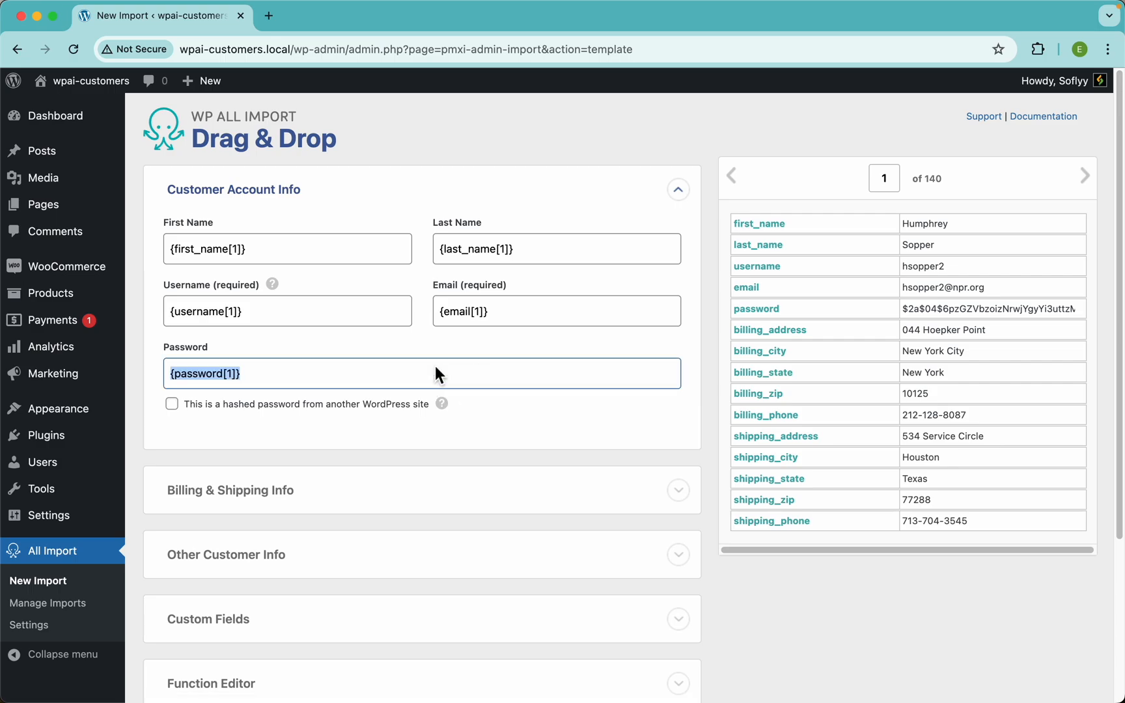
left_click(490, 406)
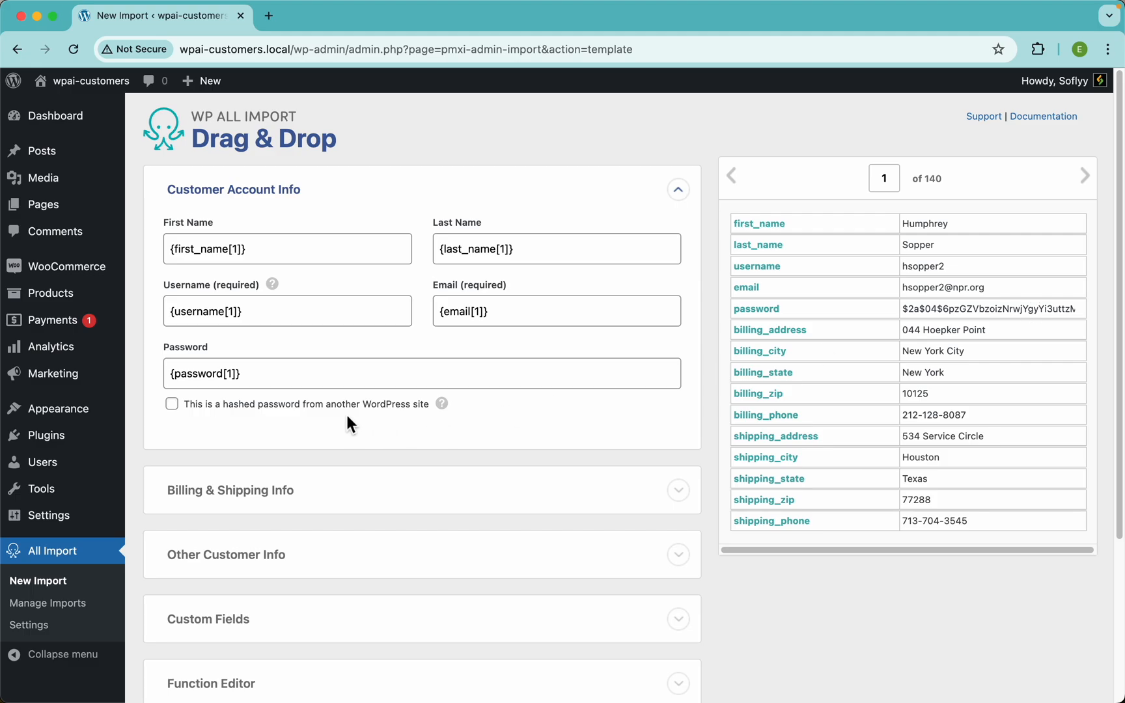
left_click(286, 408)
scroll(338, 431, "down", 1)
scroll(339, 431, "up", 1)
Expand the Billing & Shipping Info section and choose to import the shipping address instead of copying it from billing.
scroll(345, 403, "down", 2)
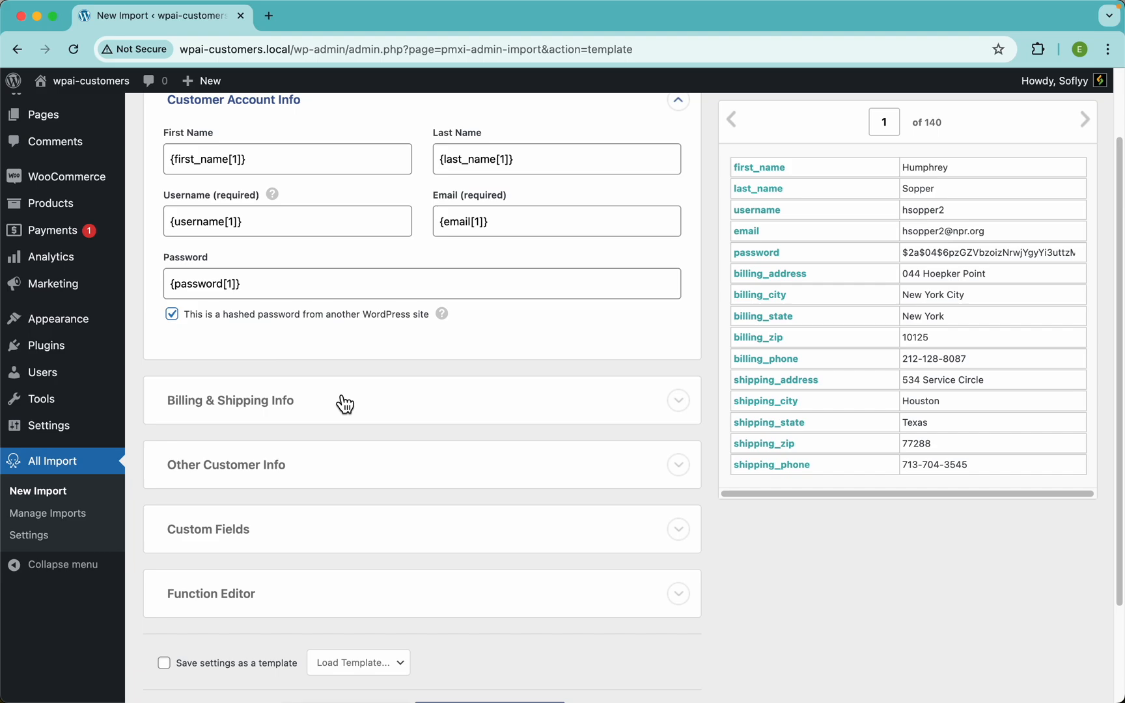
scroll(345, 403, "down", 3)
left_click(277, 340)
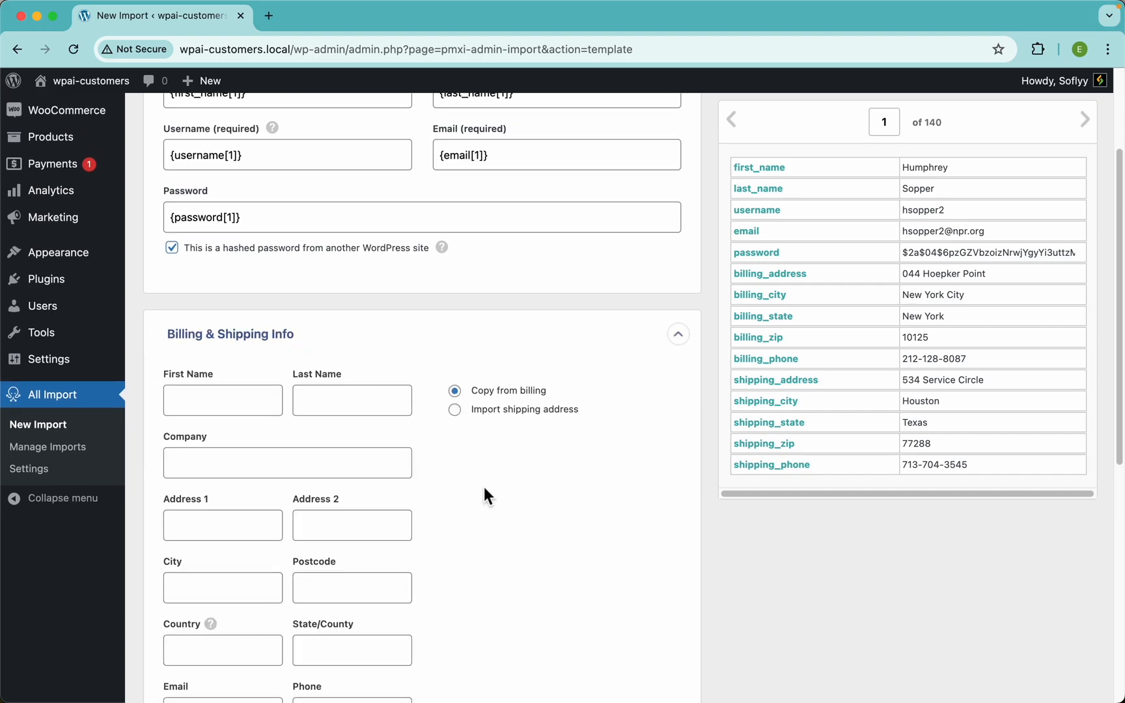
scroll(487, 496, "down", 6)
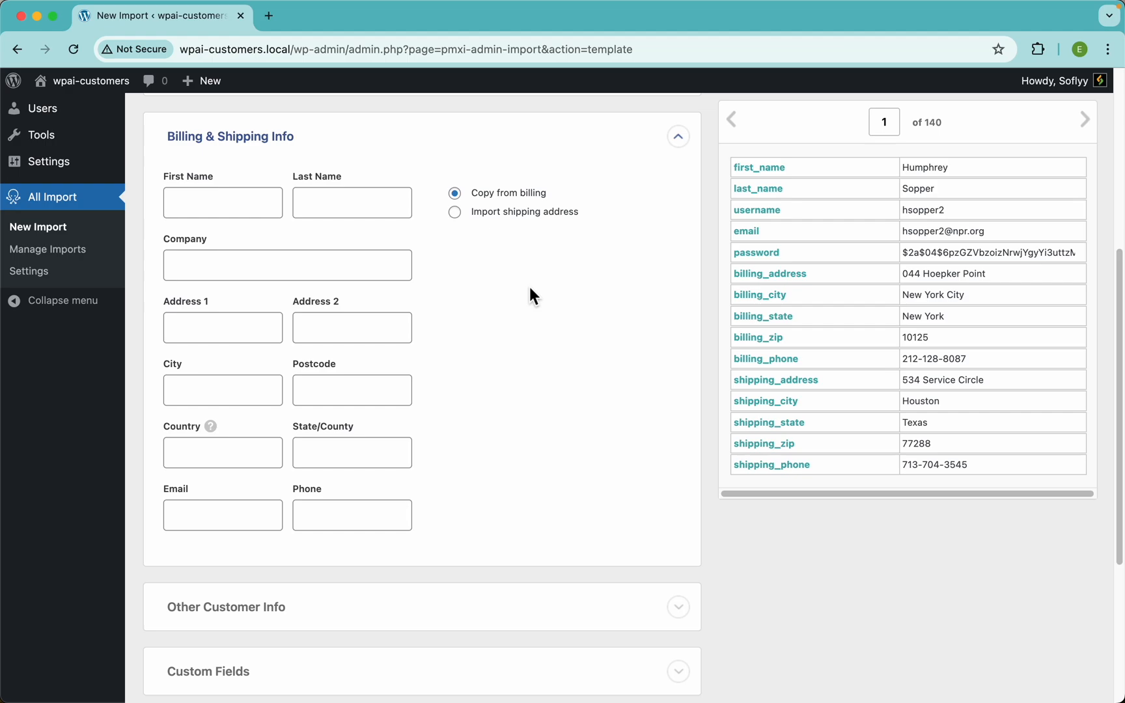
left_click(455, 212)
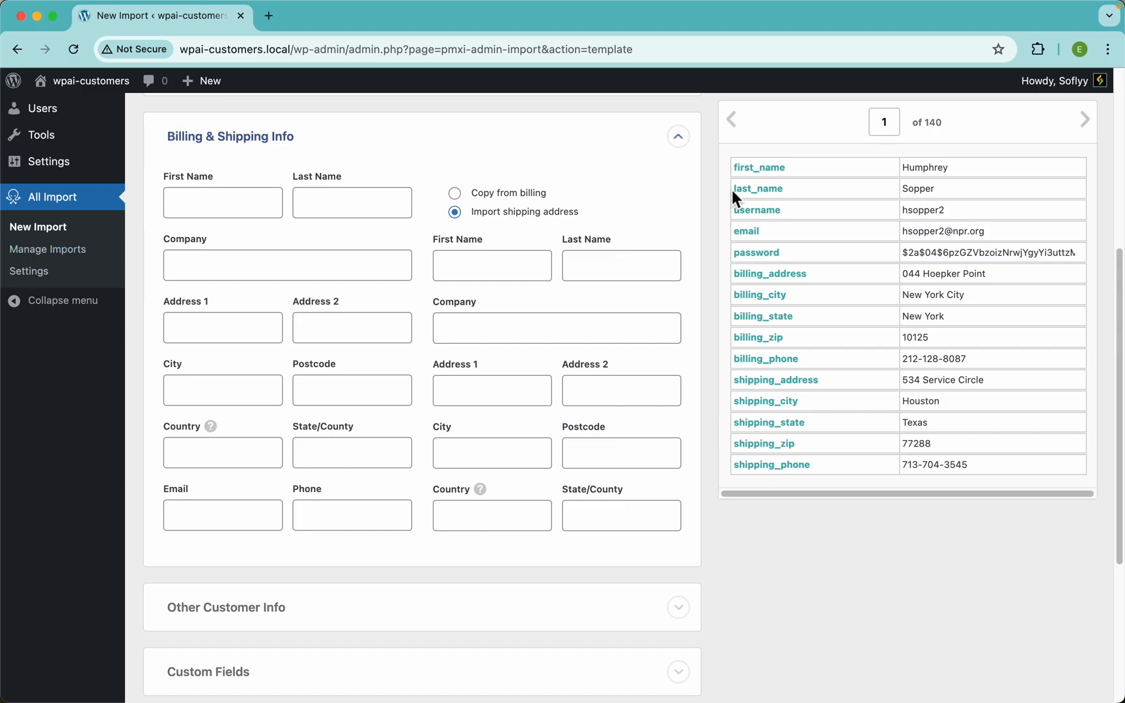
Map first_name, last_name, billing_address, billing_city and billing_zip to the billing First Name, Last Name, Address 1, City and Postcode fields.
left_click_drag(758, 176, 234, 203)
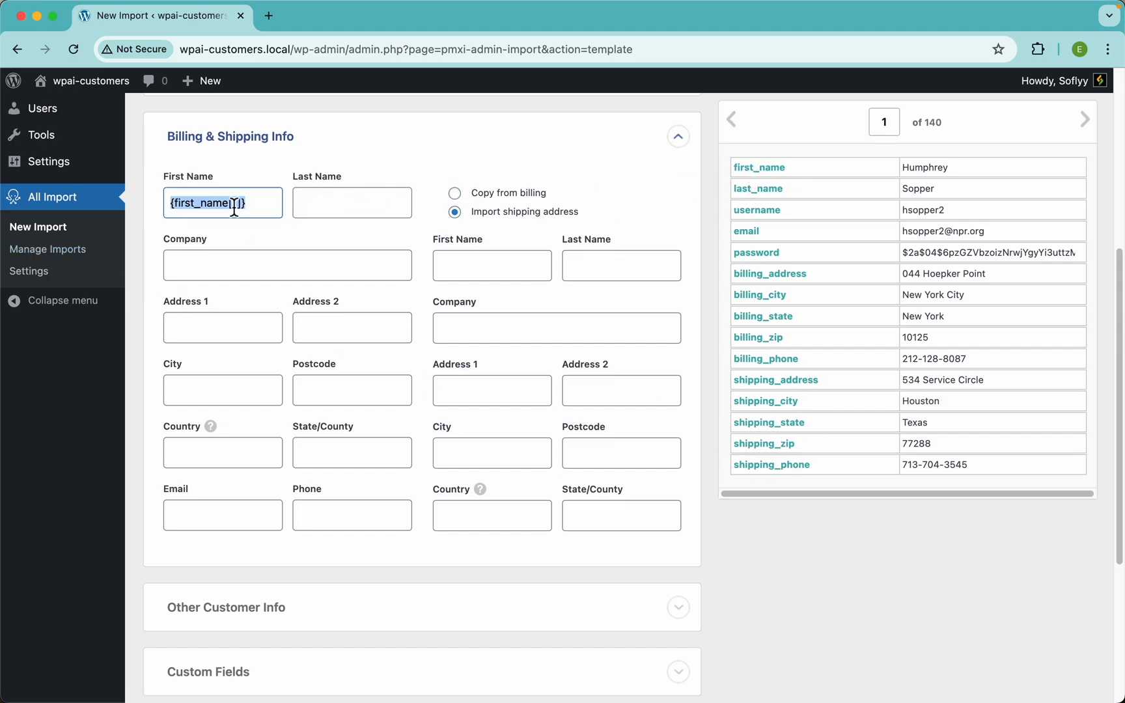
left_click_drag(762, 190, 311, 205)
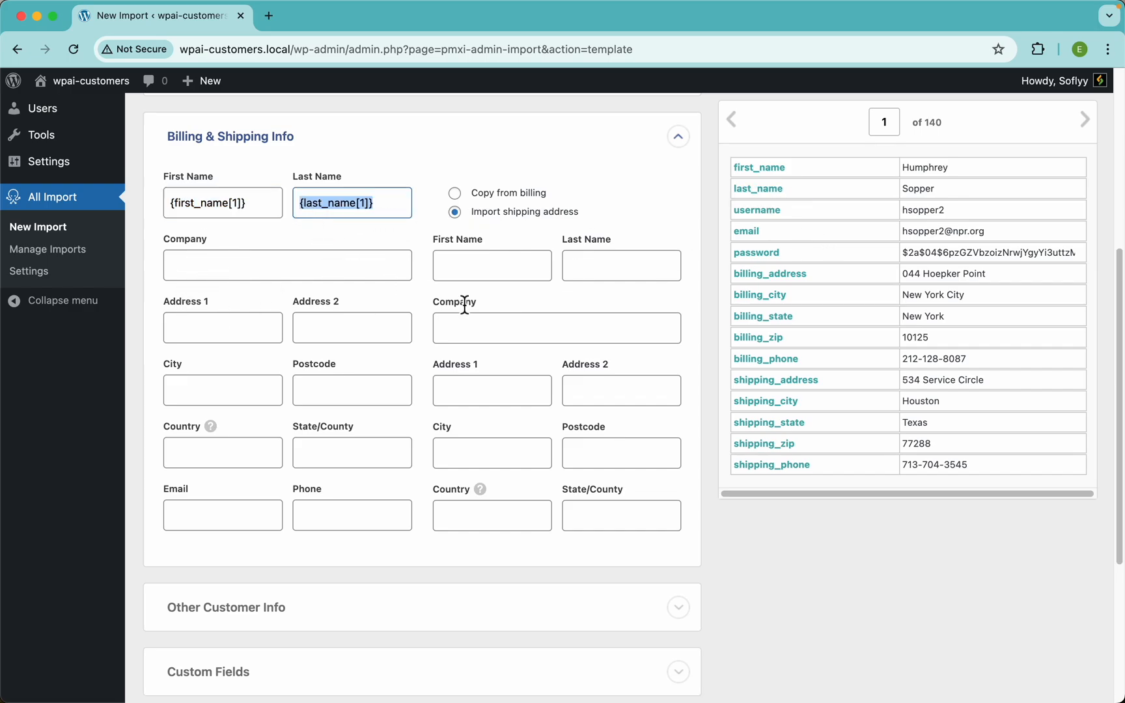
left_click_drag(781, 286, 199, 323)
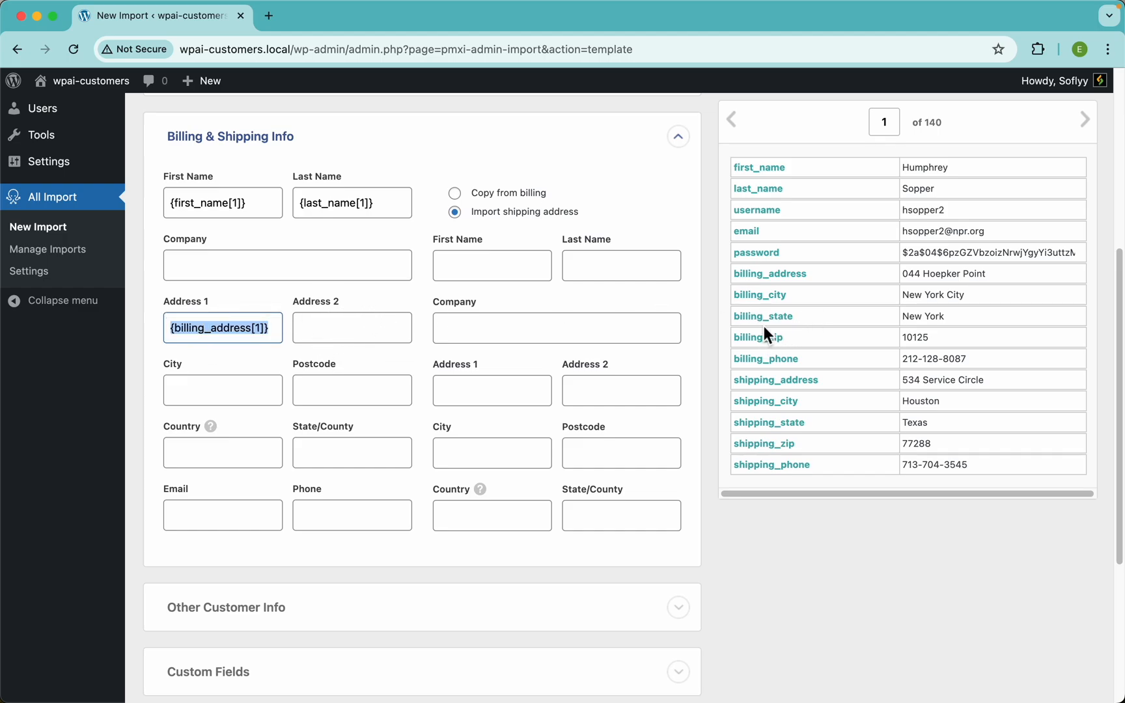
left_click_drag(767, 297, 251, 390)
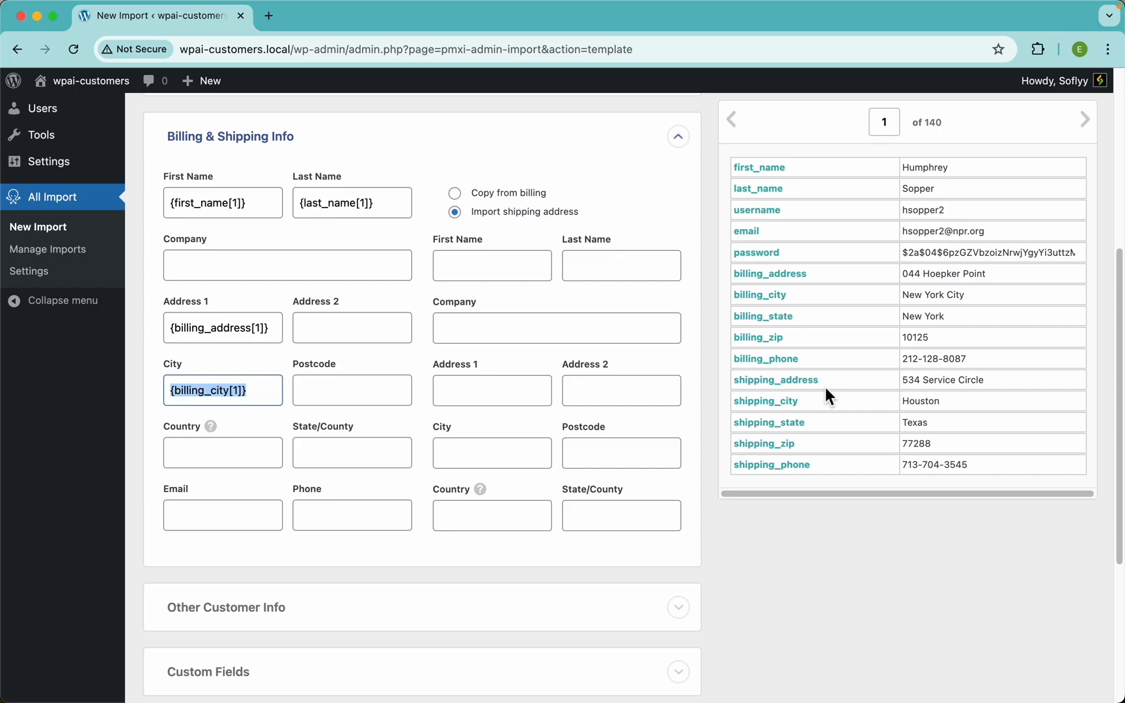
left_click_drag(751, 343, 324, 392)
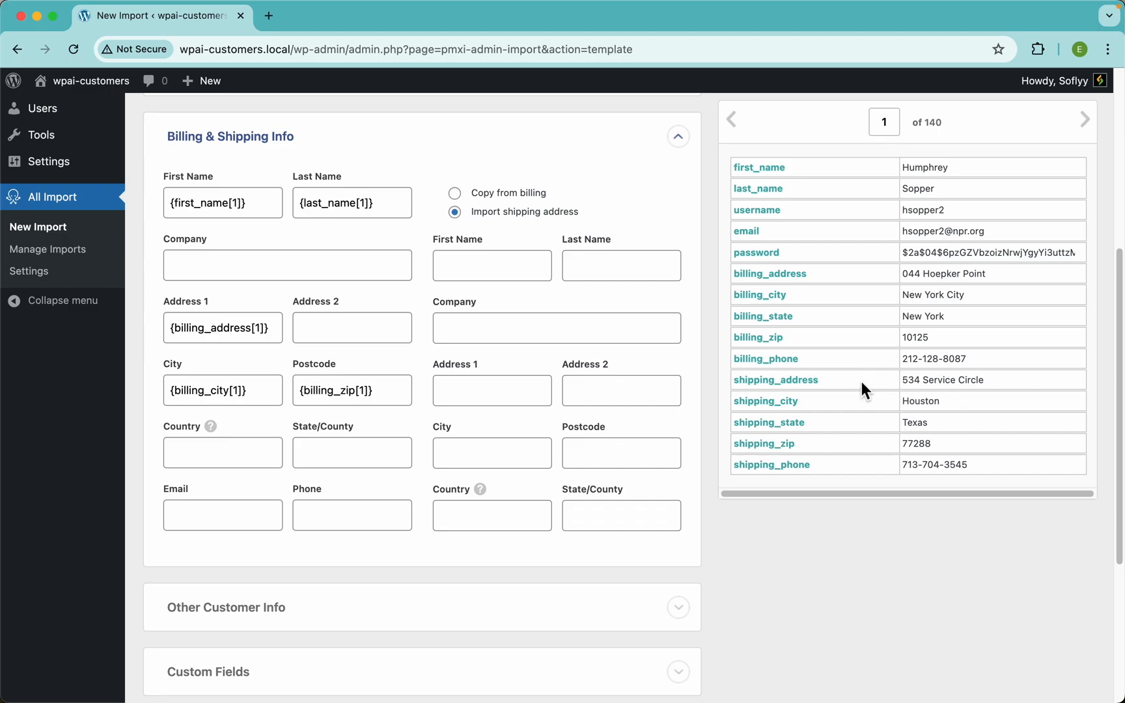
Set the billing country to the two-letter code US, checking the accepted country format in the field's help.
left_click(224, 459)
type("United States")
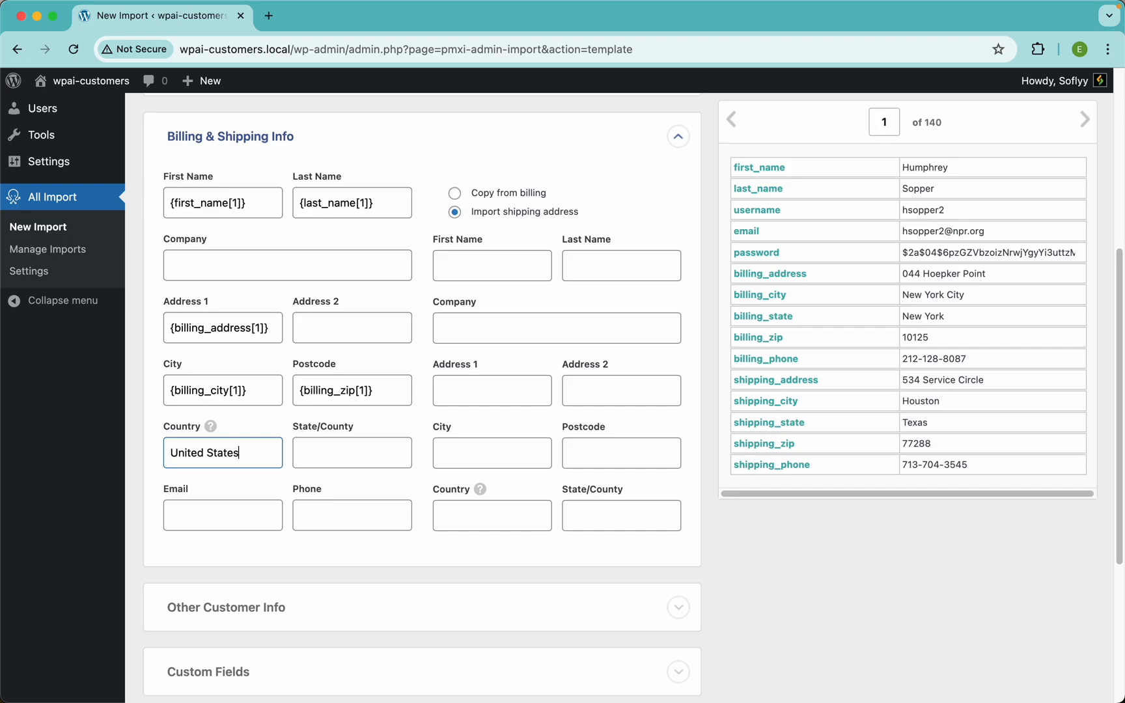
mouse_move(216, 430)
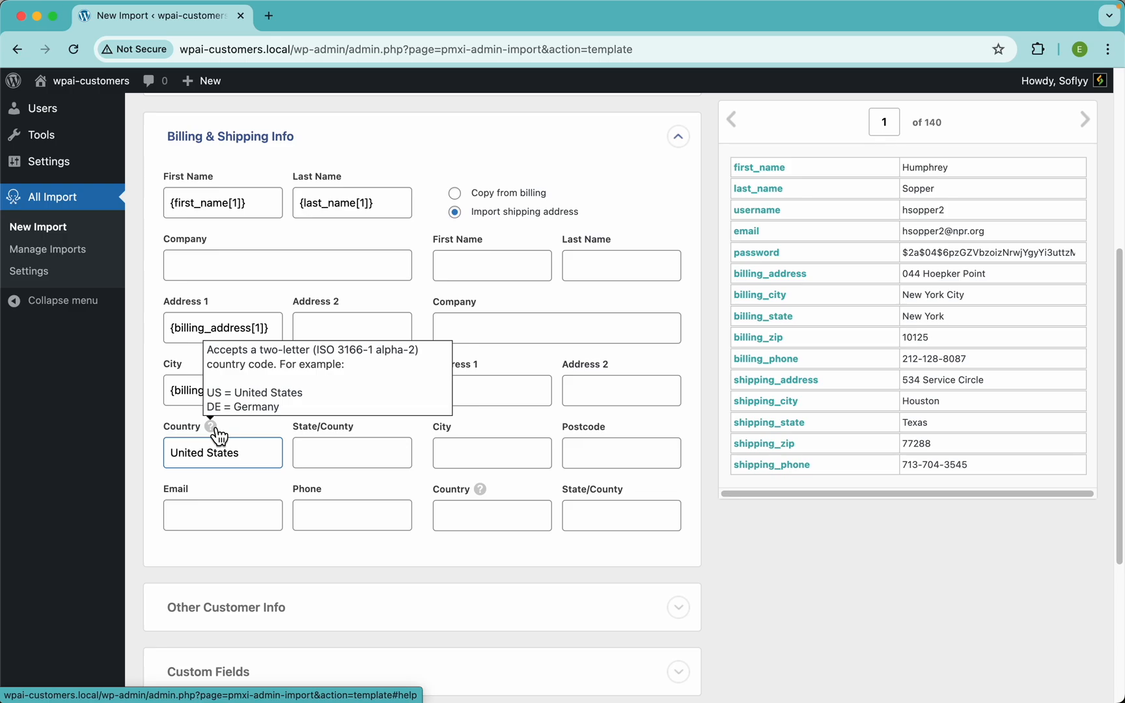
triple_click(224, 451)
type("US")
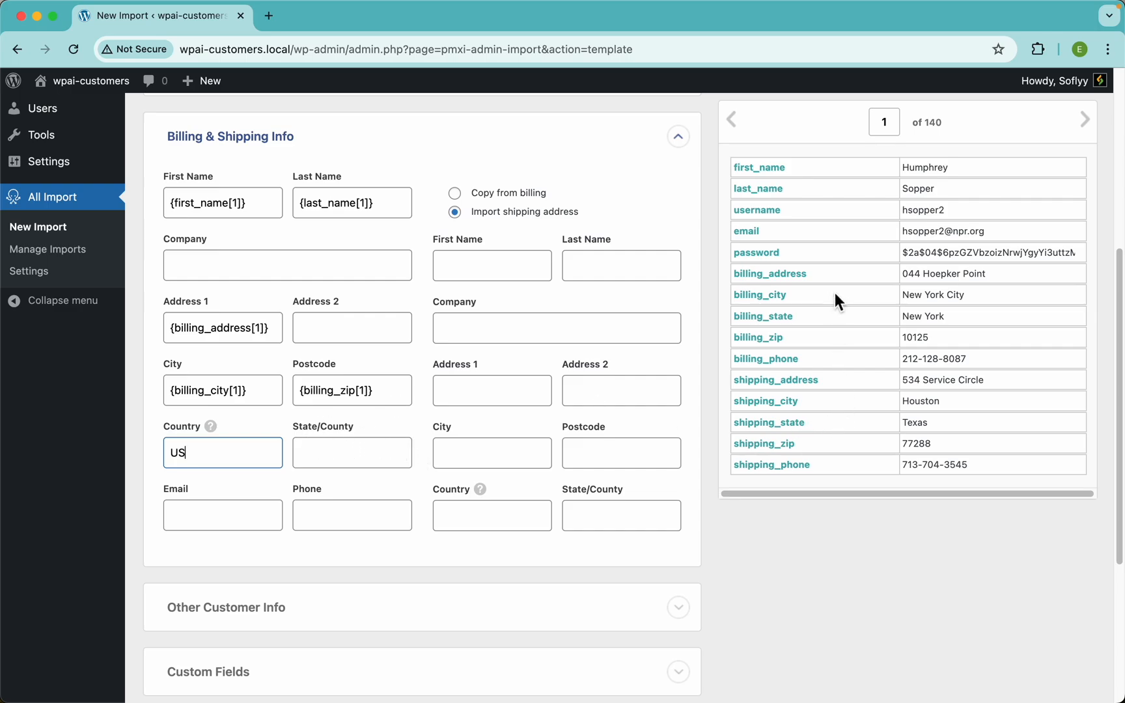
Map billing_state, email and billing_phone to the billing State/County, Email and Phone fields.
left_click_drag(772, 319, 390, 448)
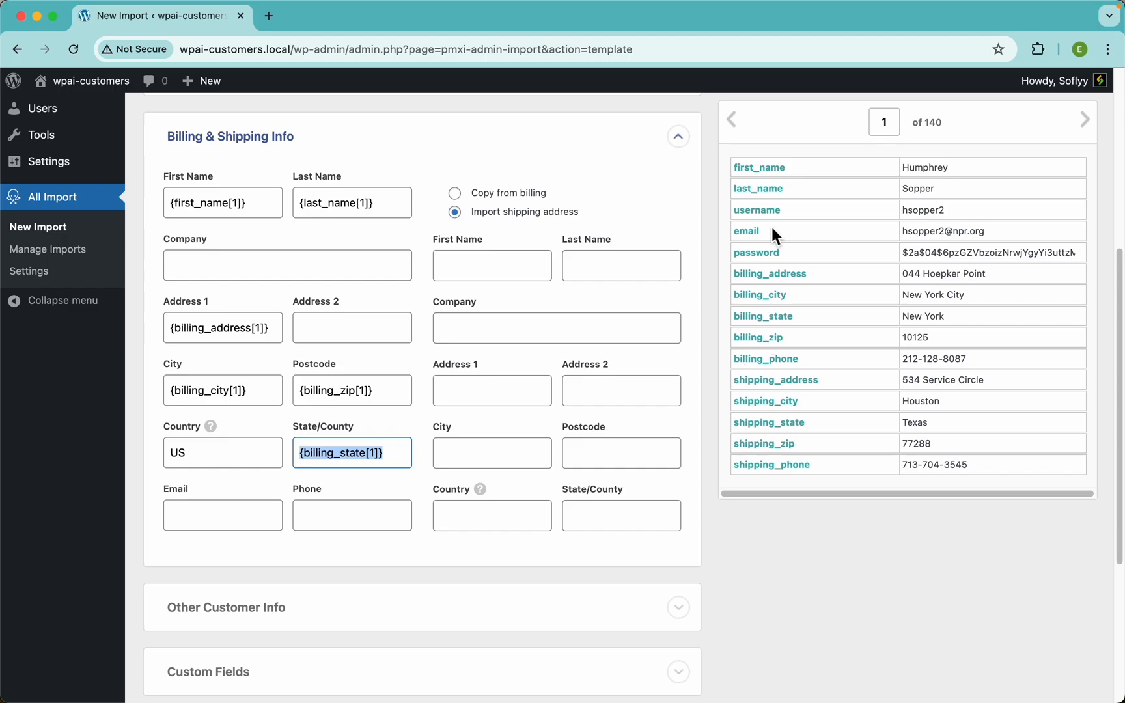
left_click_drag(750, 240, 221, 514)
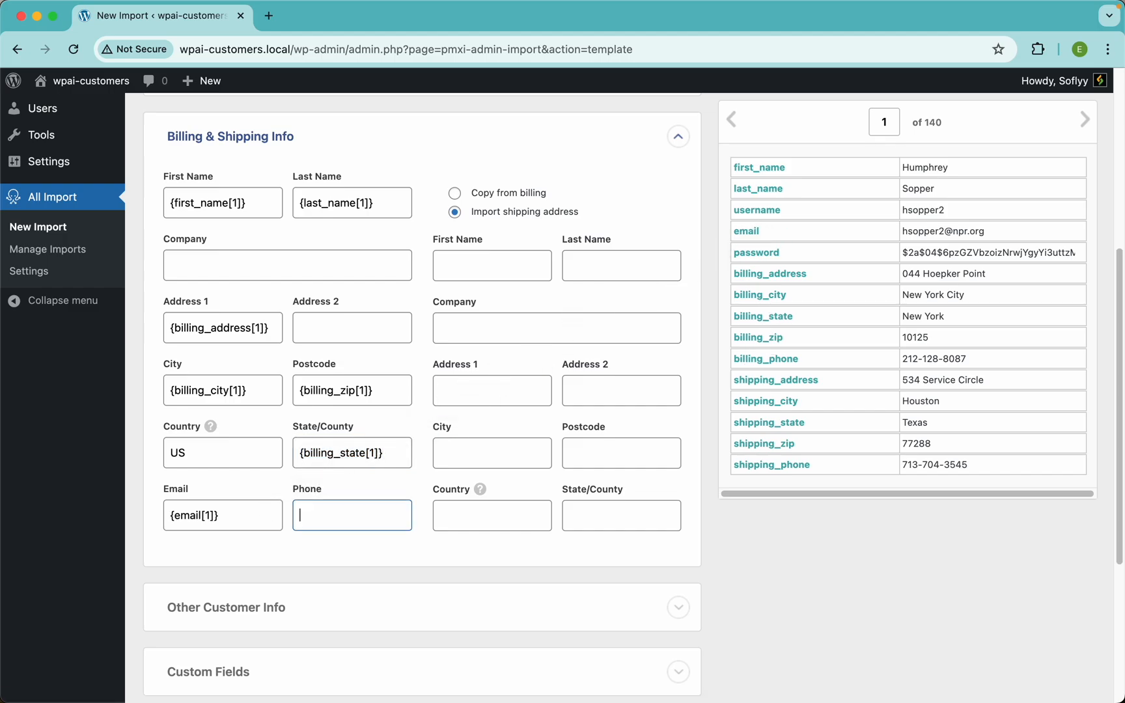
left_click_drag(773, 371, 375, 514)
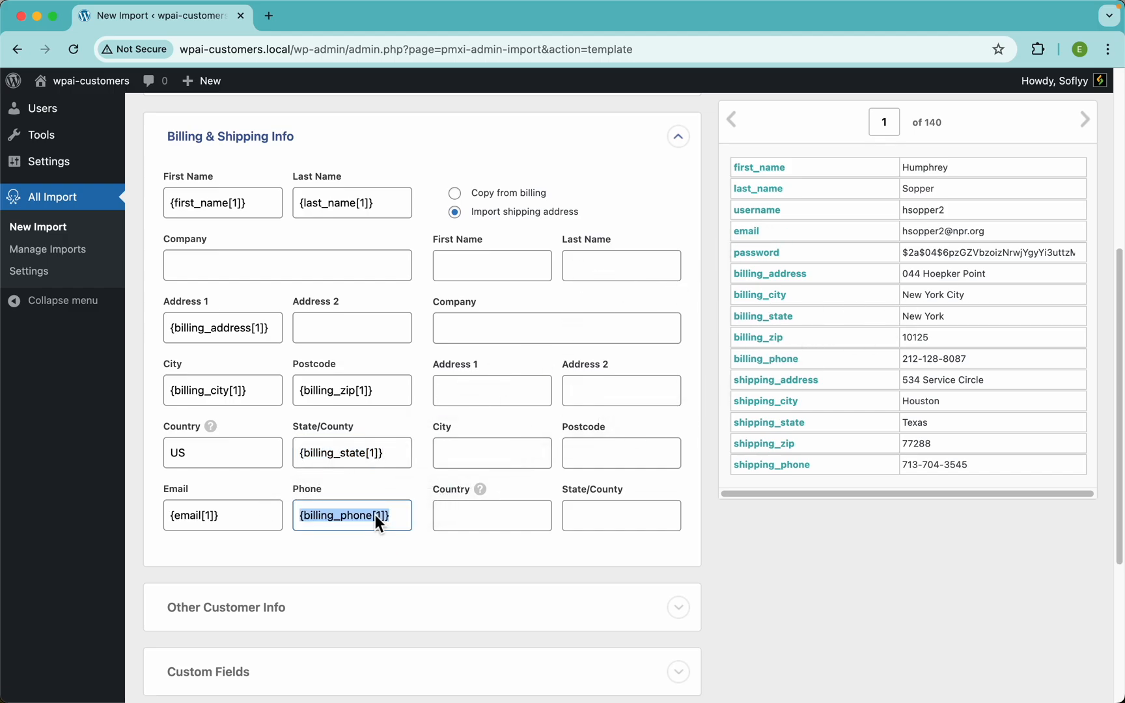
Map first_name and last_name to the shipping First Name and Last Name fields.
left_click(478, 268)
left_click_drag(770, 179, 471, 267)
left_click_drag(772, 191, 585, 263)
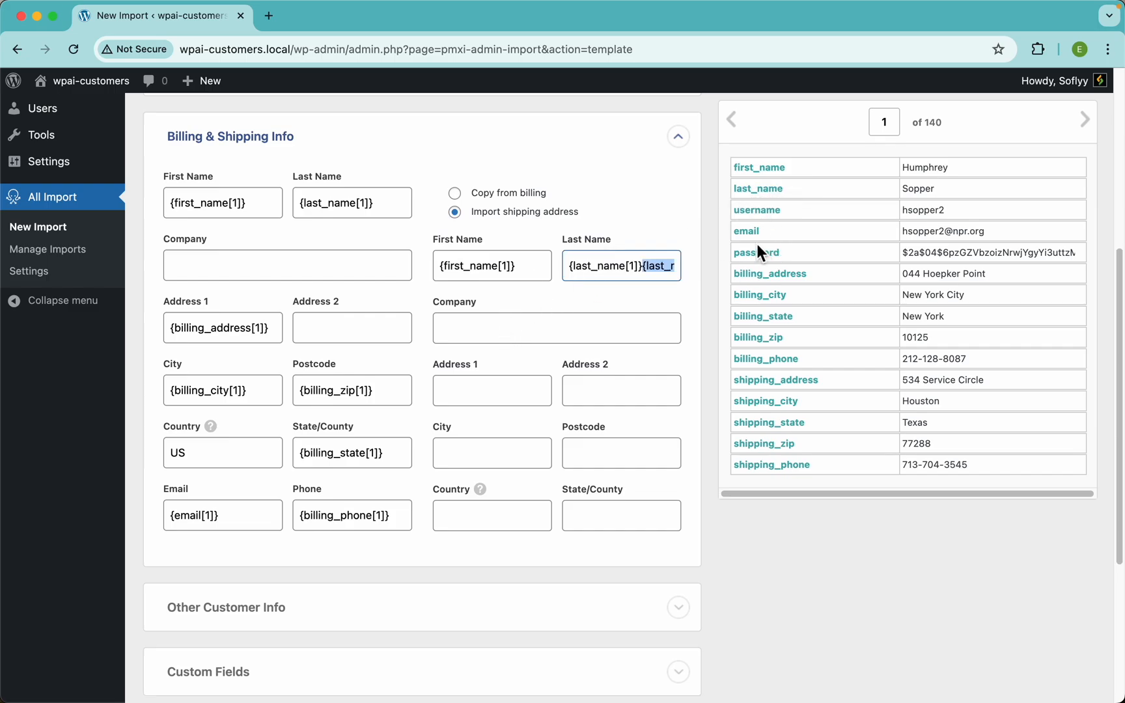
Map shipping_address, shipping_city, shipping_zip and shipping_state to the shipping Address 1, City, Postcode and State/County fields, and set the country to US.
left_click_drag(763, 393, 482, 390)
left_click_drag(781, 412, 512, 457)
left_click_drag(785, 448, 642, 457)
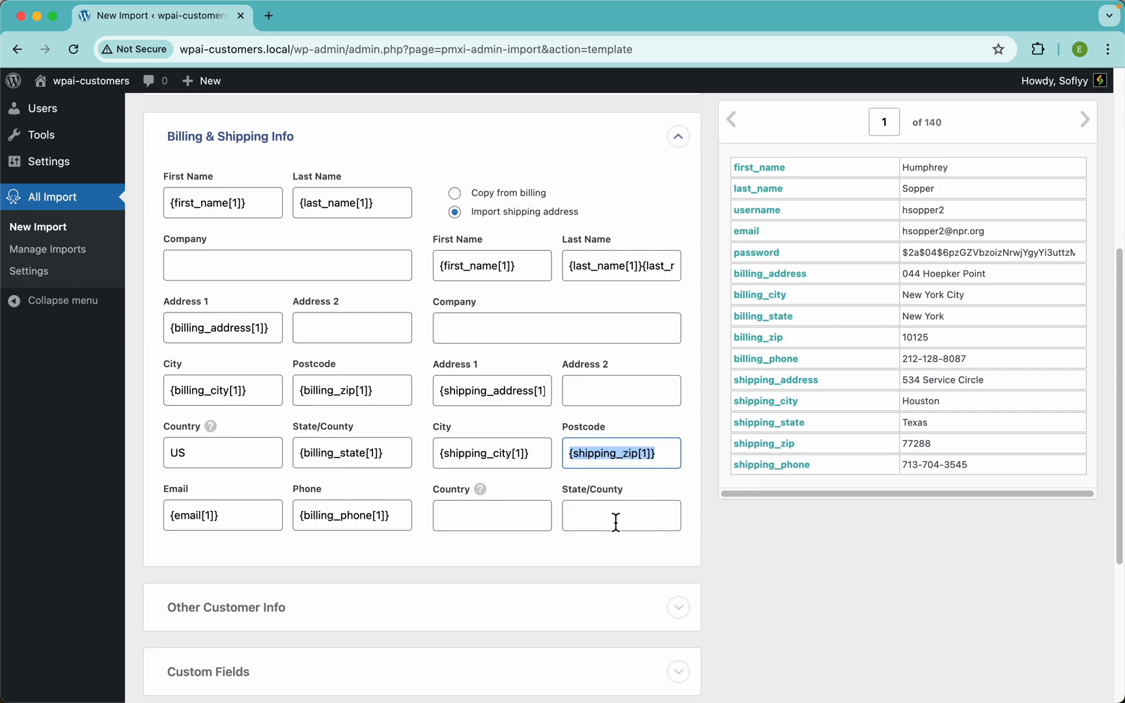
left_click(537, 521)
type("US")
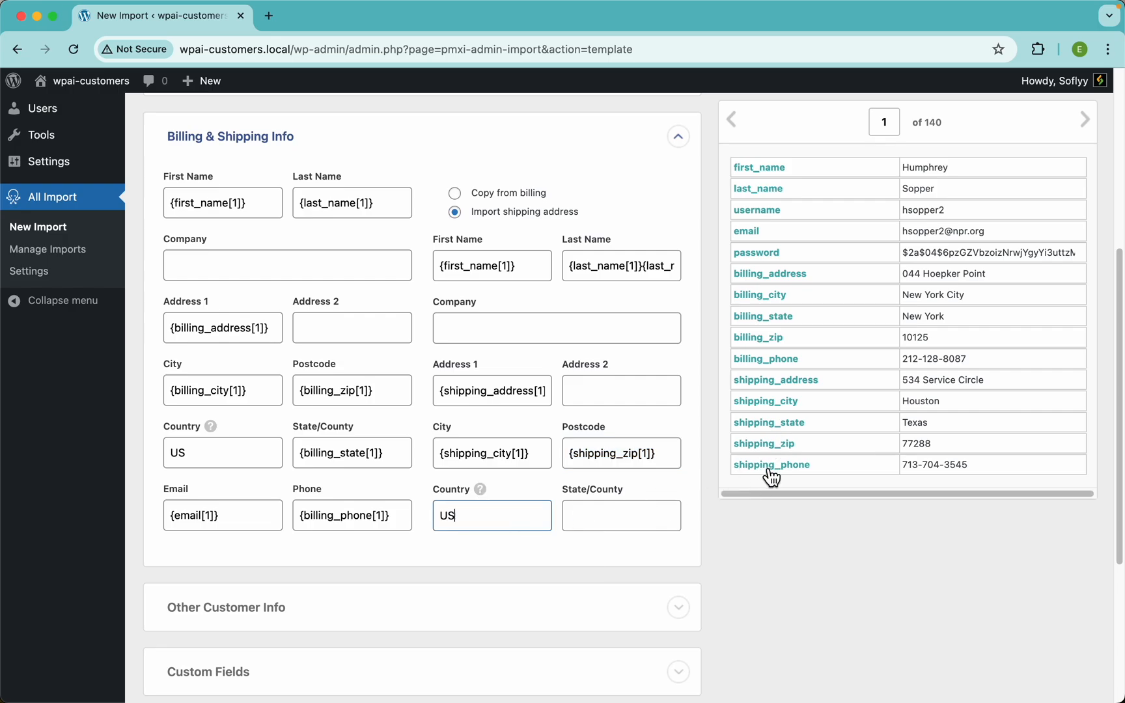
left_click_drag(781, 422, 589, 517)
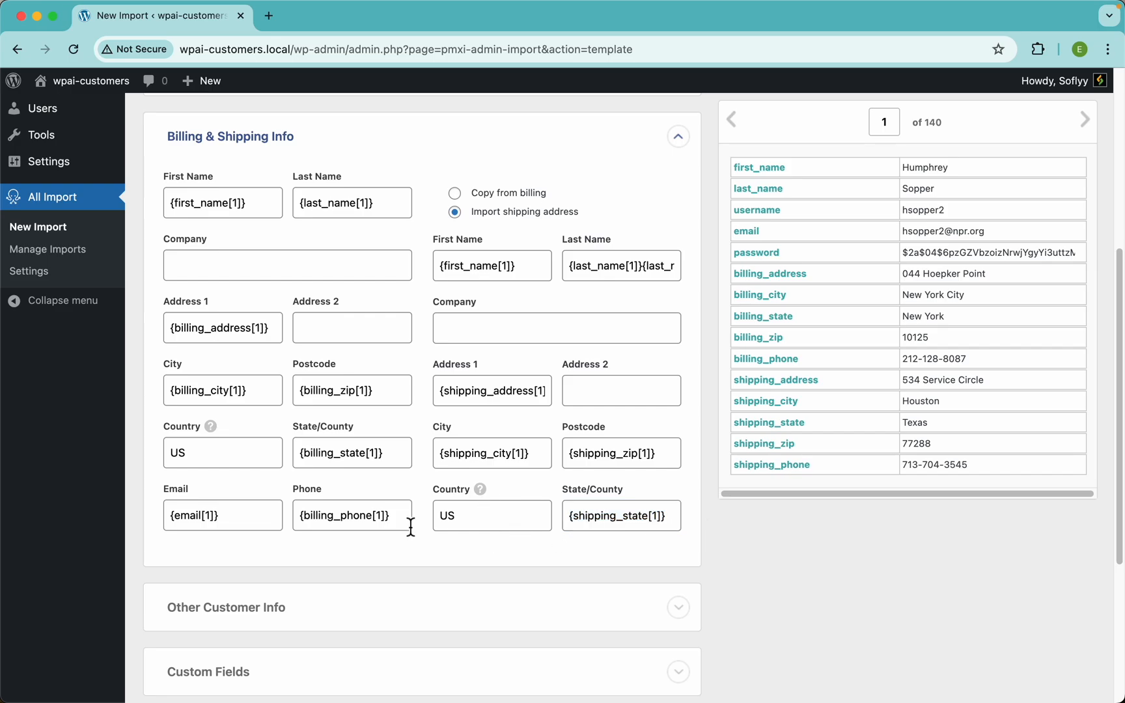
In Other Customer Info, start the Description with "Hi, my name is {first_name[1]}, and I'm from {billing_city[1]}", using the file's elements.
scroll(409, 529, "down", 5)
left_click(254, 389)
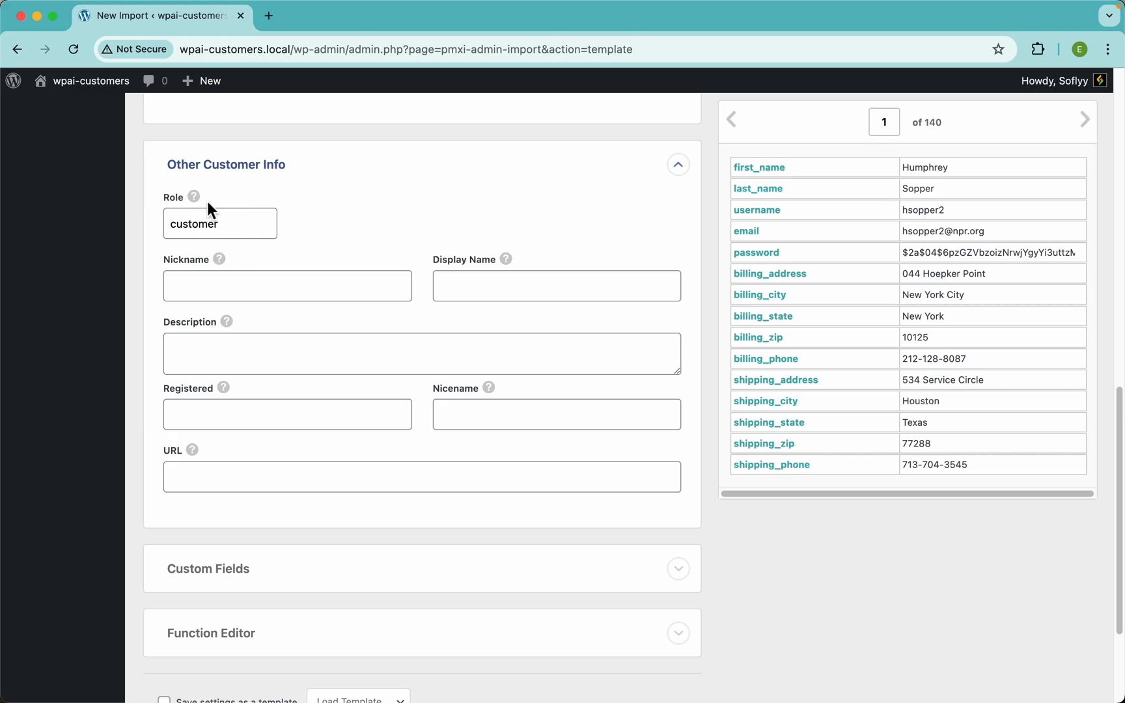
mouse_move(201, 203)
left_click(257, 352)
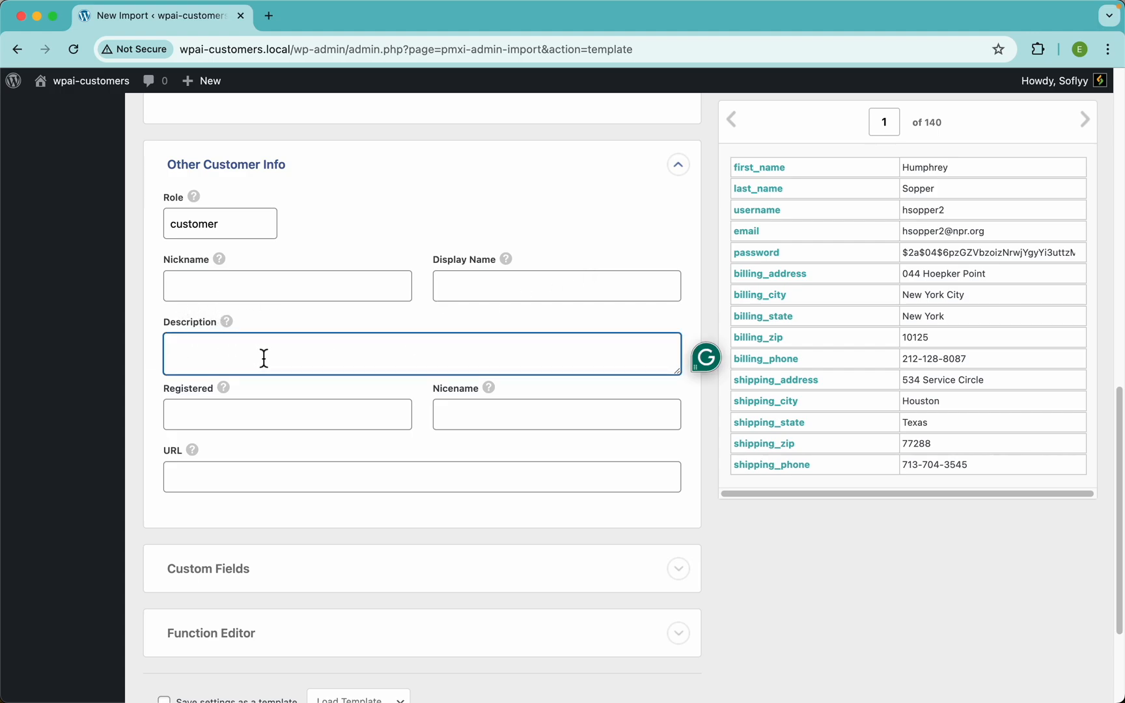
type("Hi")
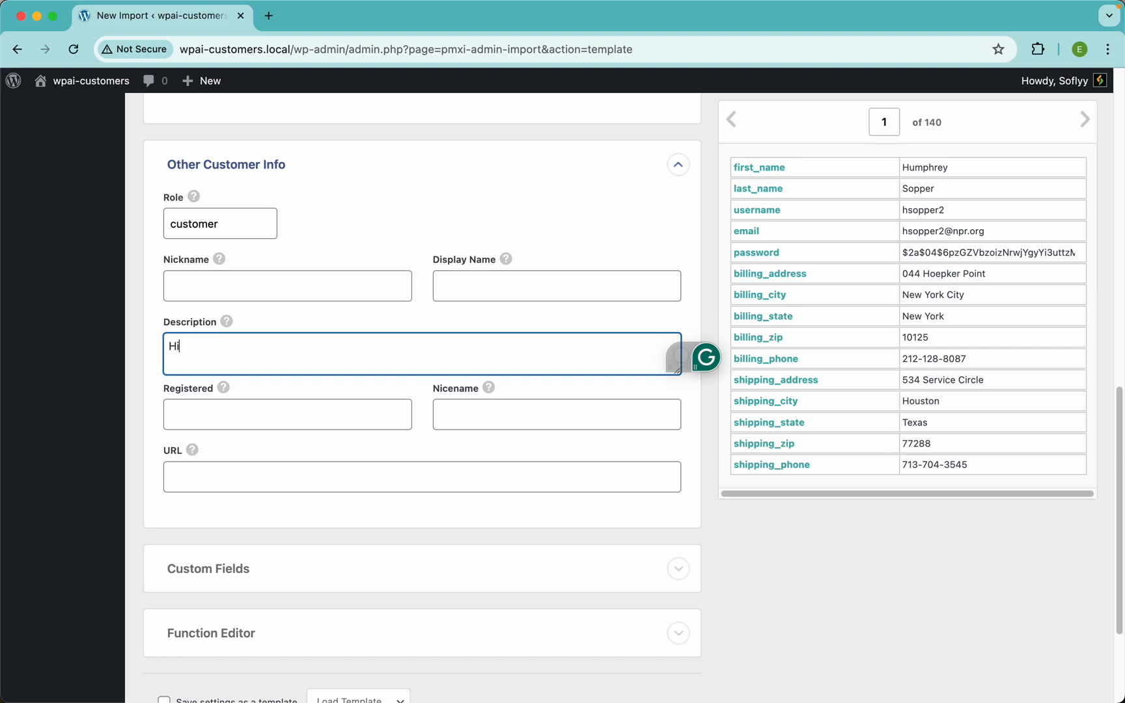
type(", my name is")
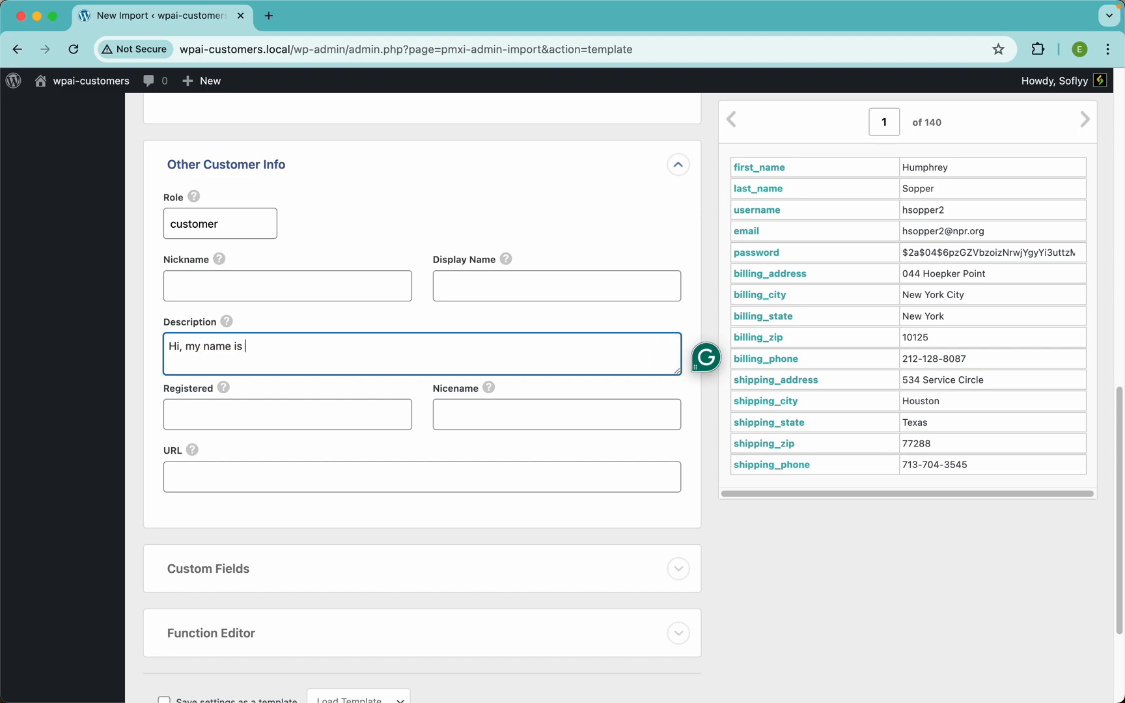
left_click_drag(771, 173, 389, 362)
type(", and I'm from")
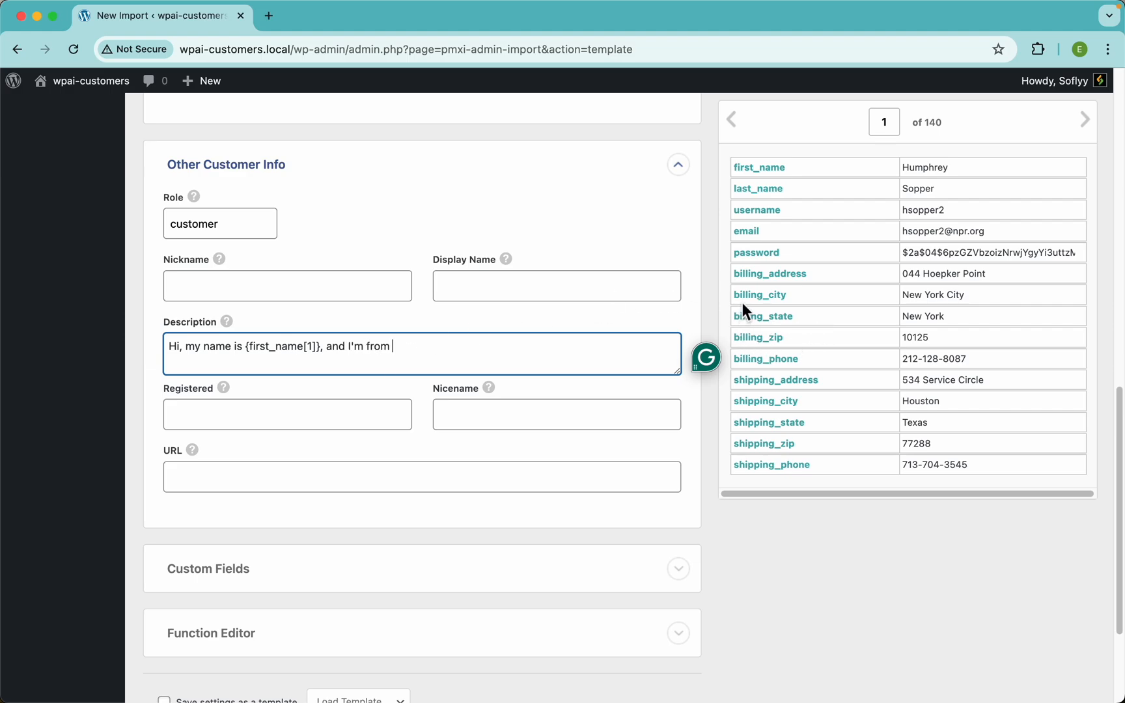
left_click_drag(760, 296, 554, 344)
Extend the Description with ". You can reach me at my email {email[1]}, or my phony {billing_phone[1]}.".
type(". You can reach me at ")
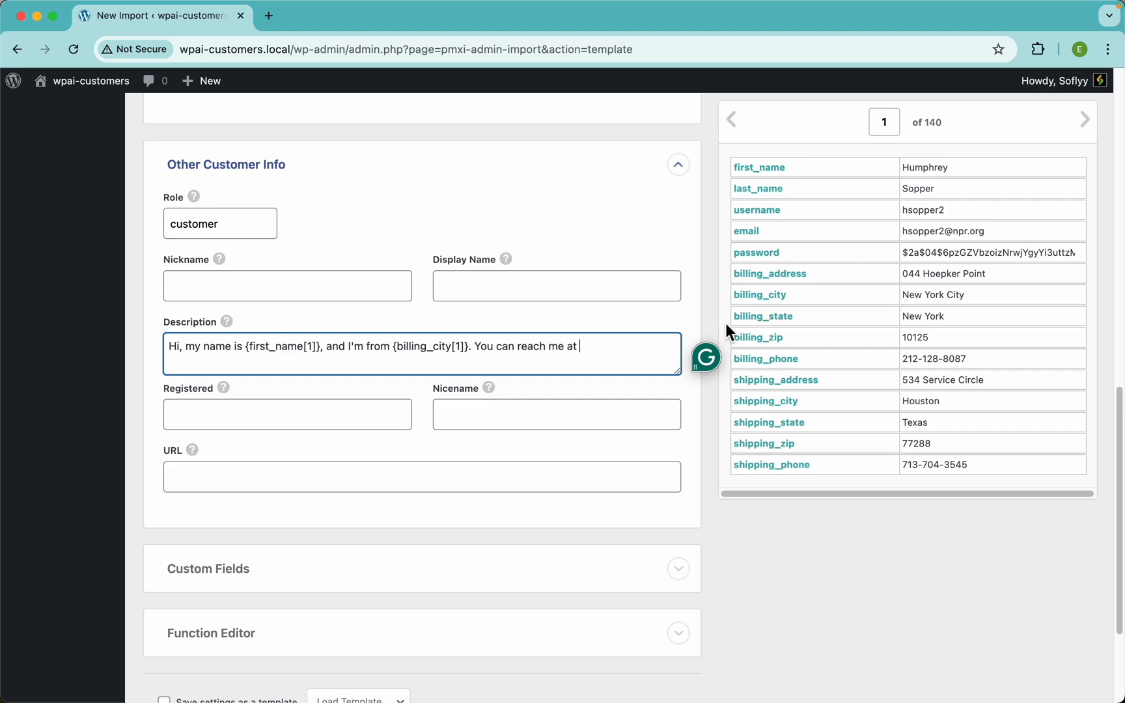
type("my email:")
left_click_drag(763, 237, 662, 344)
left_click(662, 342)
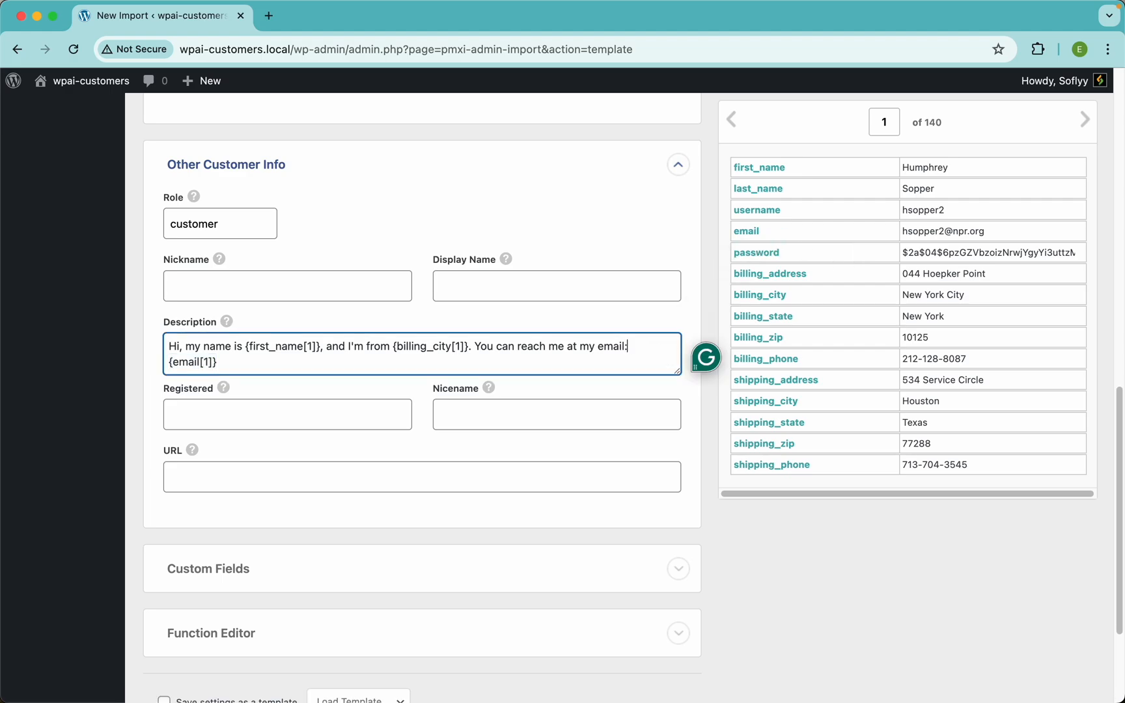
key("BackSpace")
type(", or my phony")
left_click_drag(767, 367, 468, 365)
type(".")
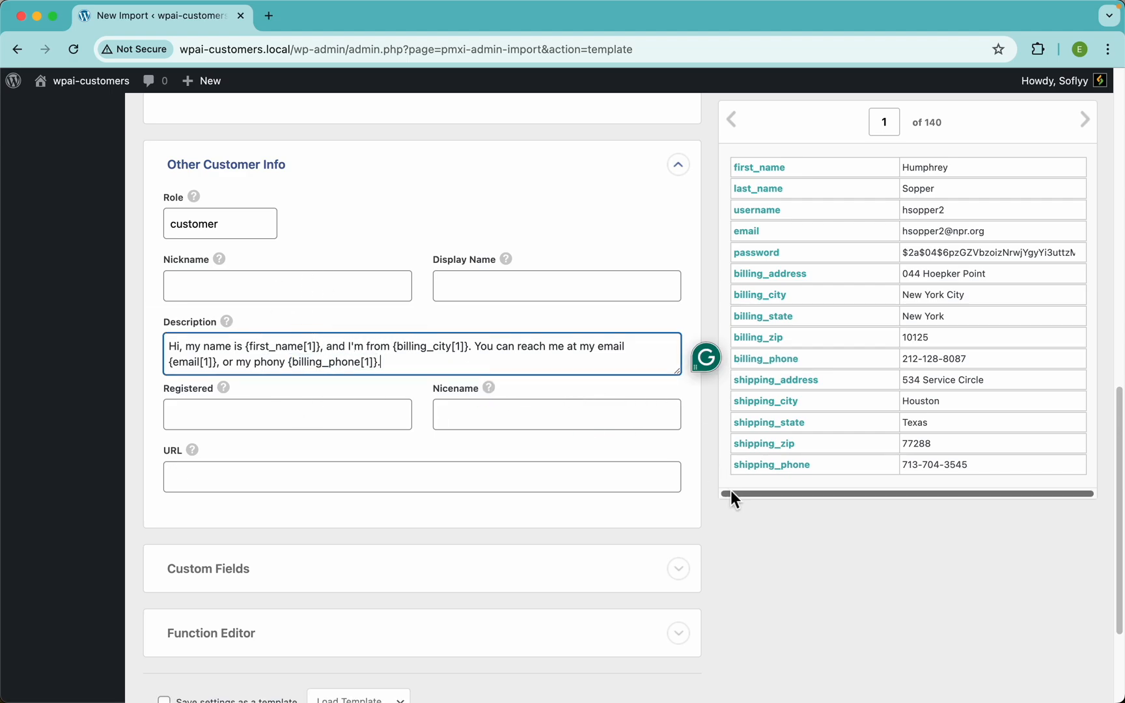
left_click(431, 233)
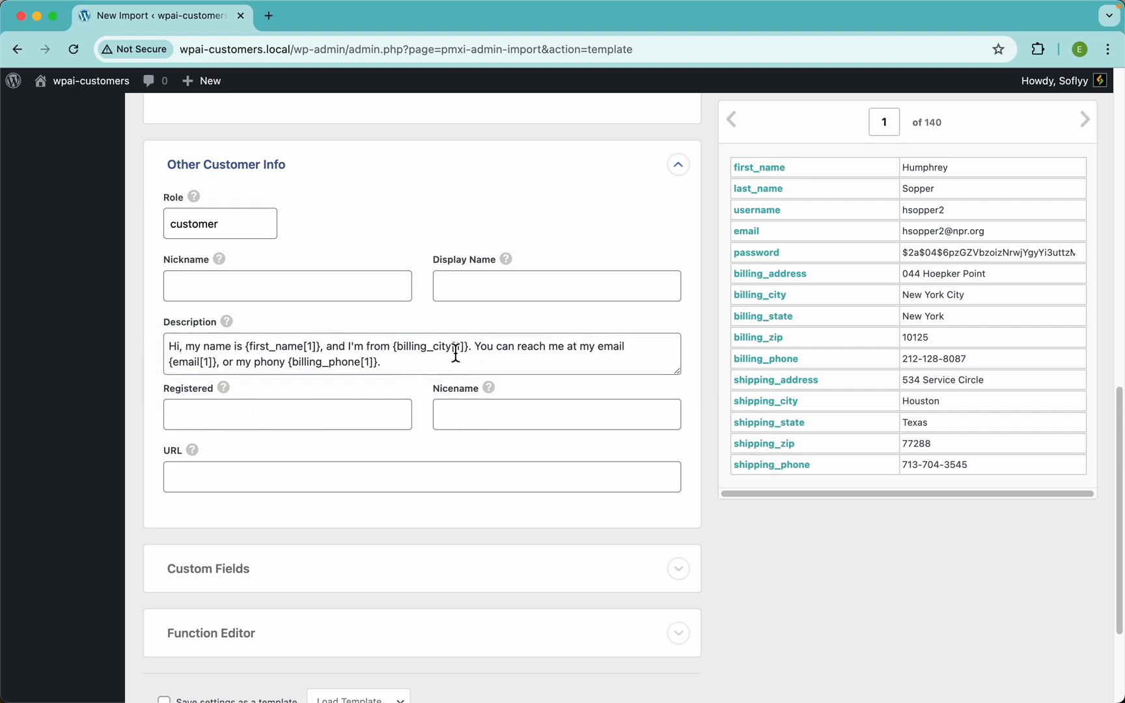
Expand the Function Editor and examine its PHP code area.
left_click(228, 644)
scroll(231, 539, "down", 3)
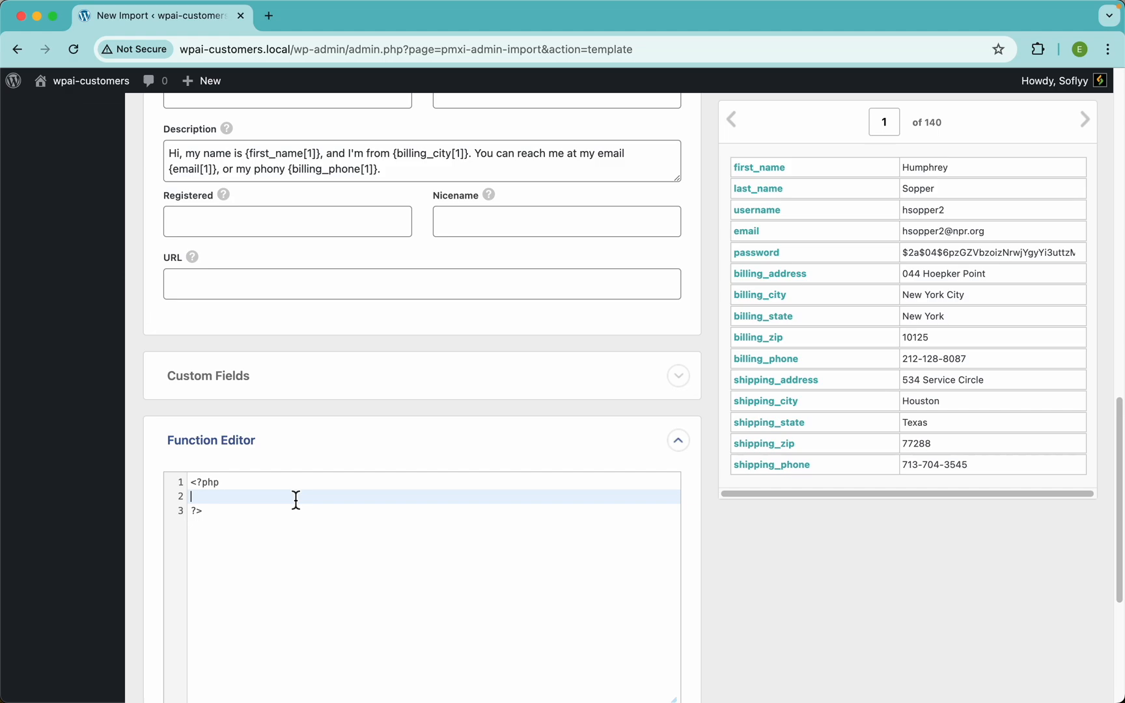
scroll(424, 308, "up", 1)
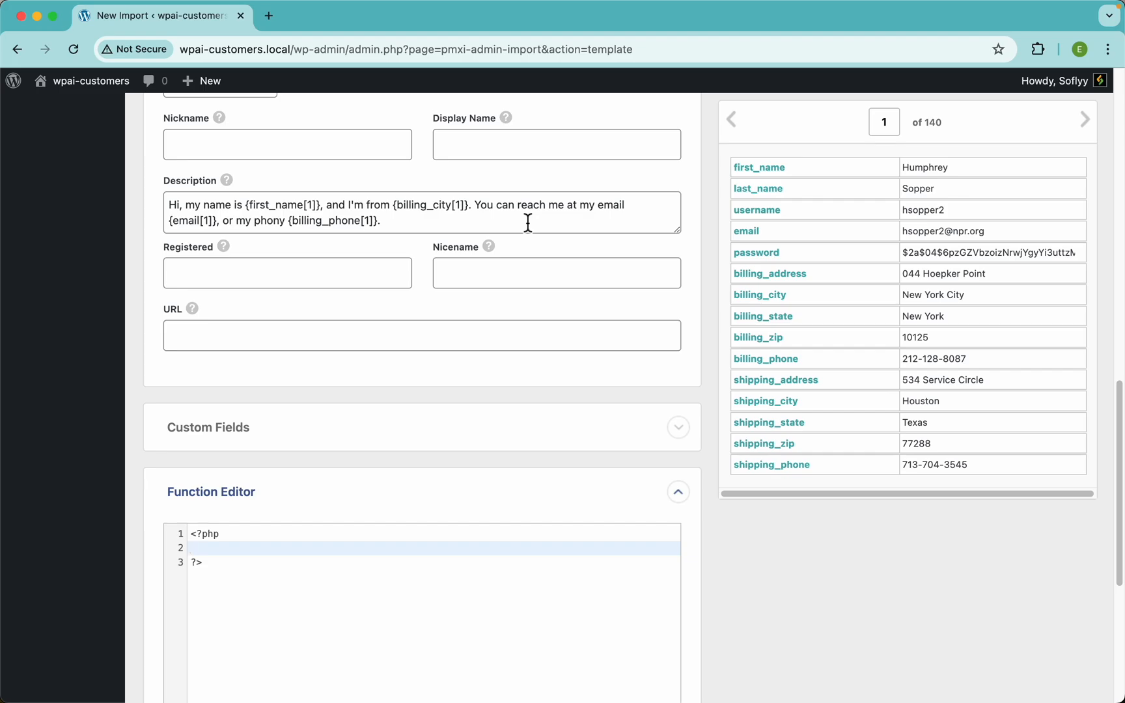
Look over the WP All Import support page's contact form in a separate browser tab and return to the import.
key("super+t")
left_click(402, 392)
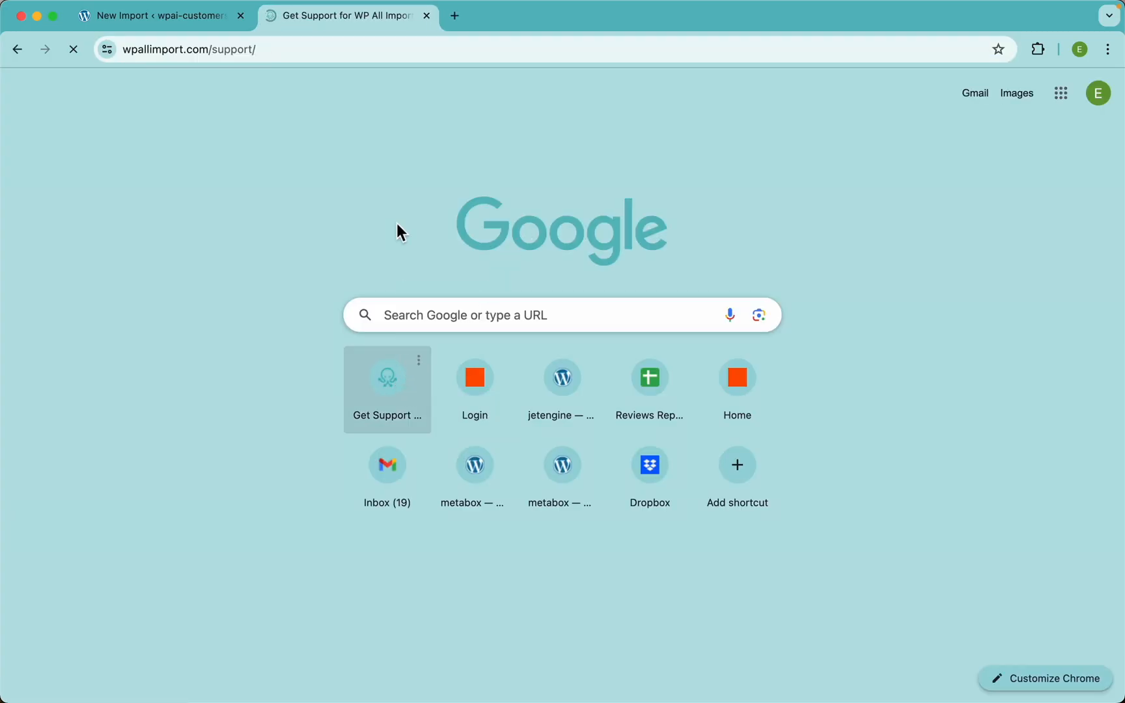
scroll(509, 427, "down", 5)
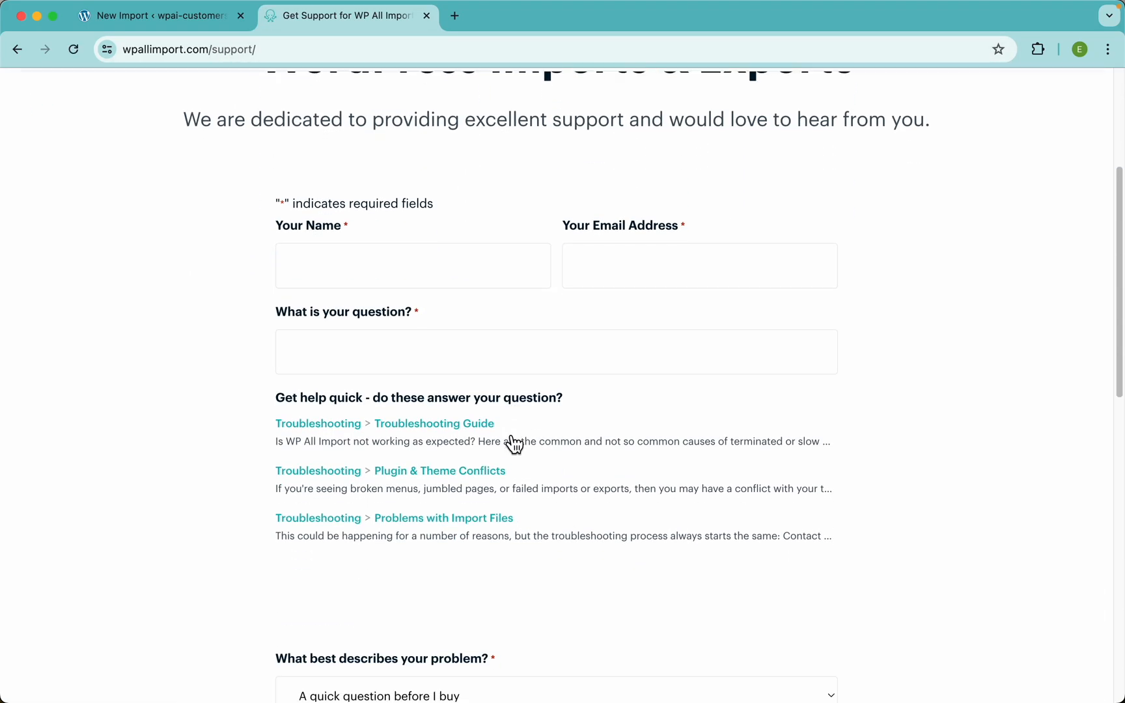
scroll(899, 454, "down", 7)
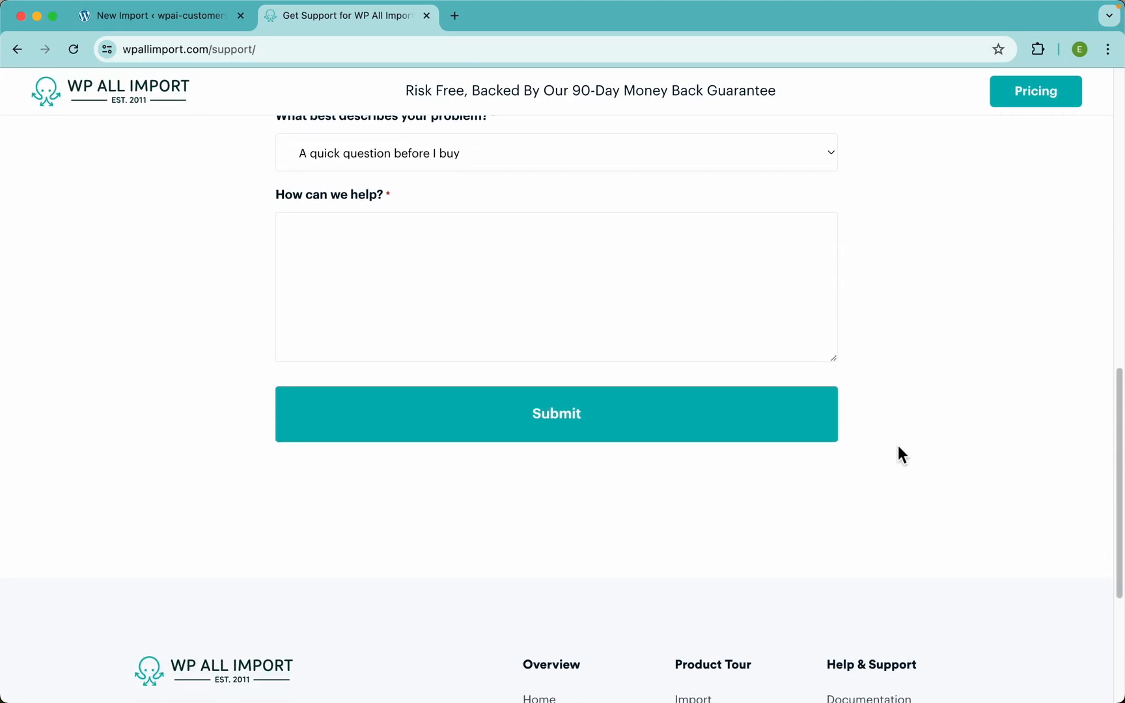
scroll(899, 449, "up", 8)
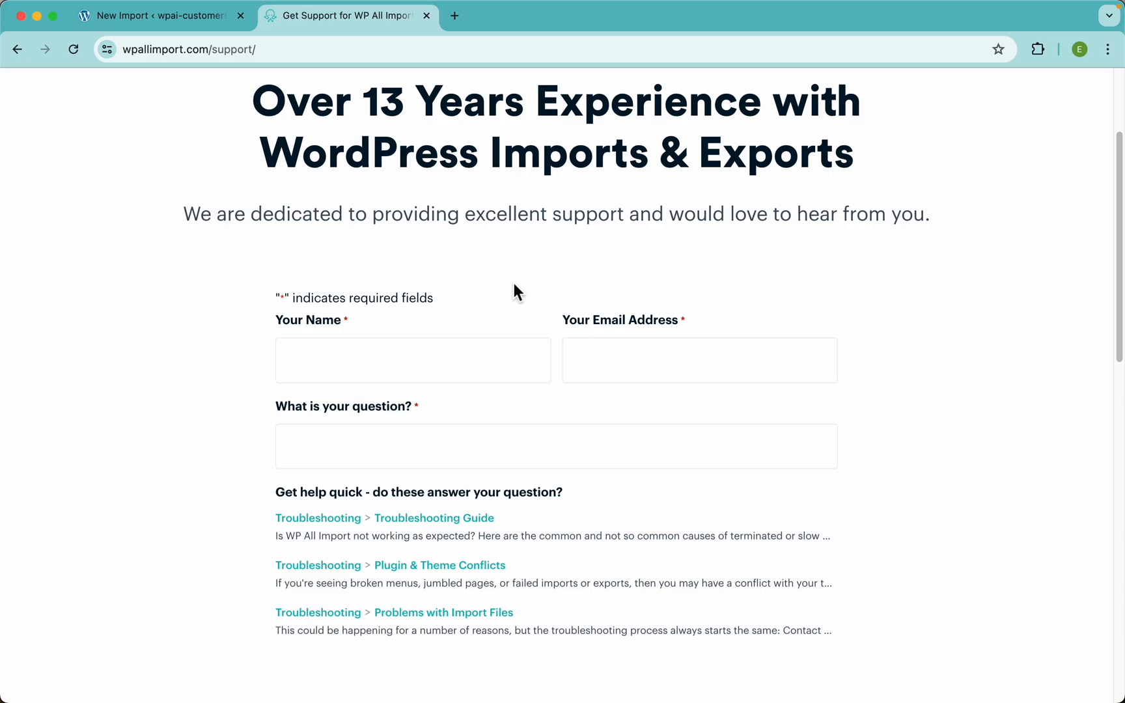
scroll(524, 281, "up", 4)
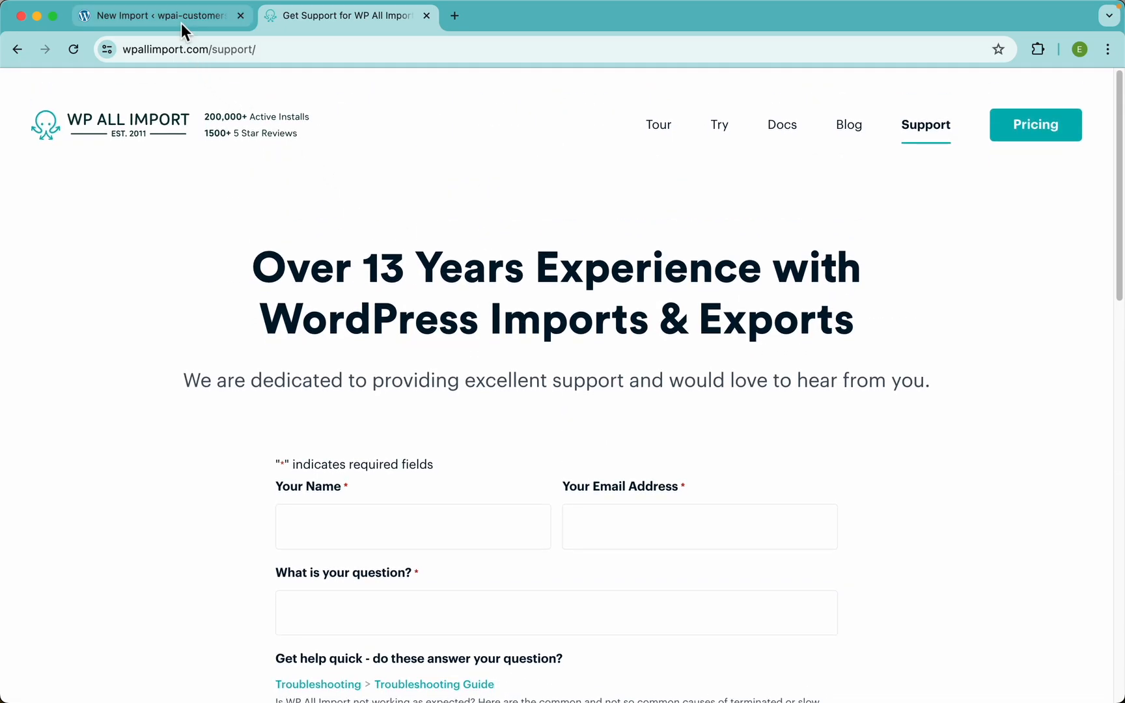
left_click(181, 23)
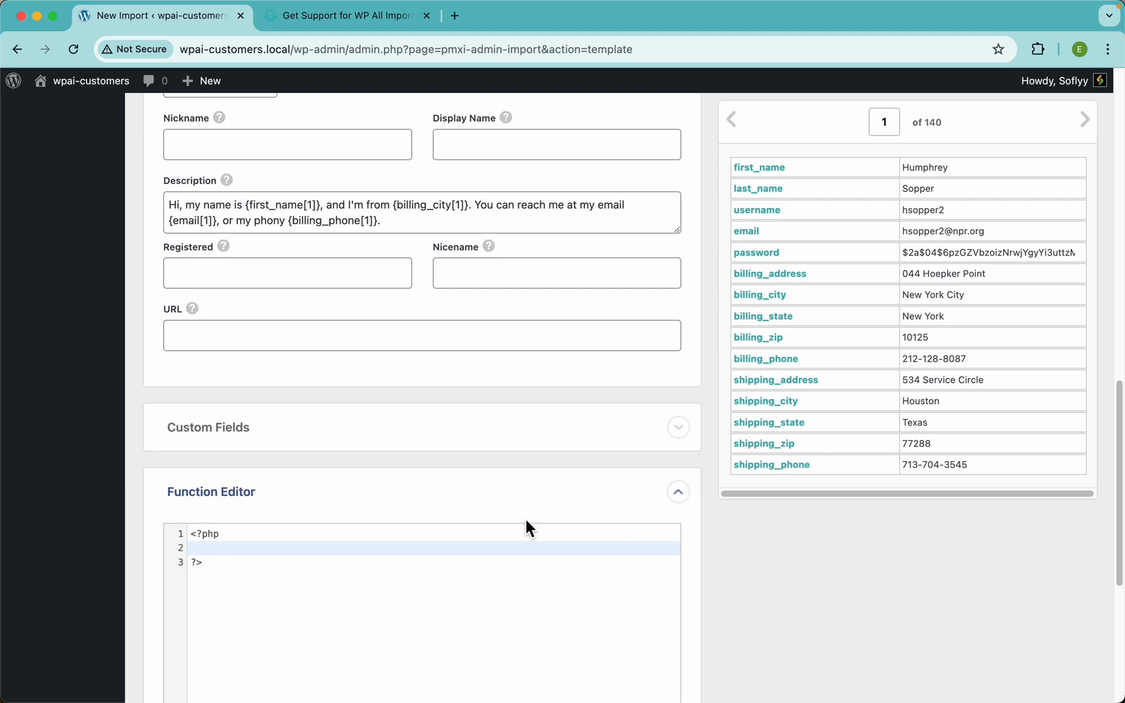
Collapse the Function Editor, examine the Custom Fields section's available field names and value entry, and collapse it again.
left_click(364, 506)
scroll(456, 378, "up", 2)
scroll(480, 341, "up", 2)
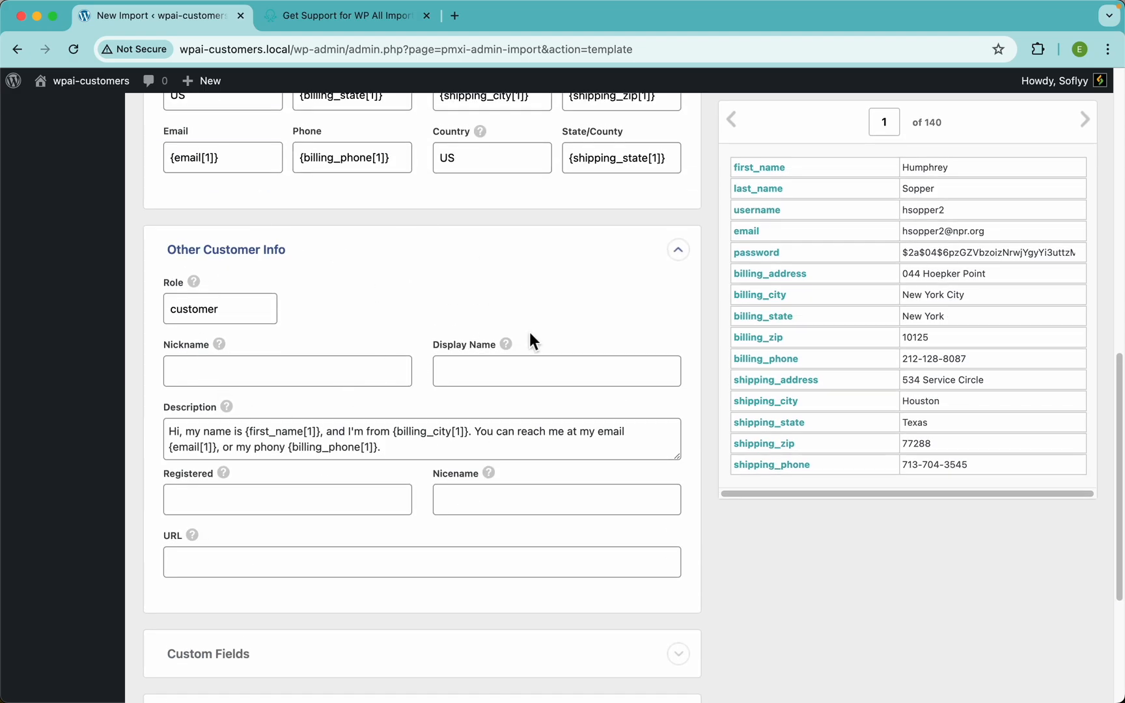
scroll(530, 340, "up", 4)
scroll(530, 340, "down", 5)
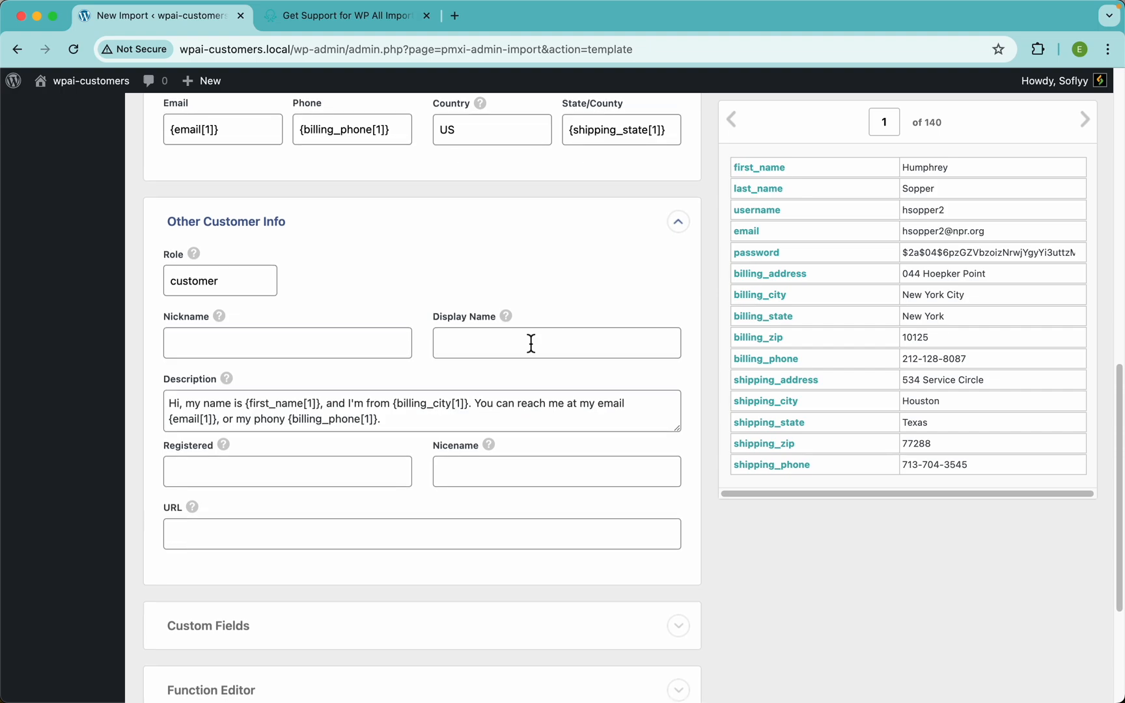
scroll(530, 343, "down", 3)
left_click(276, 484)
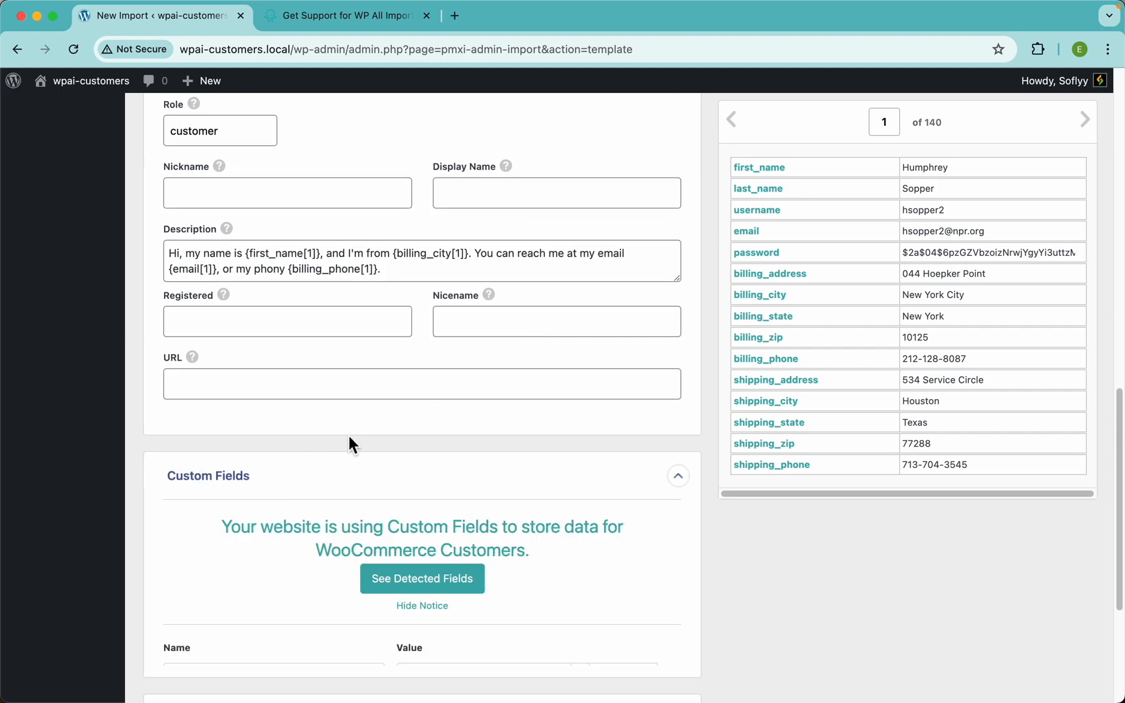
scroll(349, 438, "down", 5)
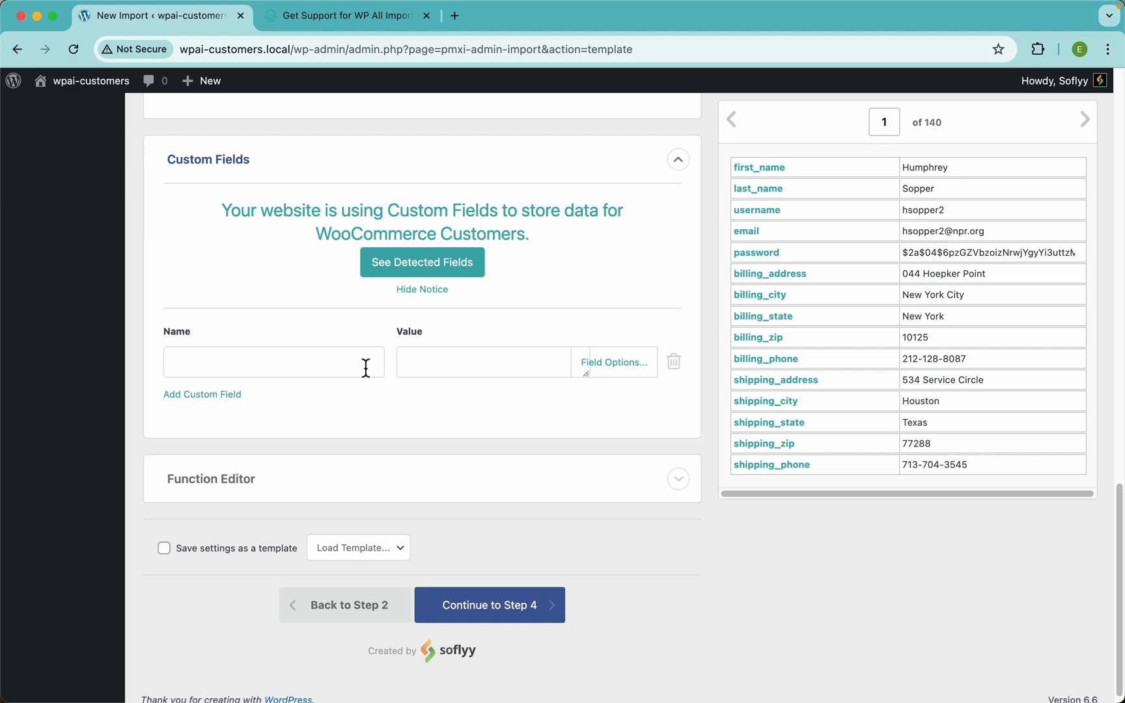
left_click(300, 368)
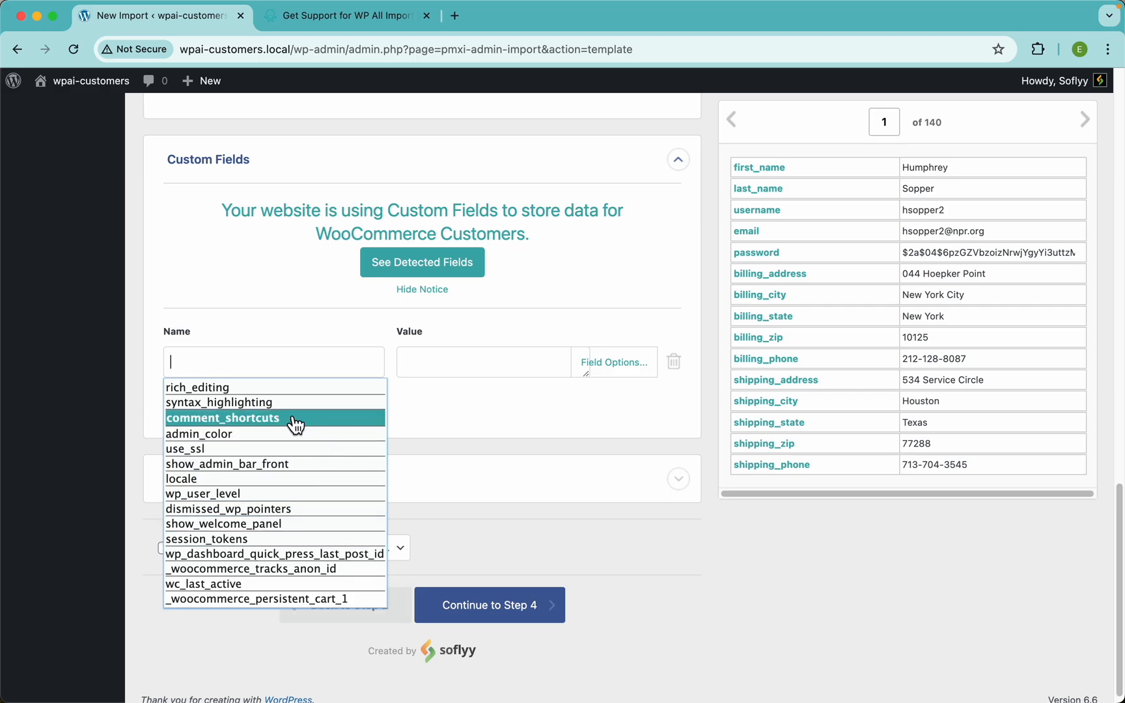
left_click(459, 364)
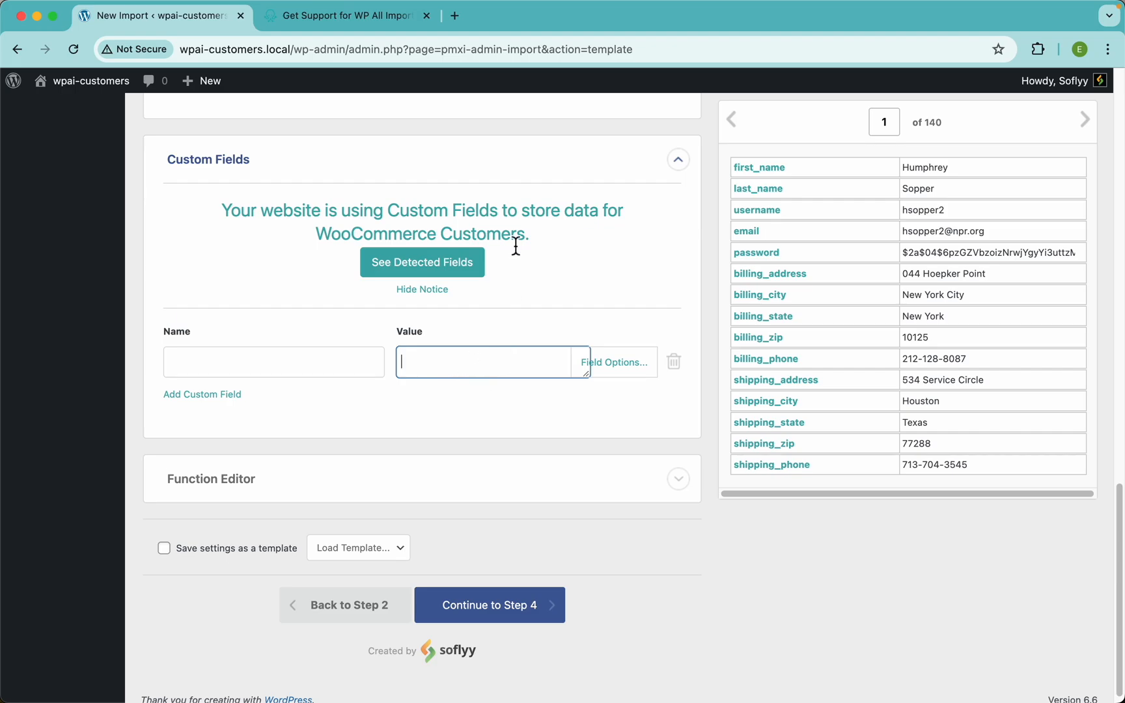
left_click(406, 167)
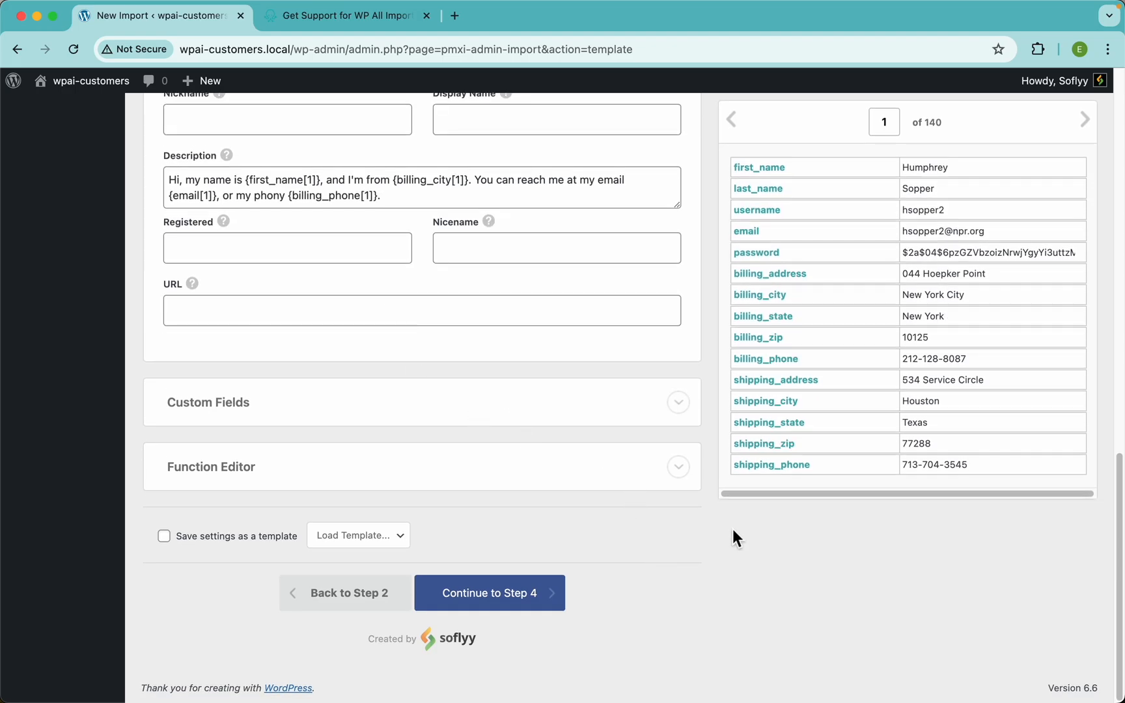
Collapse Billing & Shipping Info and Other Customer Info, and continue to the Import Settings of Step 4.
scroll(442, 392, "up", 20)
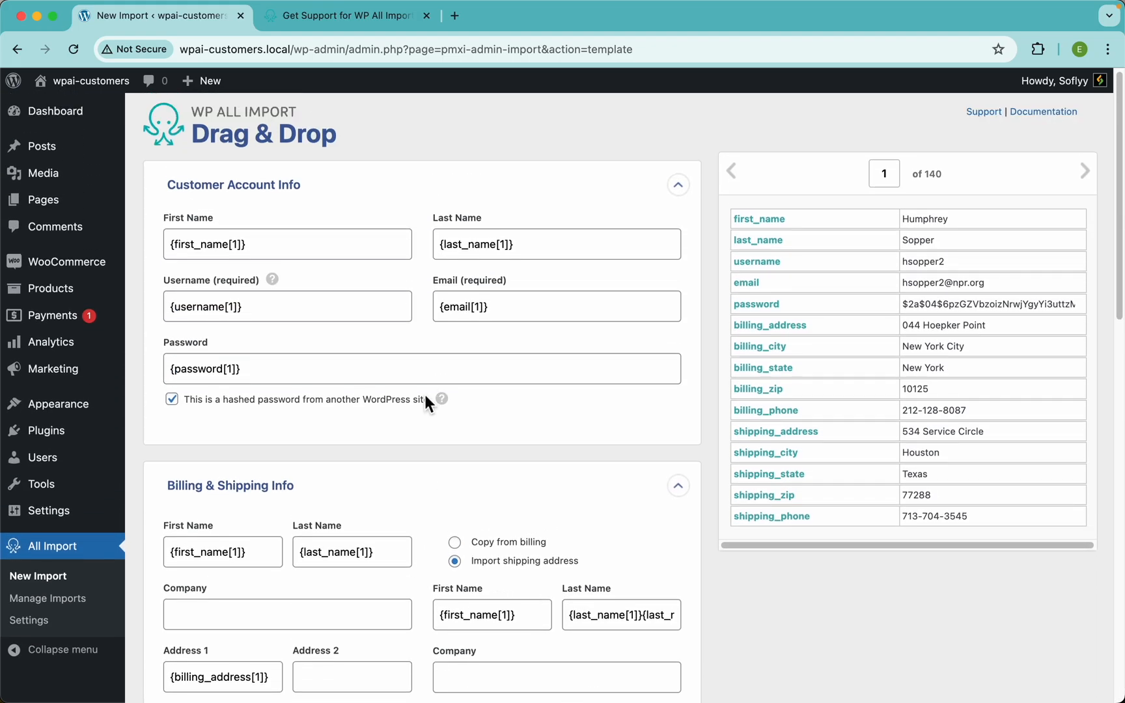
left_click(282, 501)
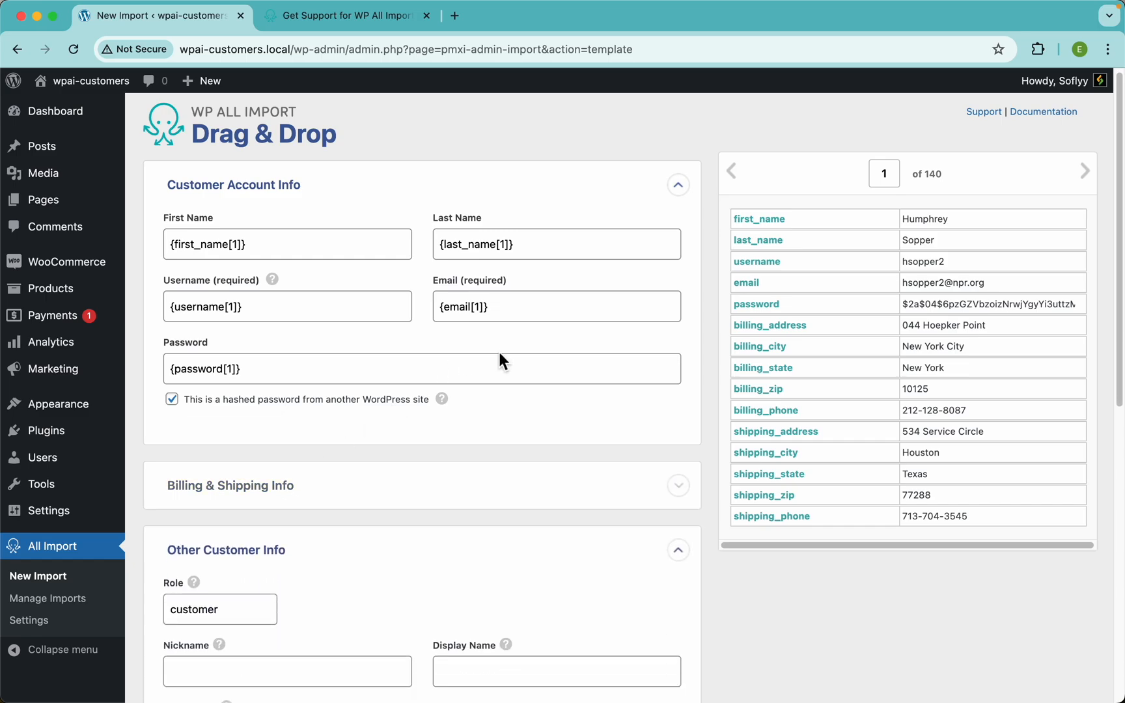
left_click(313, 561)
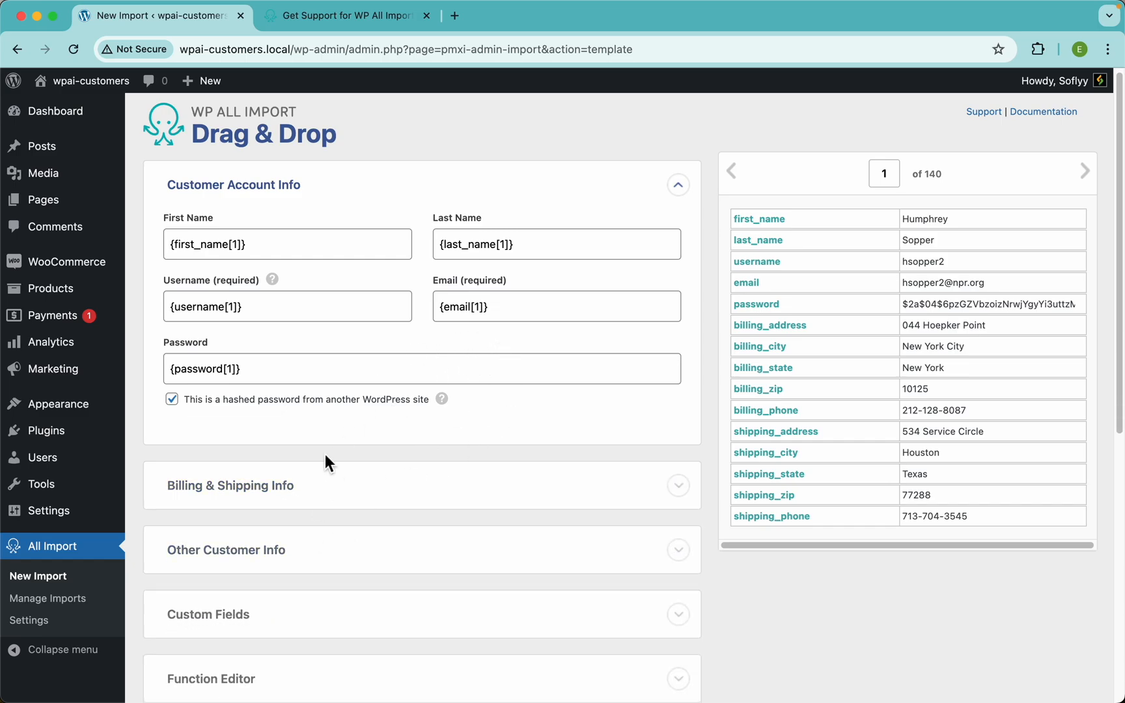
scroll(490, 429, "down", 10)
left_click(540, 357)
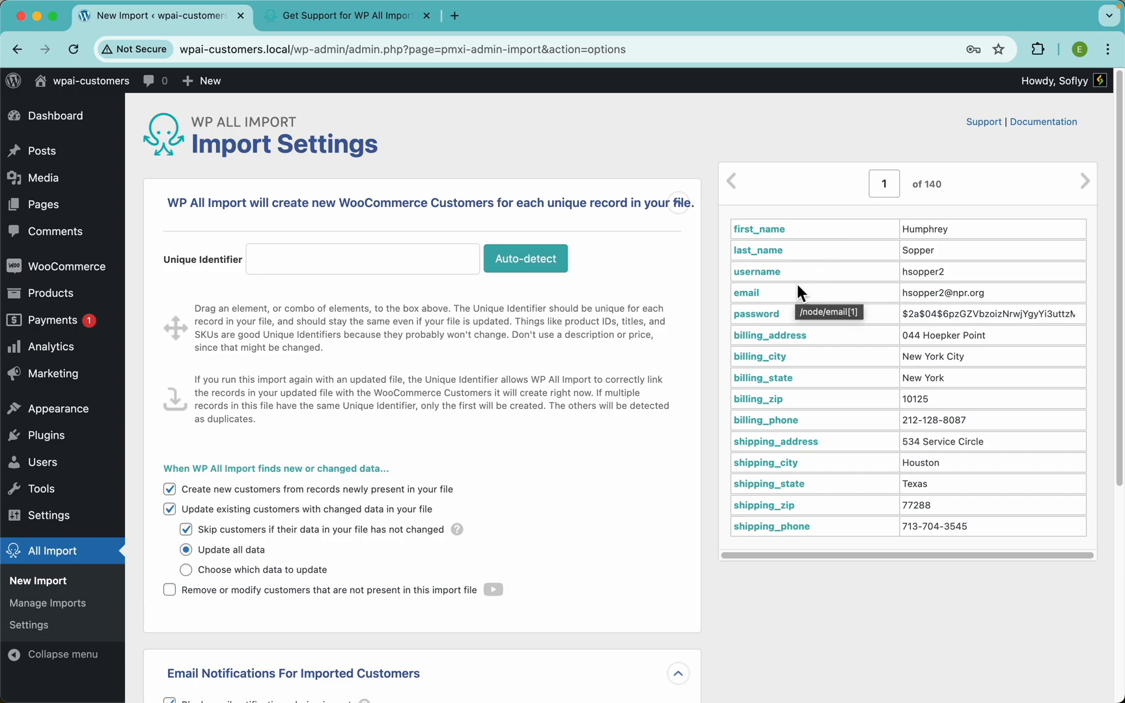
Auto-detect the unique identifier and extend it to {username[1]} - {email[1]}.
left_click(528, 263)
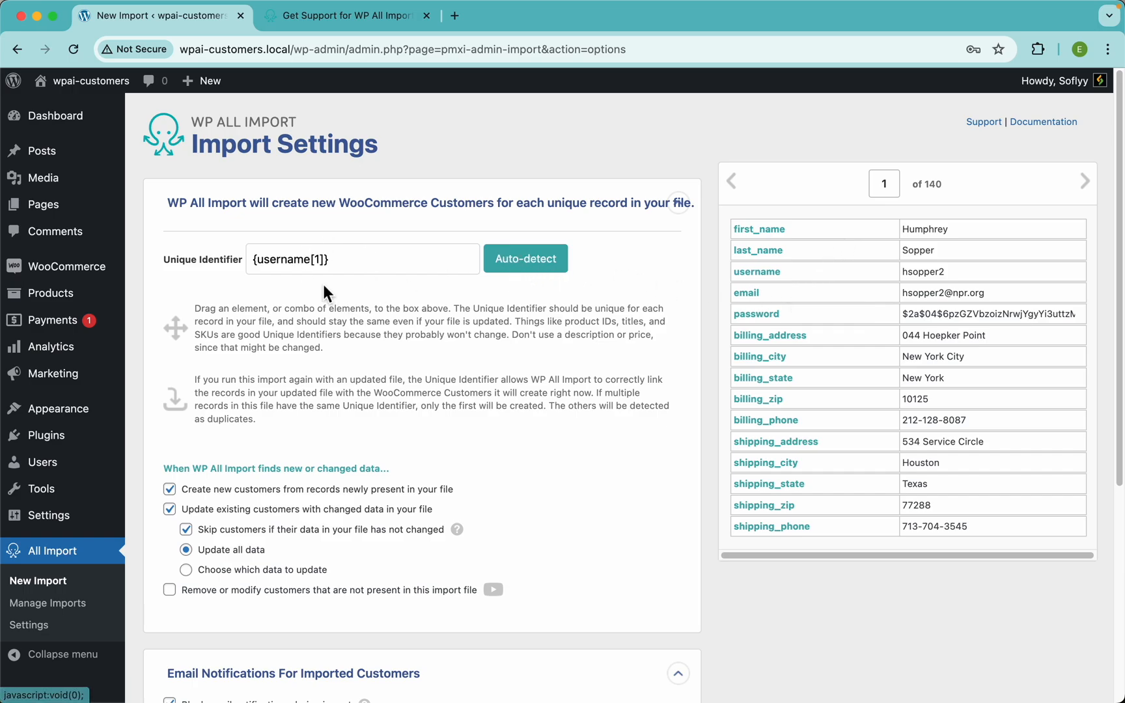
left_click(397, 260)
type("-")
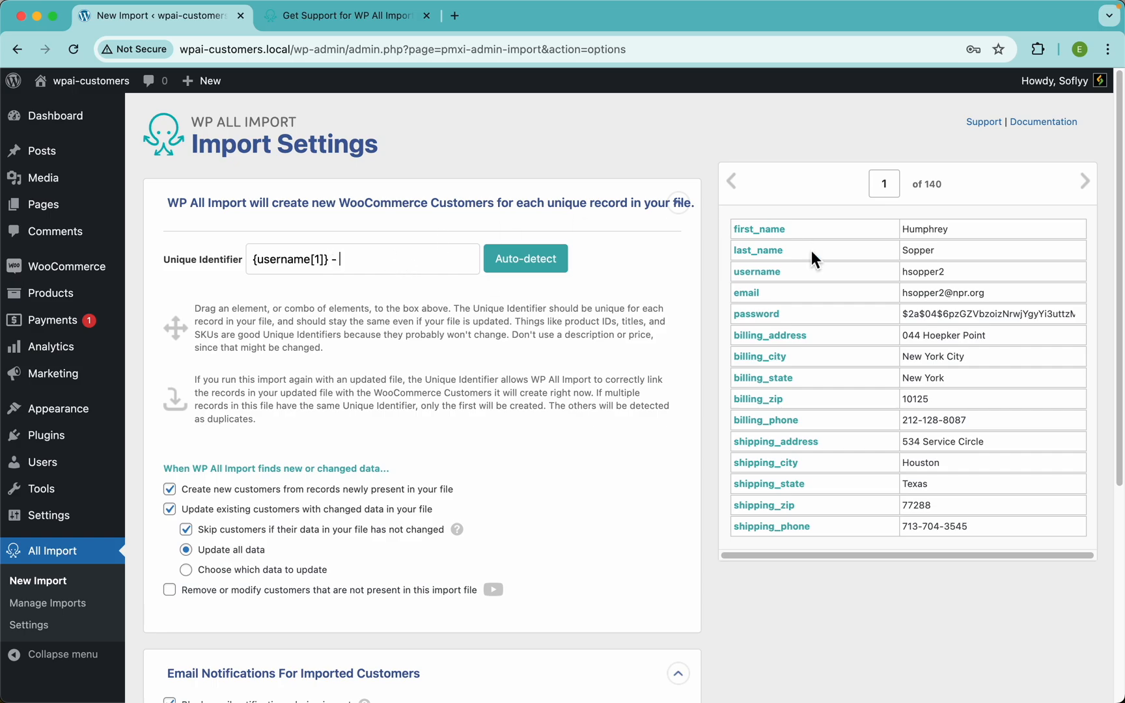
left_click_drag(749, 294, 386, 260)
left_click(661, 274)
Choose which data to update for existing customers, clearing all fields and selecting only Password.
scroll(590, 423, "down", 4)
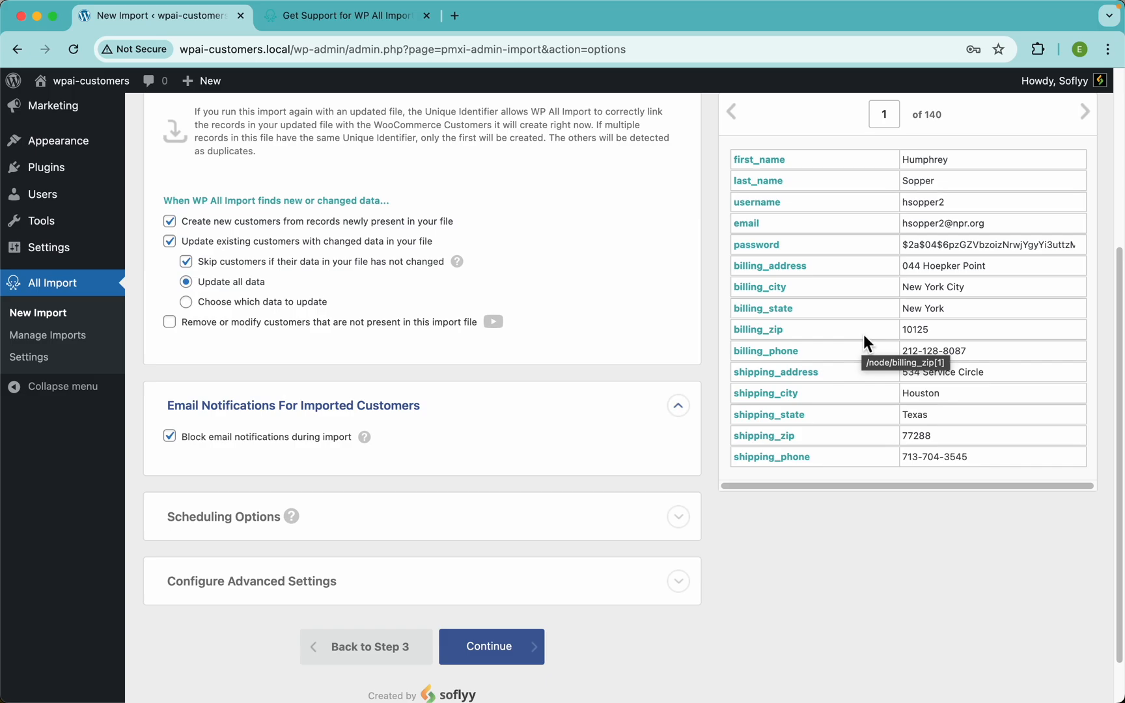
left_click(311, 225)
left_click(264, 224)
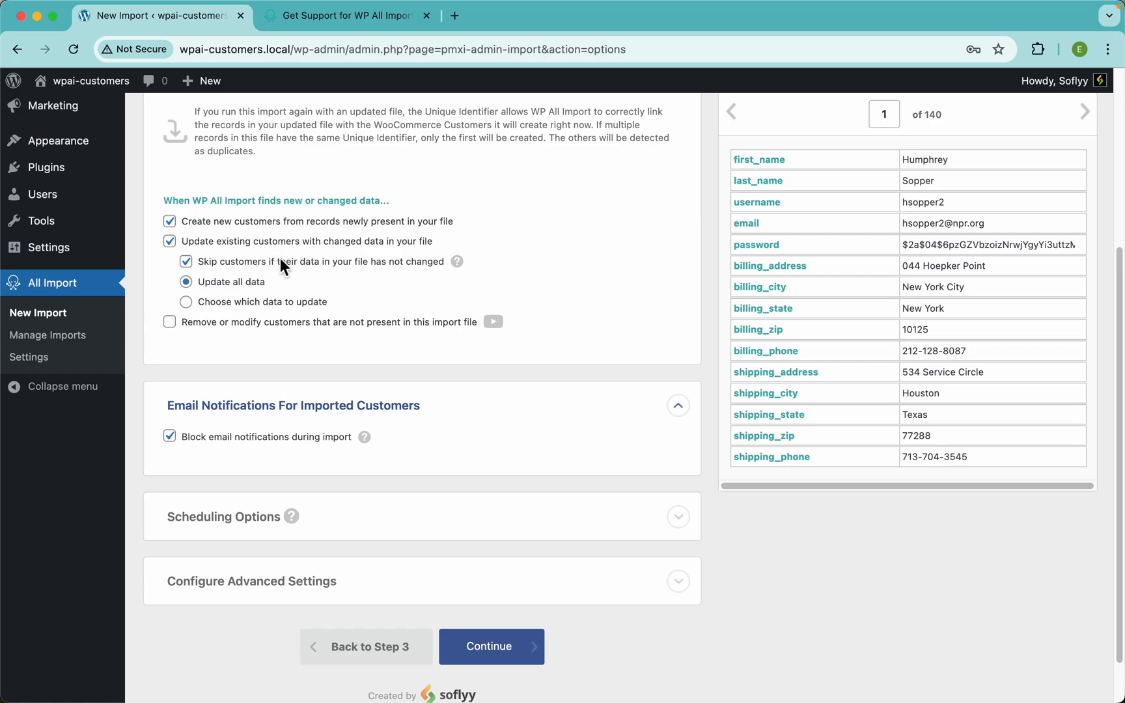
left_click(248, 302)
scroll(331, 321, "down", 5)
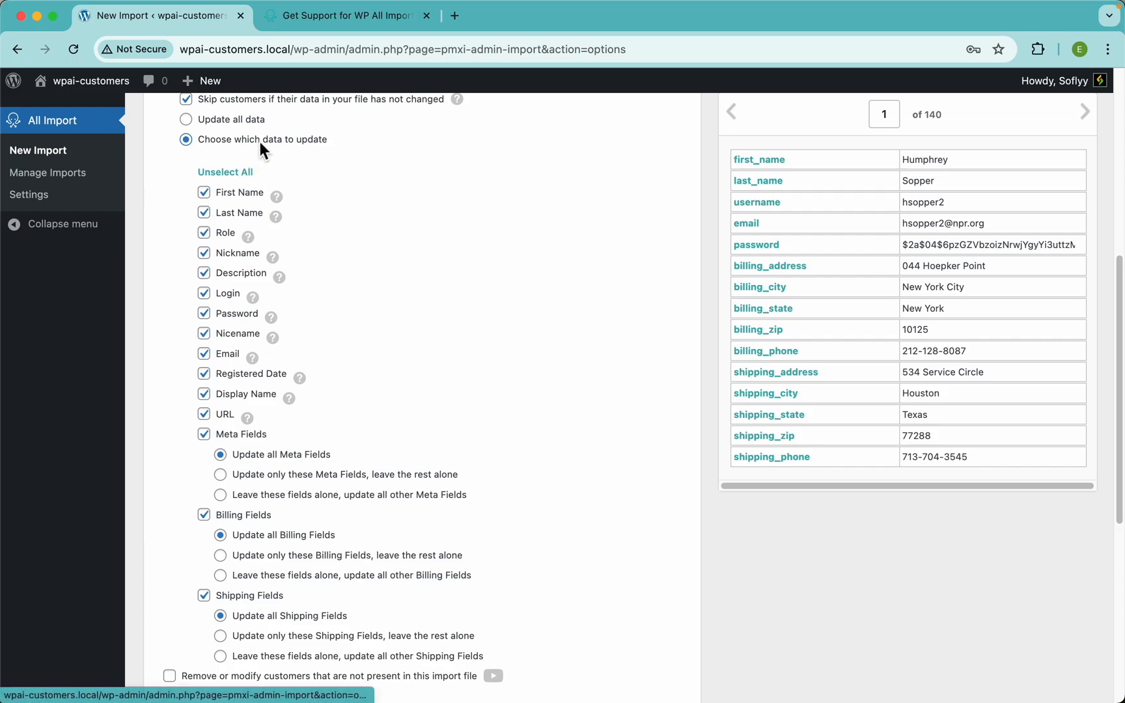
left_click(242, 178)
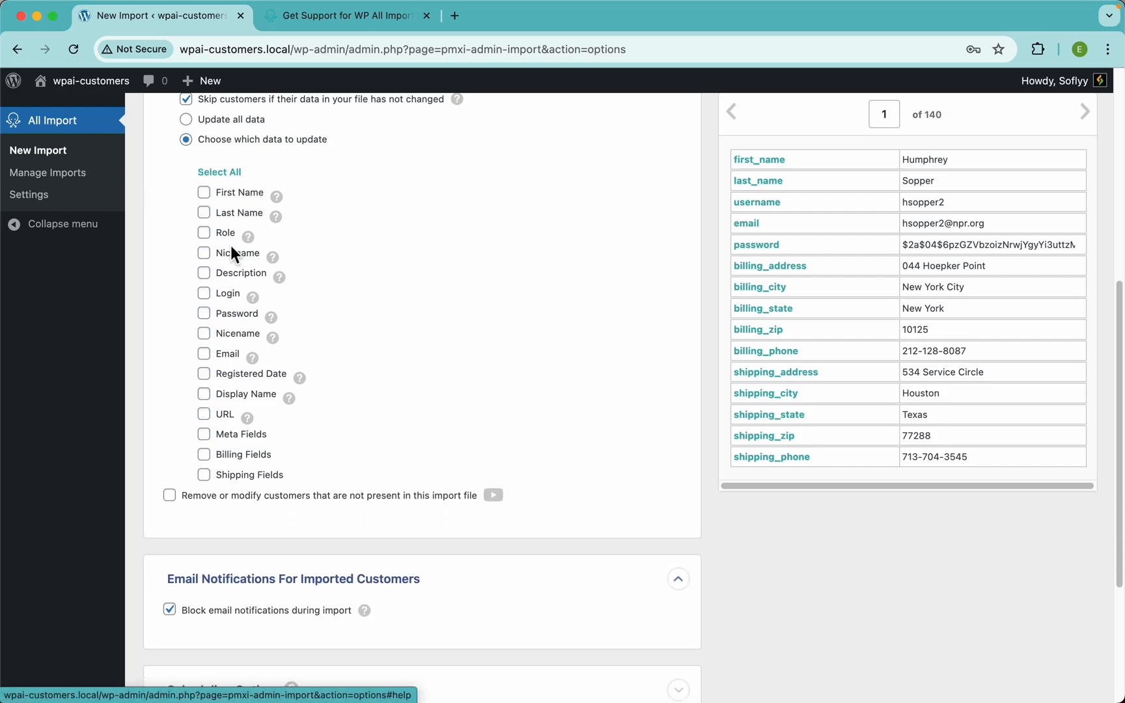
left_click(237, 314)
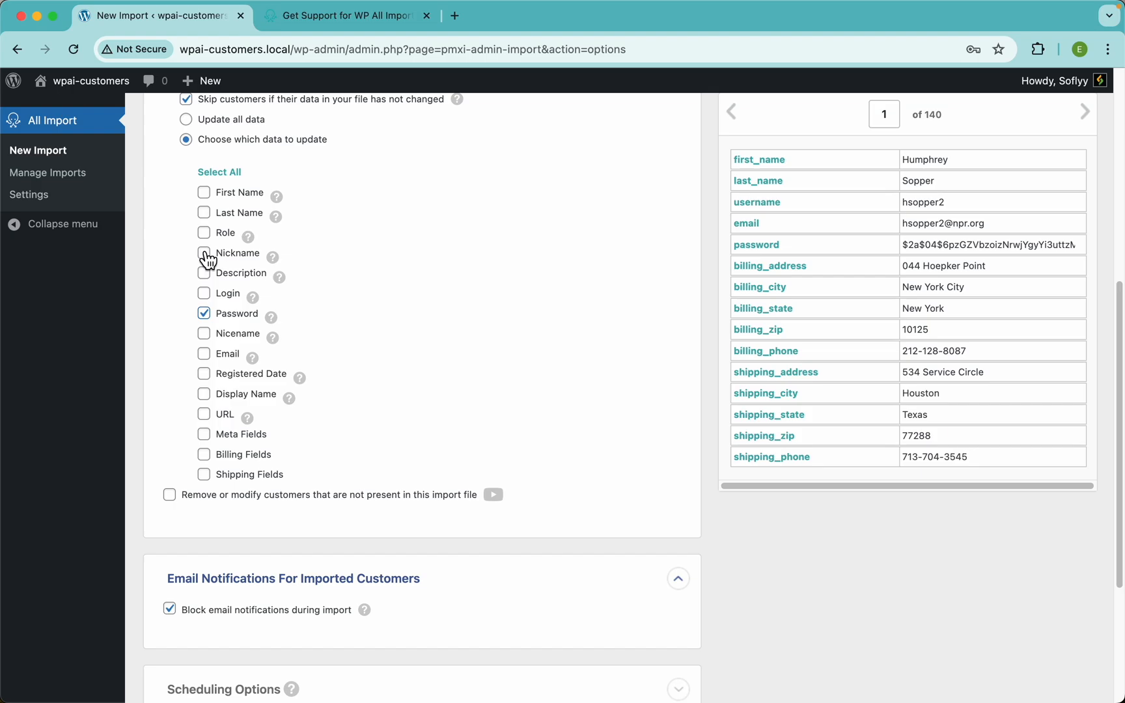
Select every field in the choice of data to update, and switch existing customers to Update all data.
left_click(246, 177)
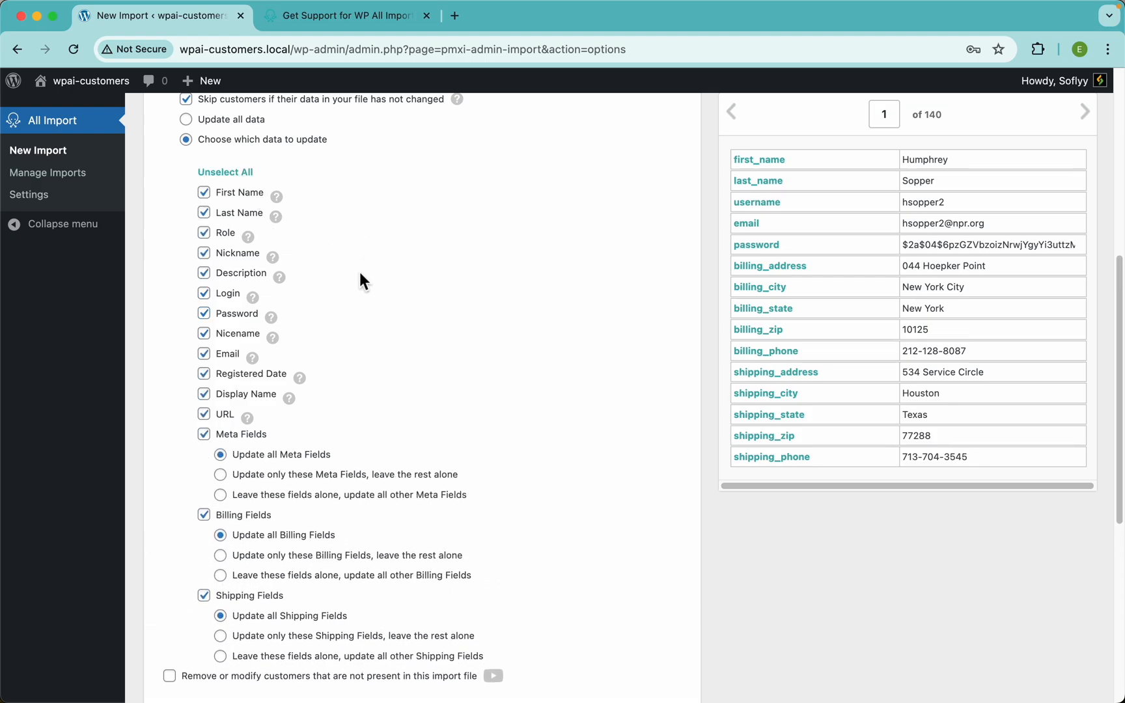
scroll(324, 562, "down", 3)
scroll(324, 562, "up", 5)
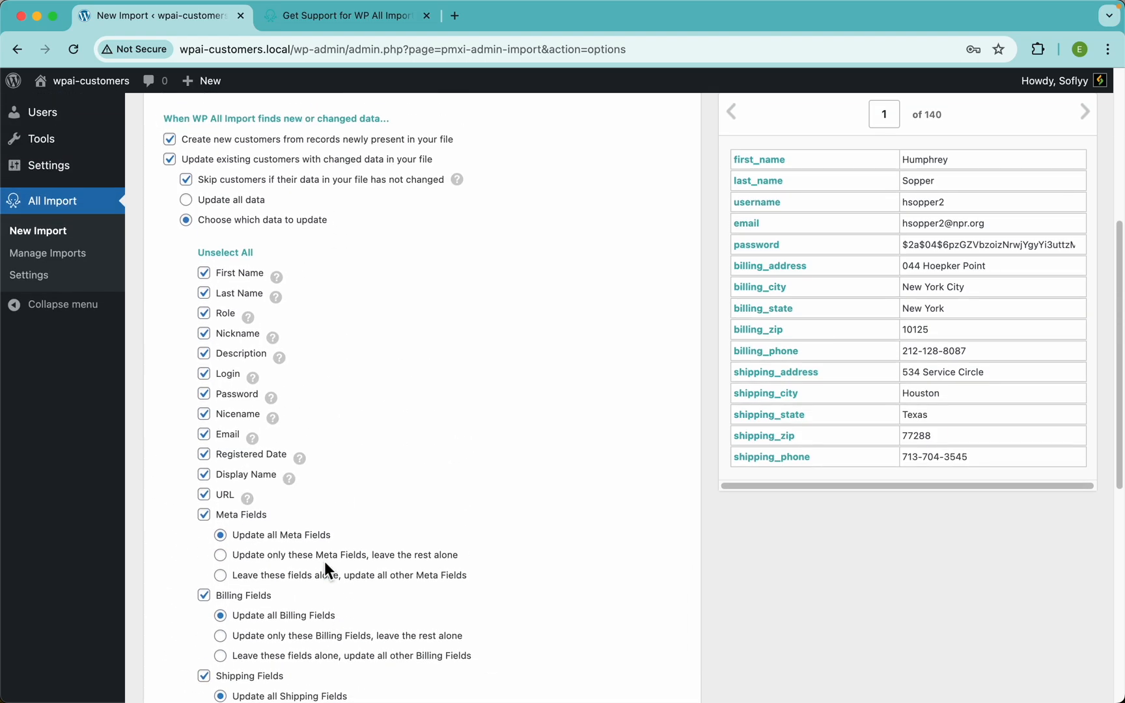
left_click(241, 201)
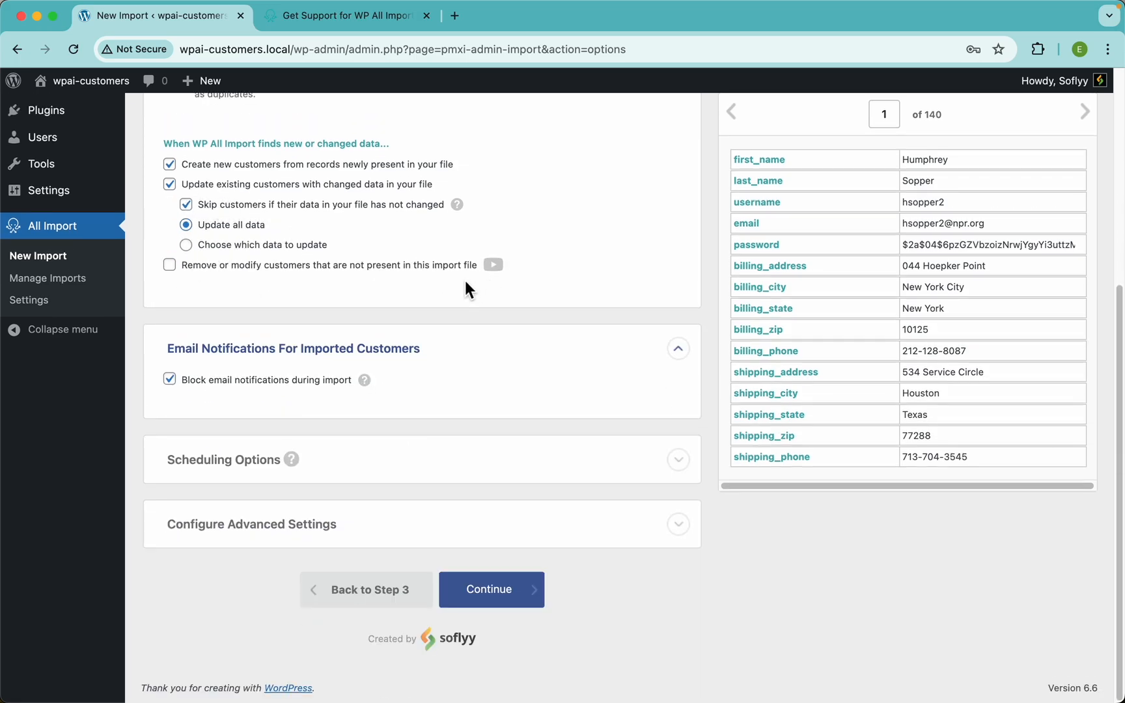
Try removing or modifying all site customers not present in the import file, setting custom fields for them instead of deleting them.
left_click(310, 267)
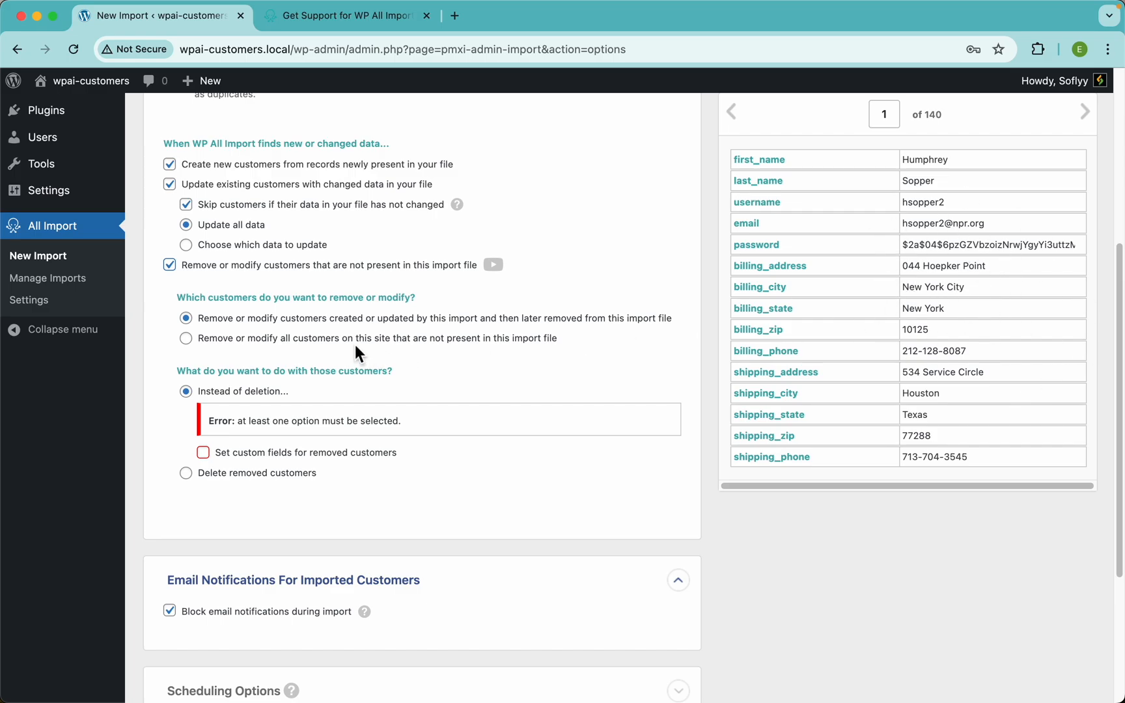
left_click(270, 340)
left_click(291, 318)
left_click(270, 340)
left_click(278, 318)
left_click(254, 337)
left_click(372, 452)
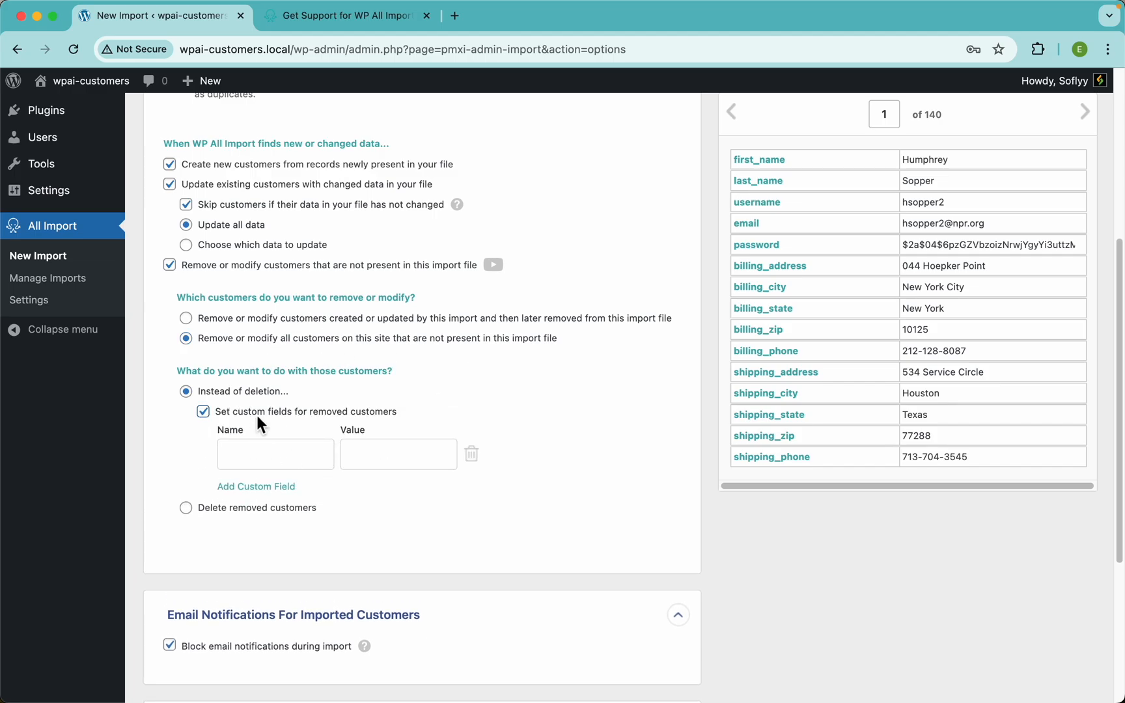
Try deleting removed customers with their attached files and images, and disable the handling of customers missing from the file.
left_click(276, 507)
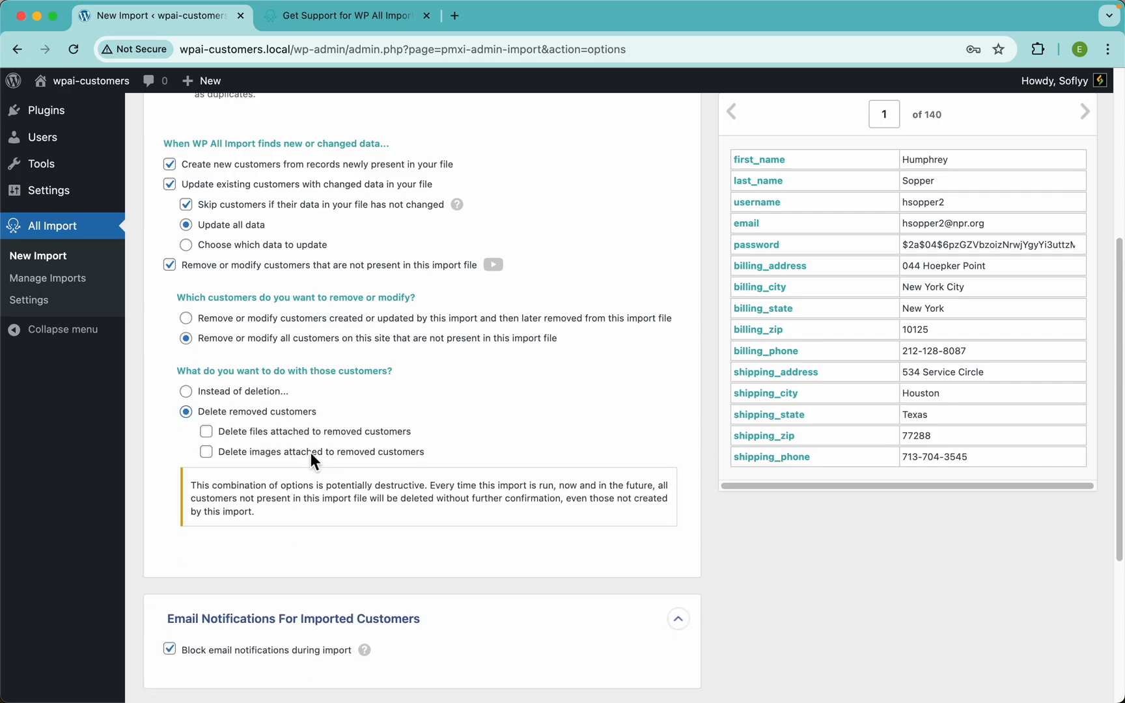
left_click(313, 431)
left_click(279, 453)
left_click(174, 268)
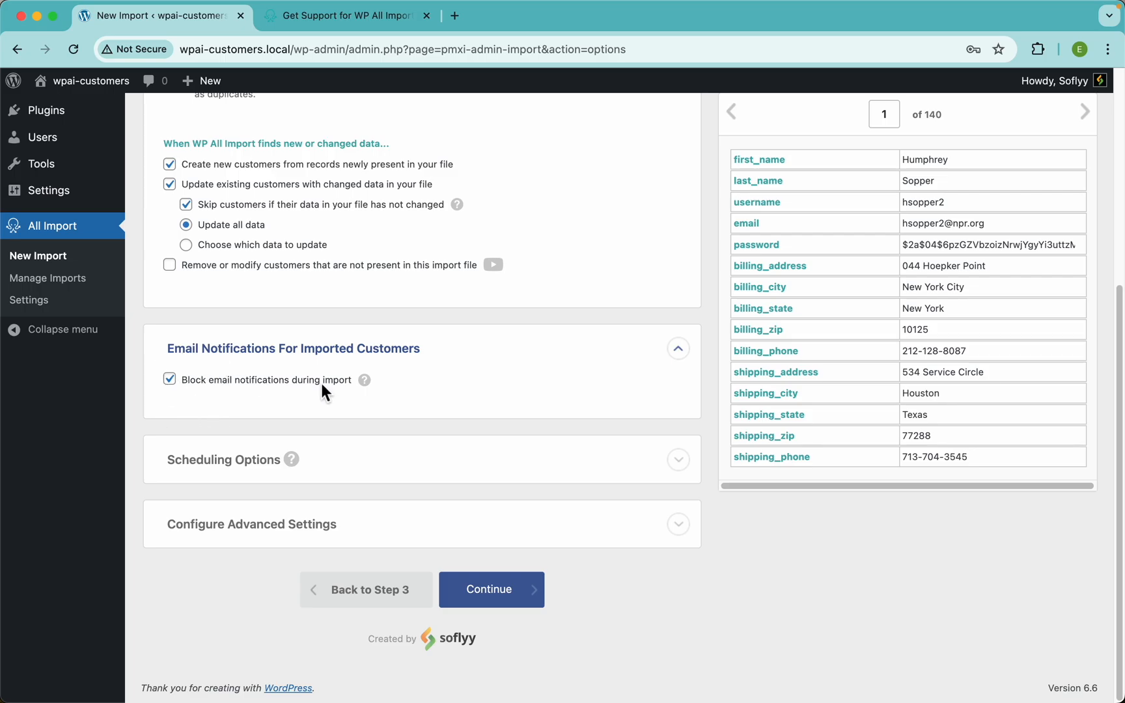
Turn off blocking of email notifications during import and turn it back on.
left_click(183, 383)
left_click(170, 380)
In the advanced settings, try 10 records per iteration, restore 20, and toggle the do_action speed option on and off.
left_click(676, 524)
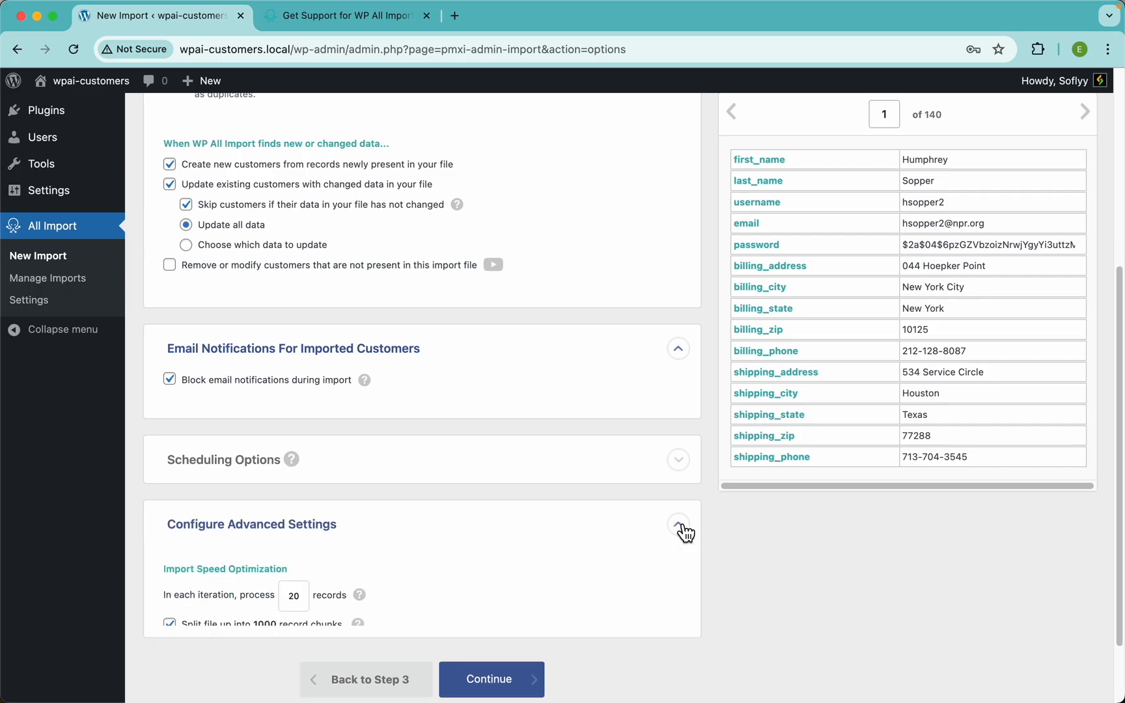
scroll(683, 530, "down", 3)
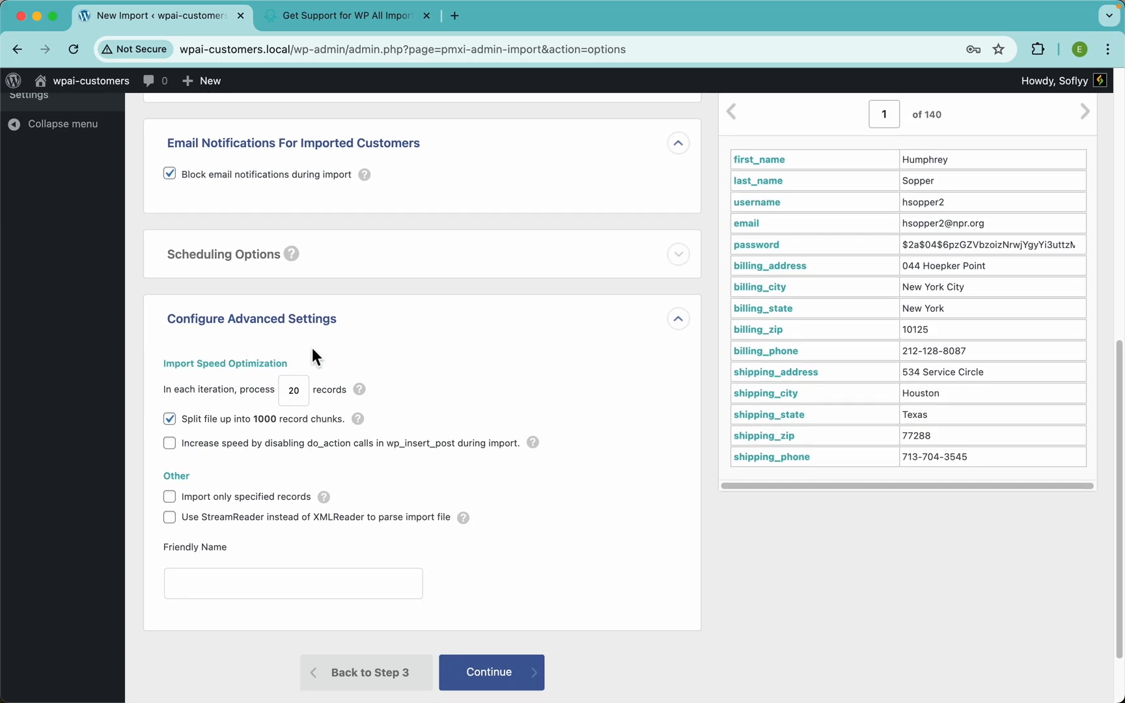
scroll(320, 401, "down", 2)
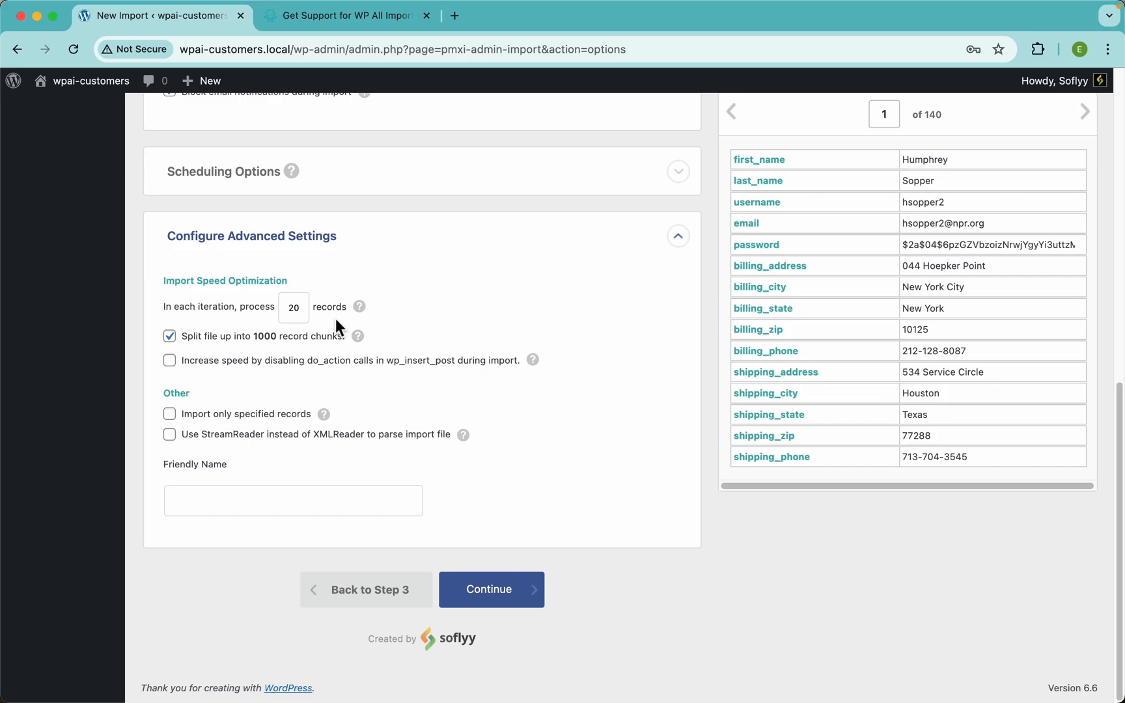
left_click(302, 315)
double_click(304, 315)
left_click(309, 317)
left_click_drag(301, 316, 280, 315)
type("10")
double_click(302, 318)
type("20")
left_click(336, 361)
left_click(181, 369)
Collapse the advanced settings, continue to the import summary, and confirm and run the import.
left_click(234, 237)
left_click(500, 589)
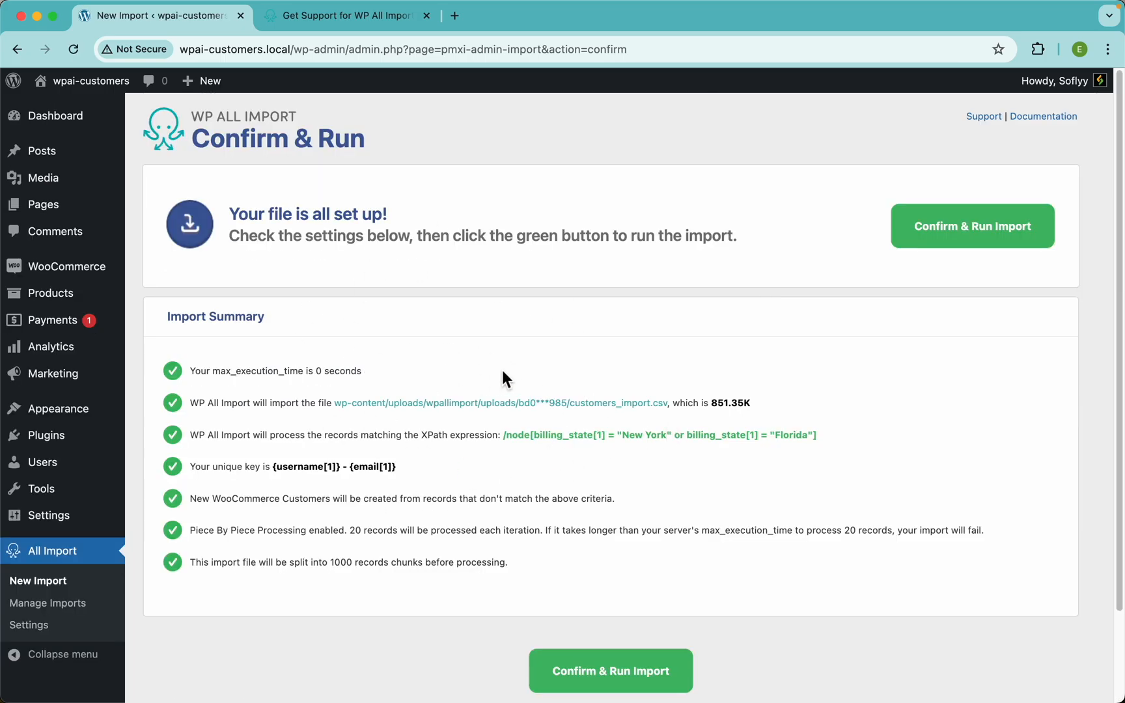
left_click(983, 242)
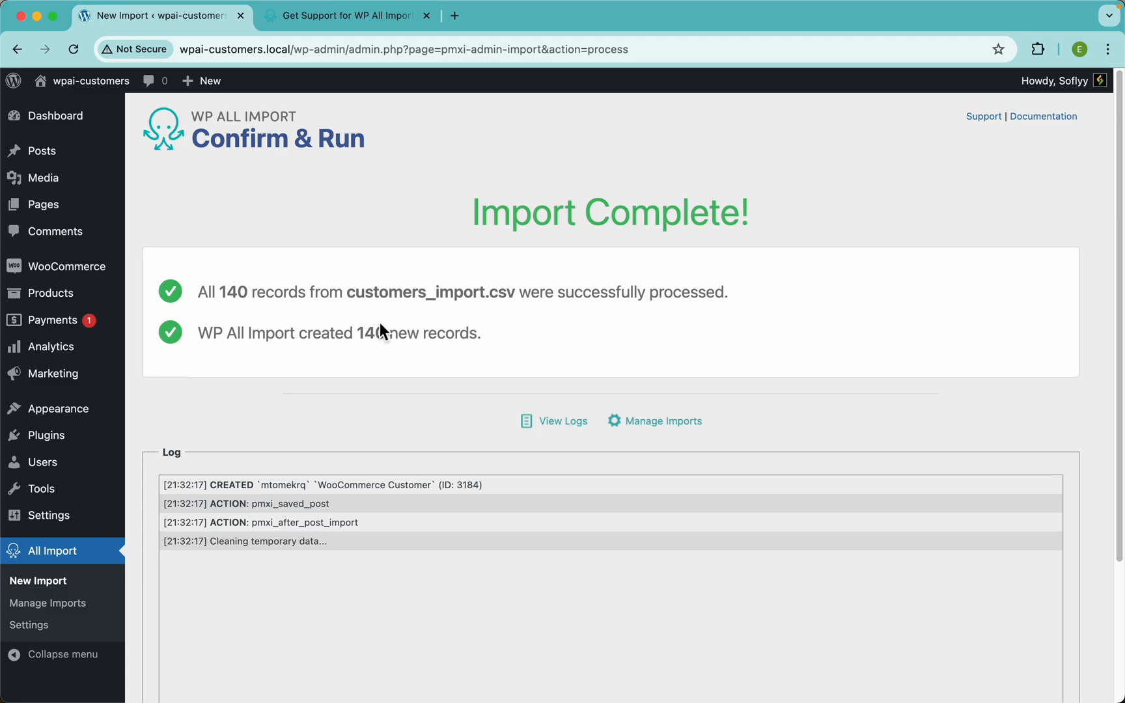
View the WooCommerce customer list in a new tab, and open the list of all WordPress users there.
mouse_move(129, 282)
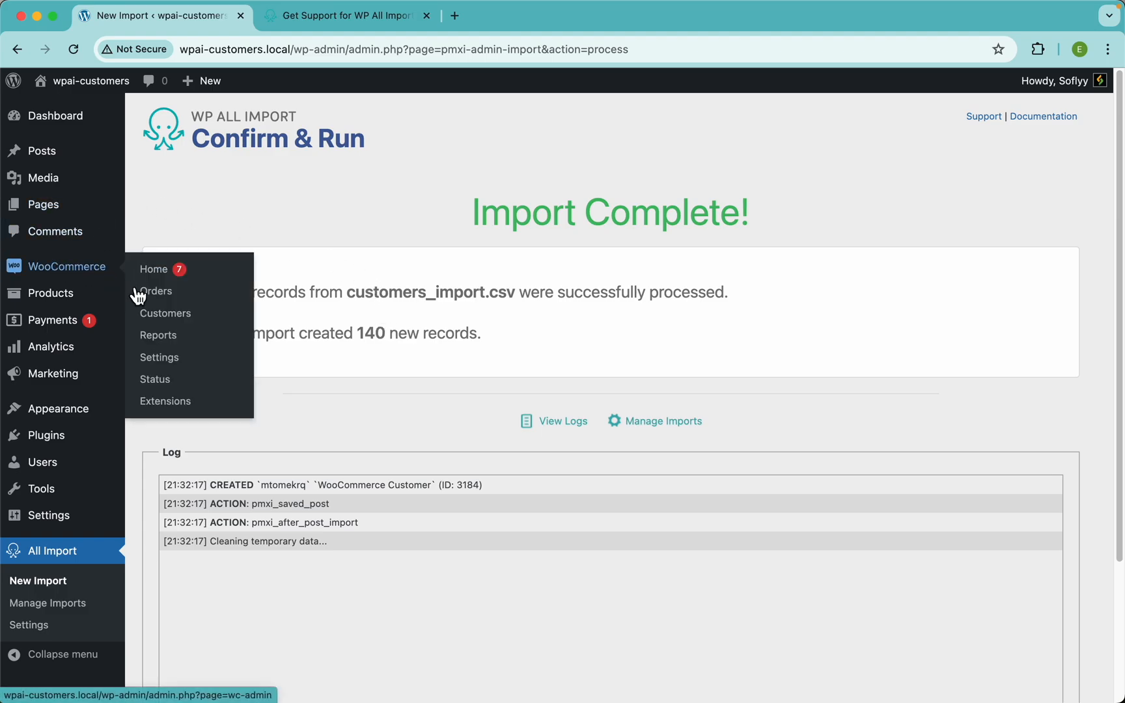
left_click(168, 314, "super")
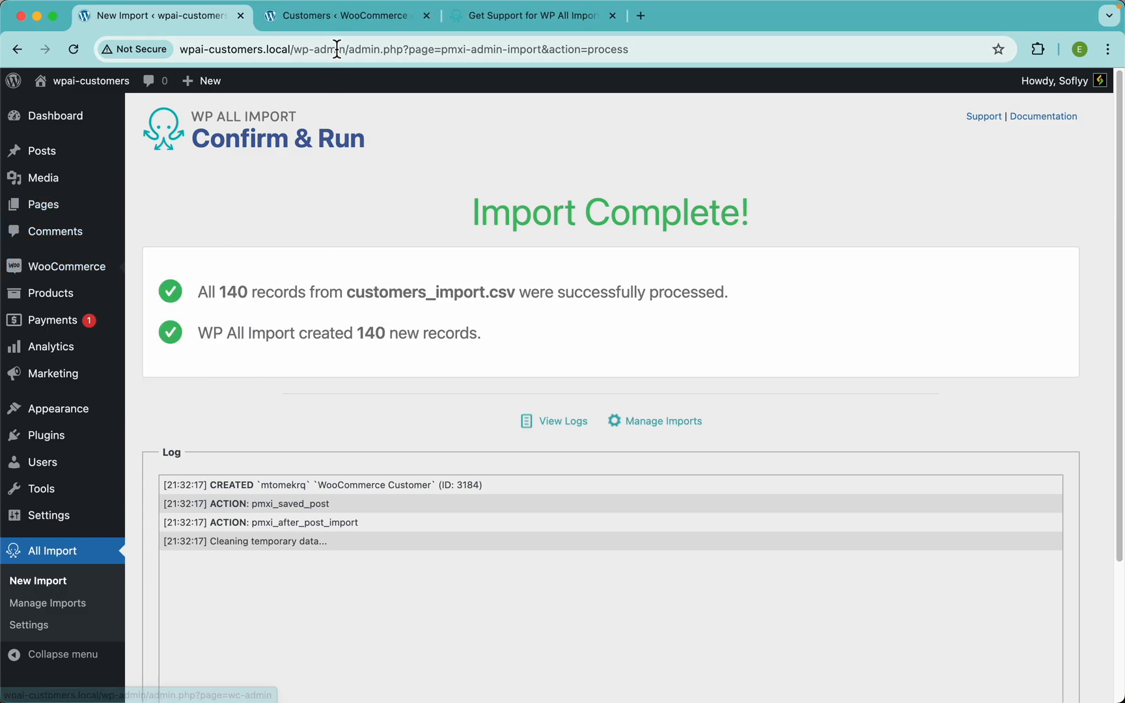
left_click(339, 15)
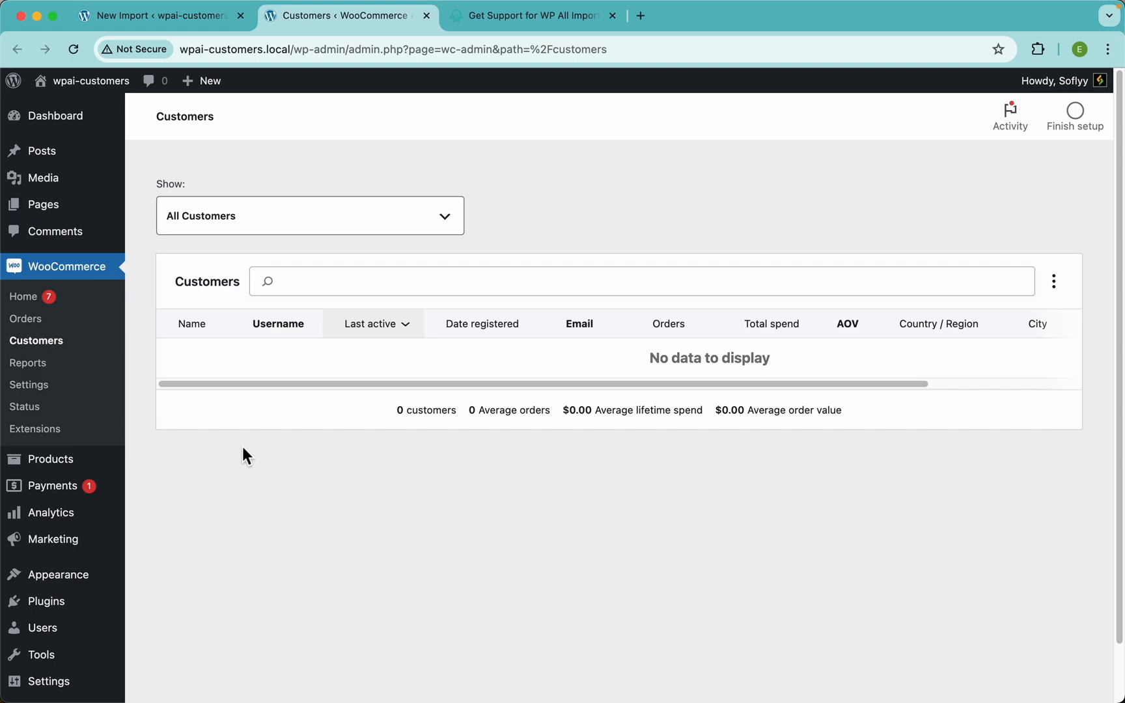
mouse_move(72, 633)
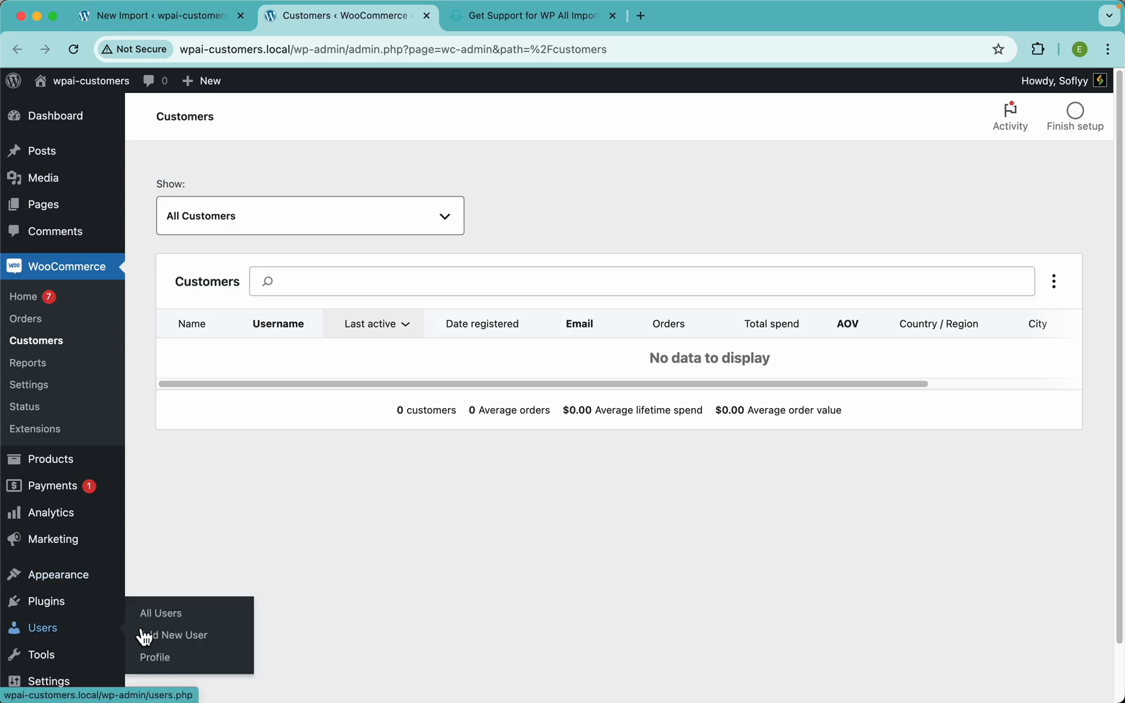
left_click(177, 615)
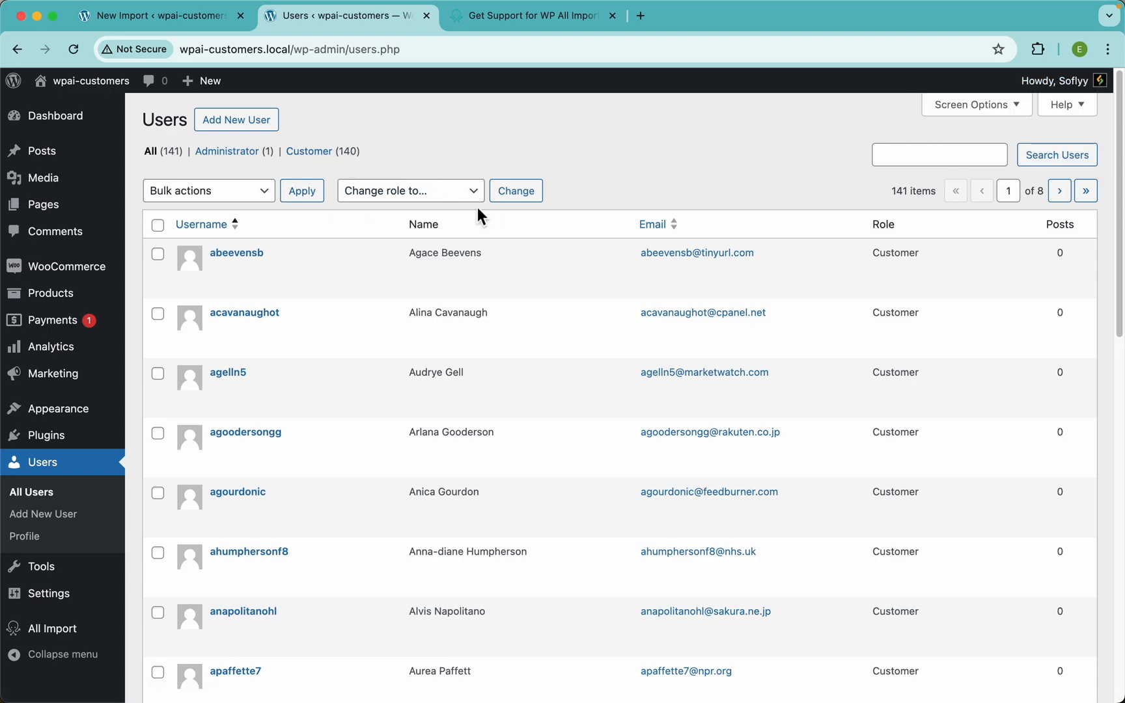
Review the first listed customer's profile, including the biographical info, billing and shipping details, and return to the import results tab.
left_click(238, 256)
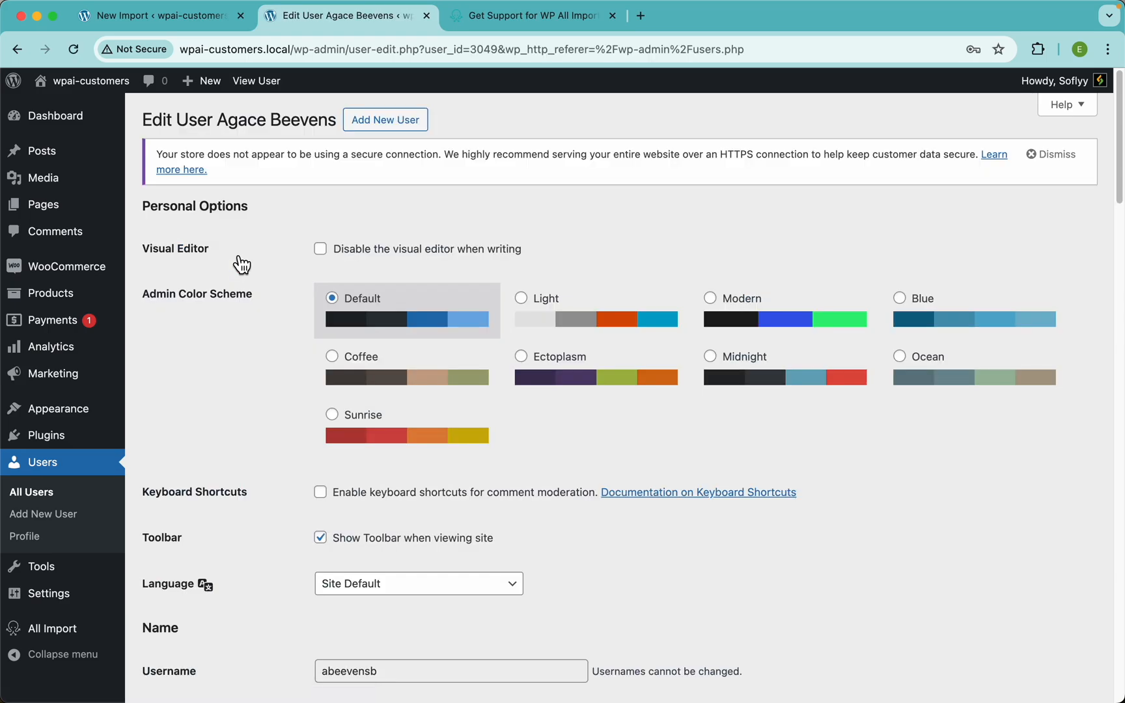
scroll(623, 394, "down", 6)
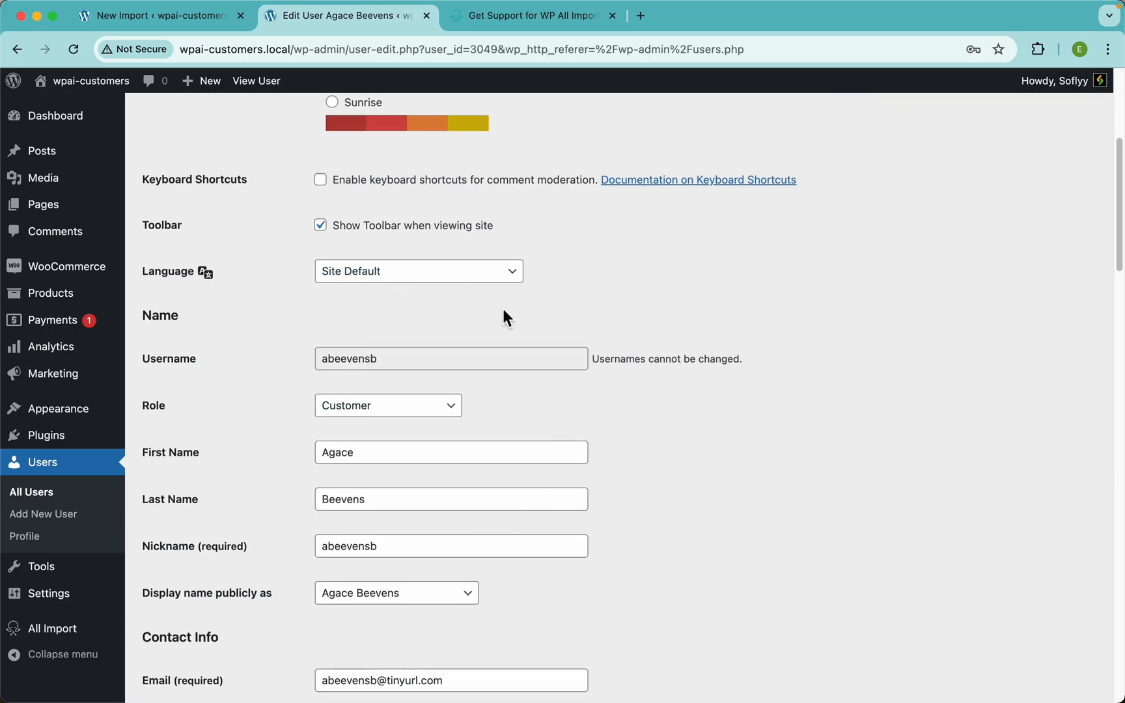
scroll(625, 420, "down", 5)
scroll(625, 420, "down", 1)
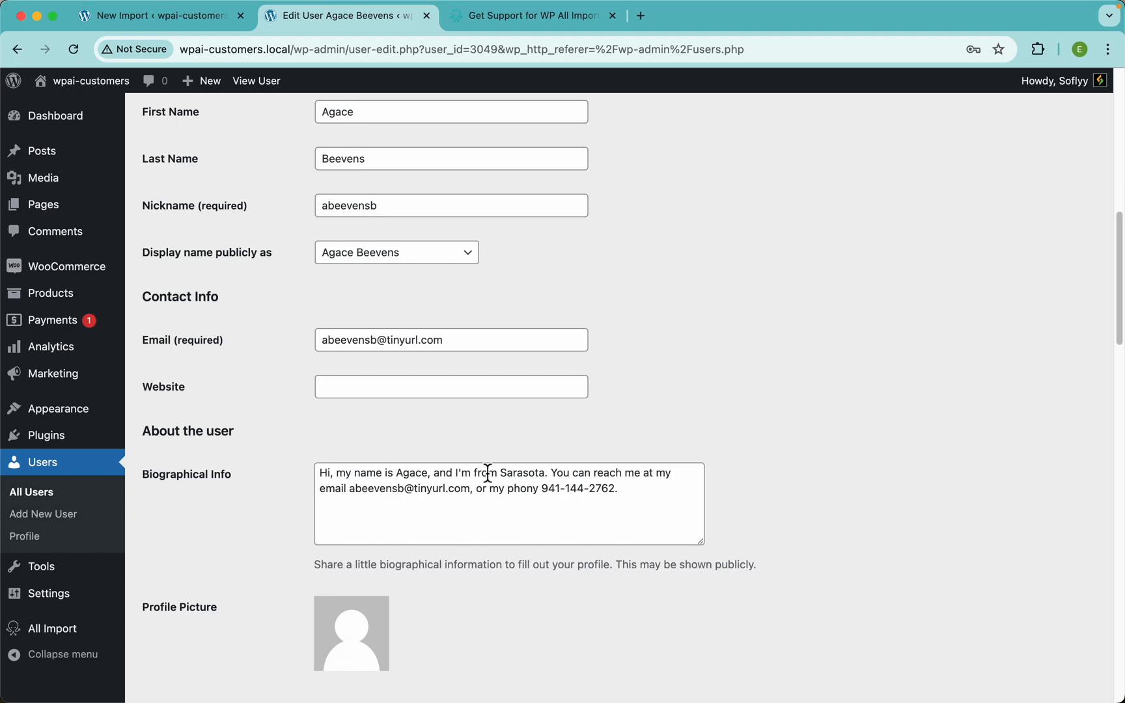
left_click_drag(620, 493, 302, 475)
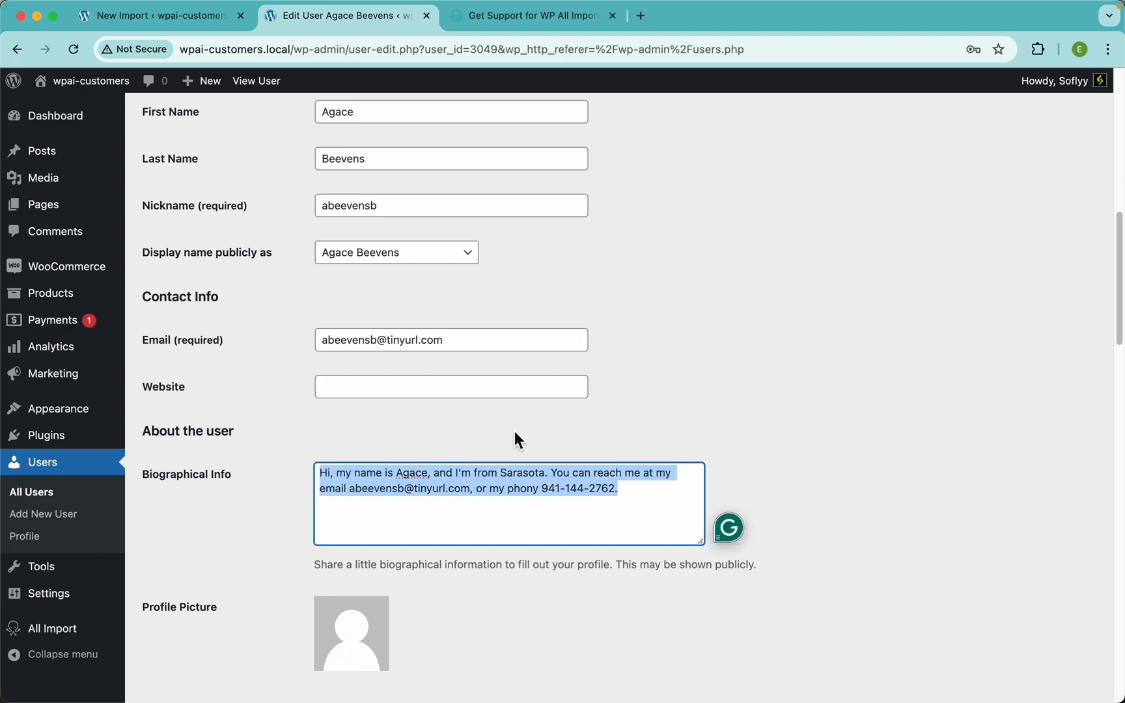
left_click(628, 428)
scroll(747, 520, "down", 3)
scroll(747, 521, "down", 20)
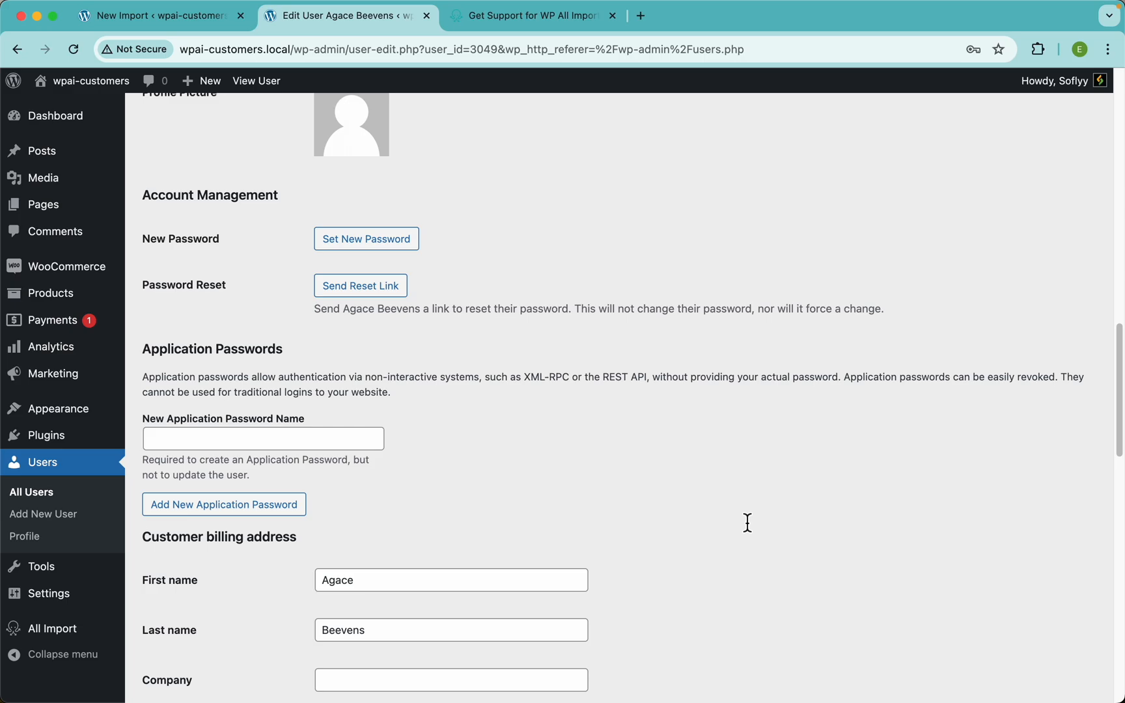
scroll(747, 529, "up", 20)
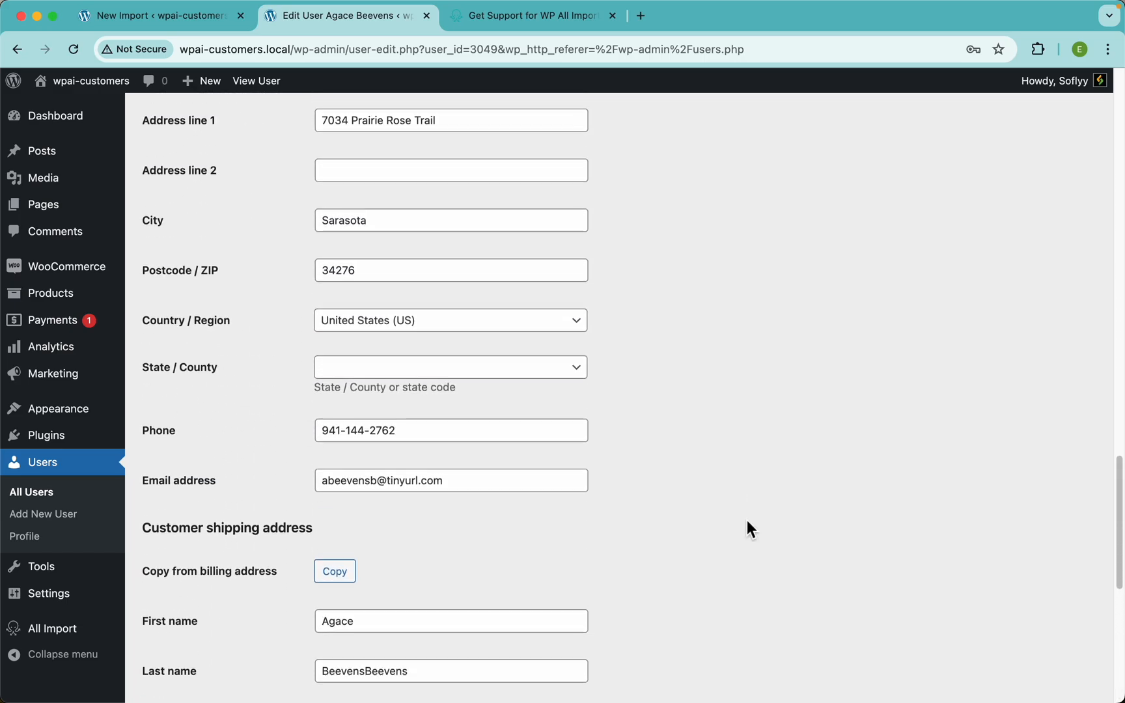
scroll(747, 520, "up", 6)
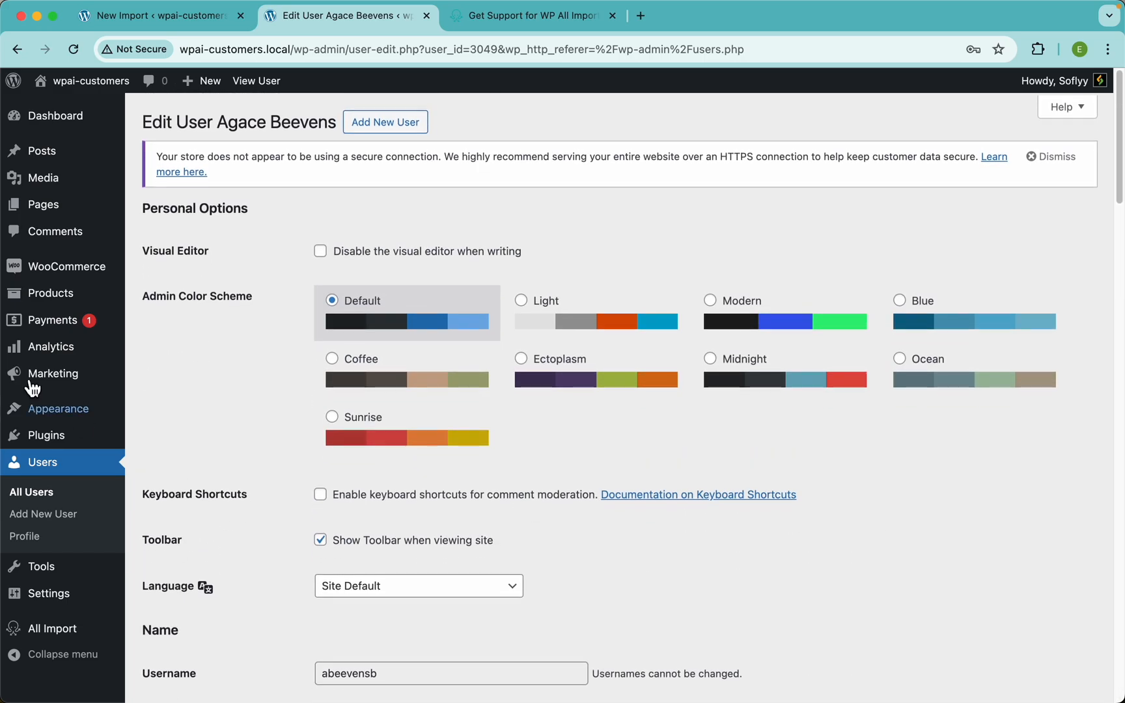
left_click(188, 22)
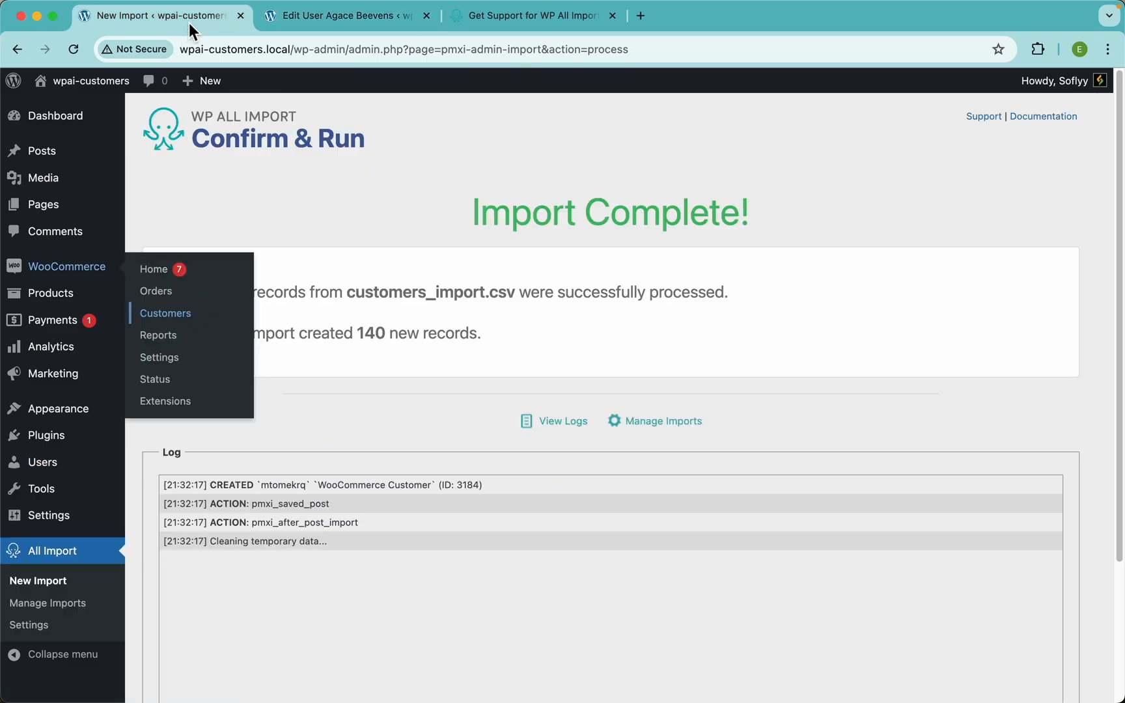